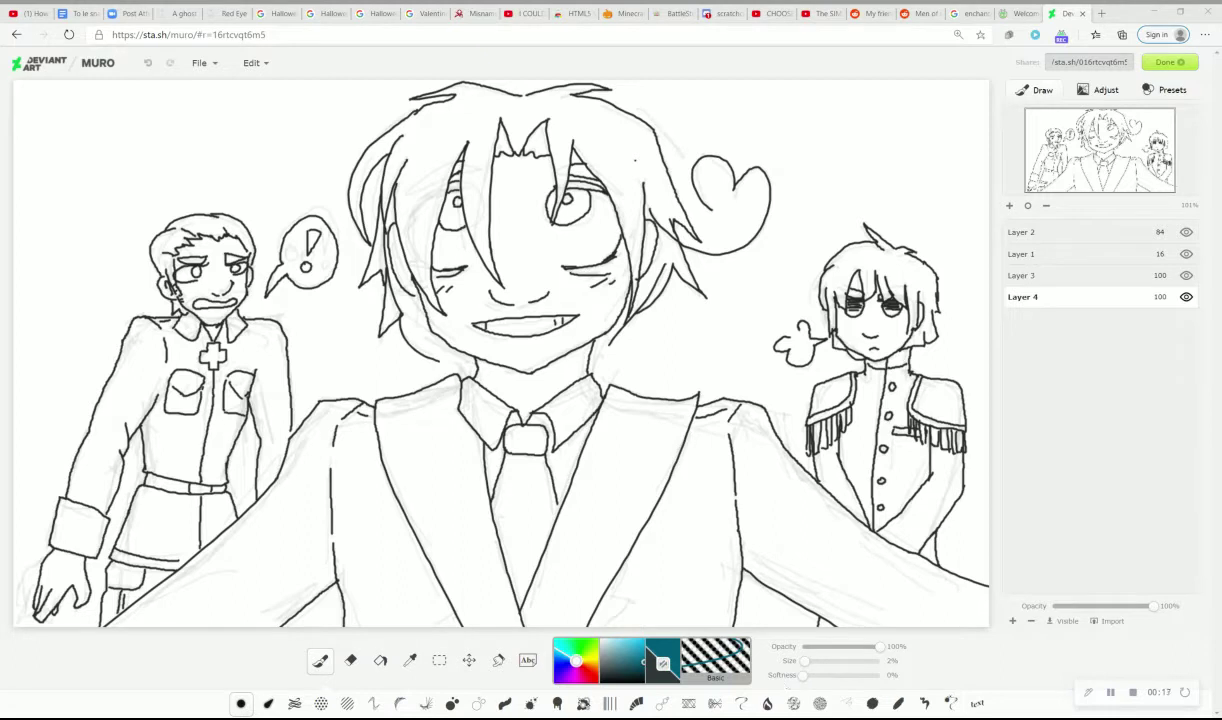
Set up the Basic brush with a muted brown colour, 37% size and 64% opacity
{"action": "left_click_drag", "start_coordinate": [805, 661], "coordinate": [855, 661]}
{"action": "left_click_drag", "start_coordinate": [634, 653], "coordinate": [644, 640]}
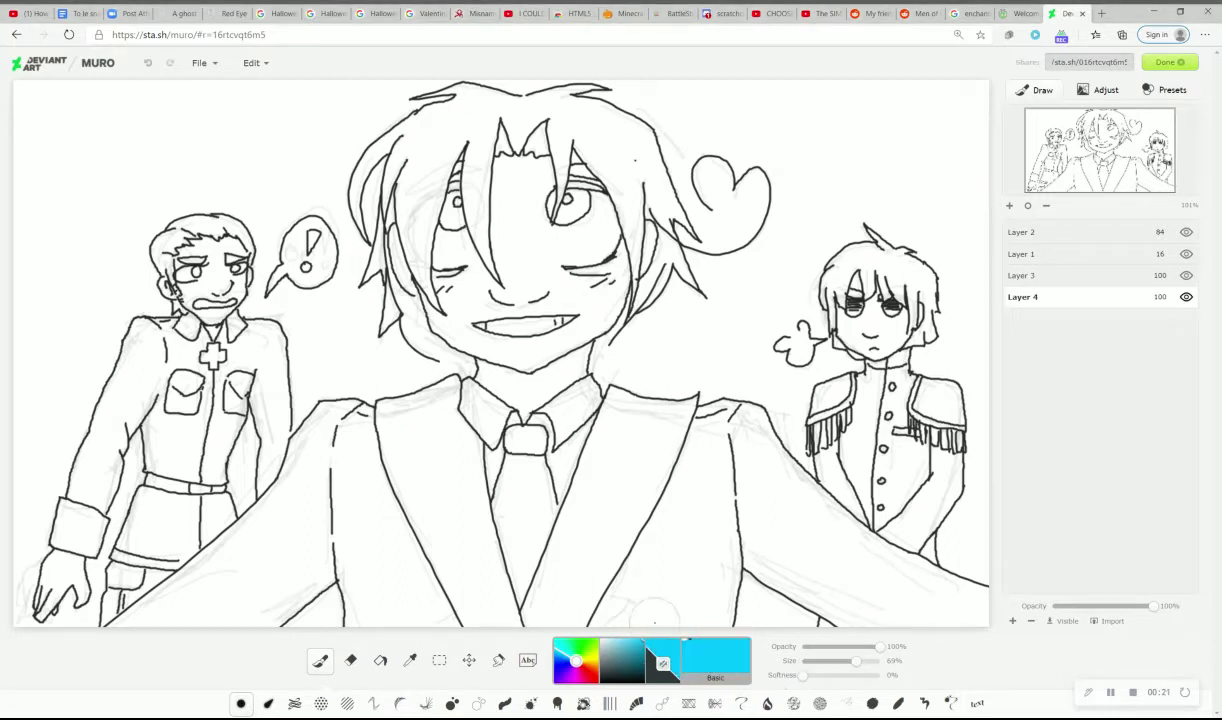
{"action": "left_click", "coordinate": [636, 657]}
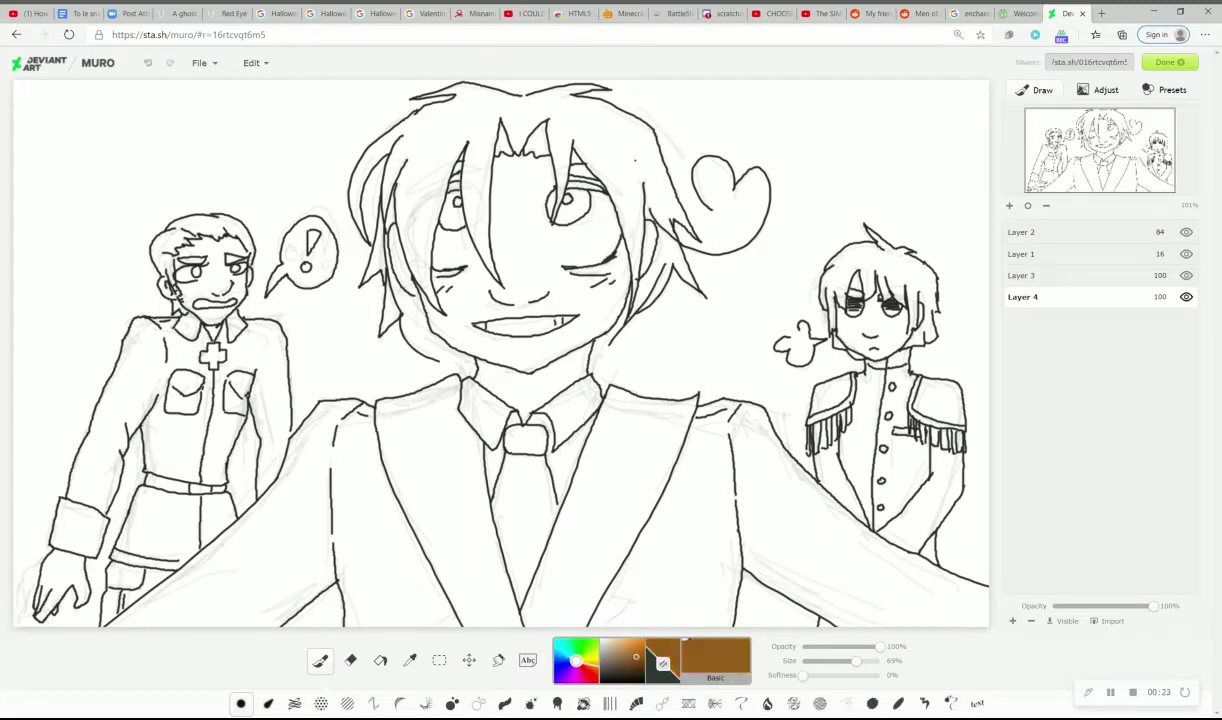
{"action": "left_click_drag", "start_coordinate": [837, 660], "coordinate": [832, 663]}
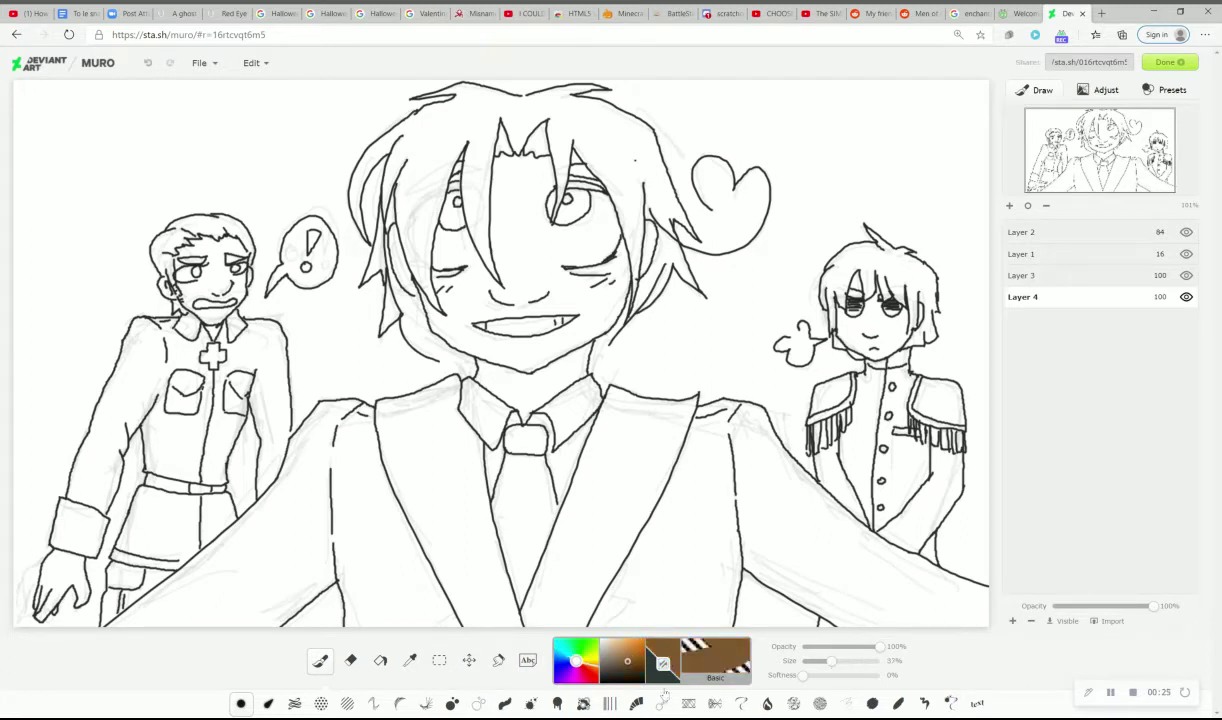
{"action": "left_click", "coordinate": [853, 648]}
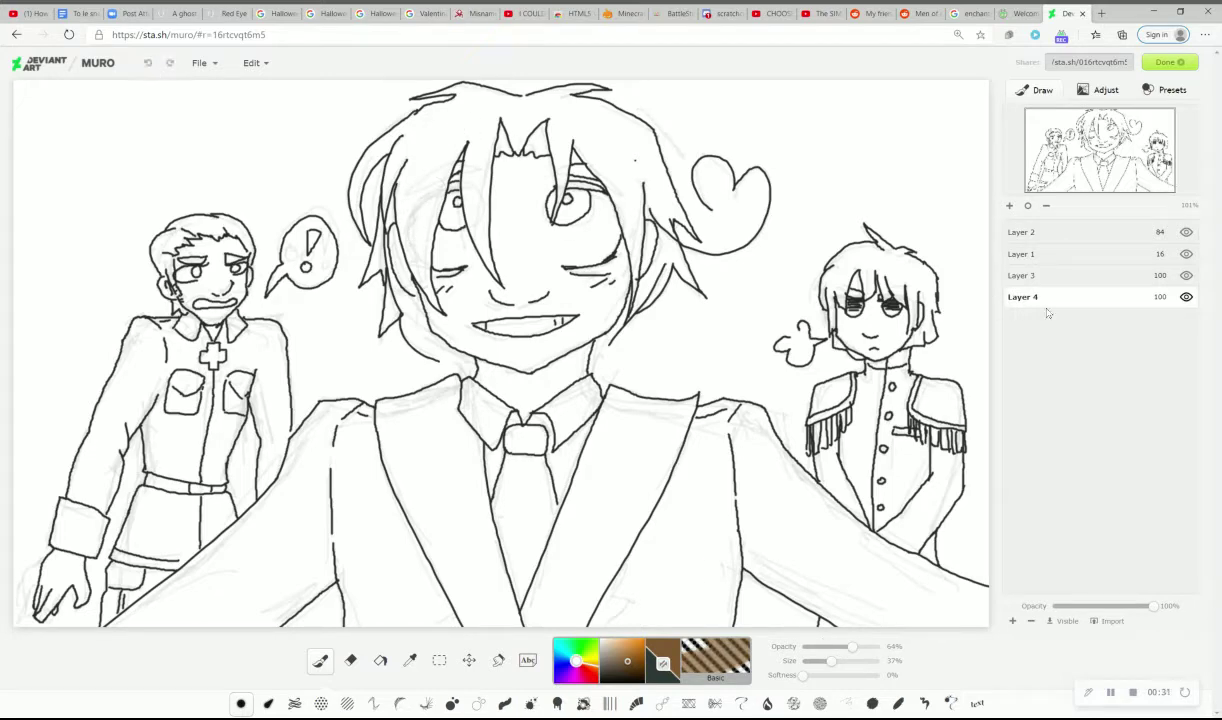
Move Layer 4 above Layer 3 and paint a flat brown base over the central character's hair
{"action": "mouse_move", "coordinate": [1012, 296]}
{"action": "left_mouse_down"}
{"action": "mouse_move", "coordinate": [1105, 258]}
{"action": "mouse_move", "coordinate": [1075, 274]}
{"action": "left_mouse_up"}
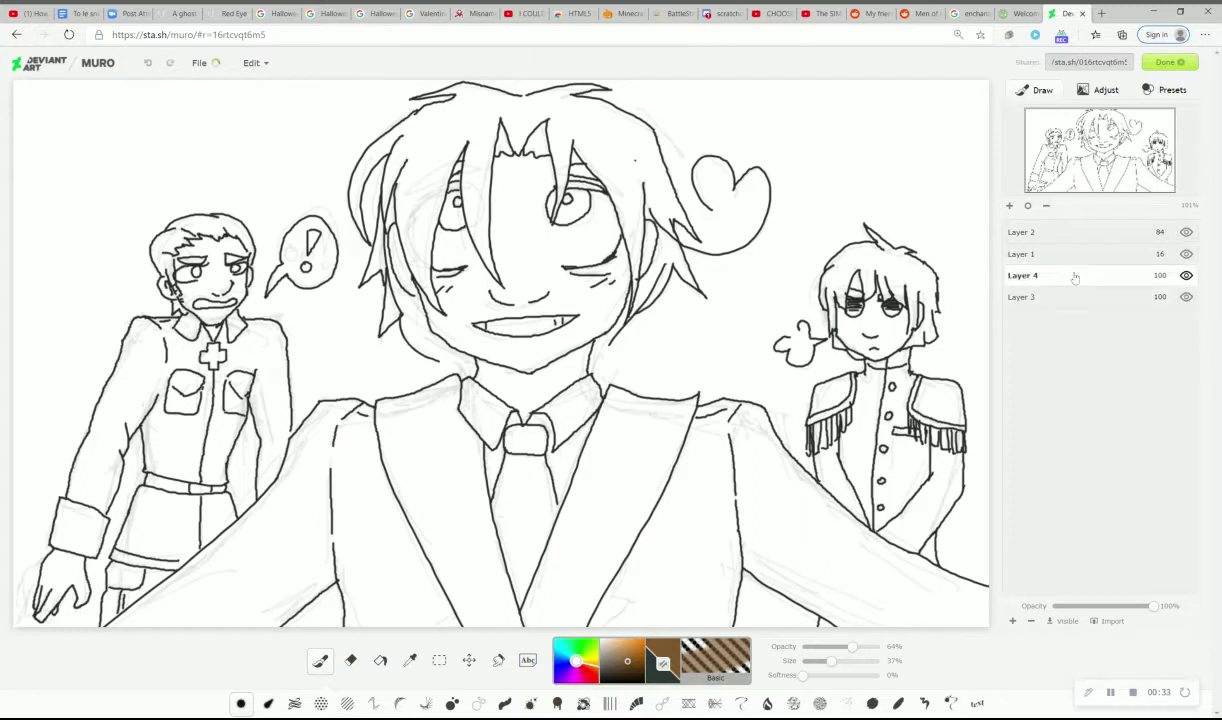
{"action": "mouse_move", "coordinate": [452, 141]}
{"action": "left_mouse_down"}
{"action": "mouse_move", "coordinate": [416, 208]}
{"action": "mouse_move", "coordinate": [430, 140]}
{"action": "mouse_move", "coordinate": [395, 250]}
{"action": "mouse_move", "coordinate": [380, 135]}
{"action": "mouse_move", "coordinate": [370, 200]}
{"action": "mouse_move", "coordinate": [410, 115]}
{"action": "mouse_move", "coordinate": [355, 165]}
{"action": "mouse_move", "coordinate": [345, 235]}
{"action": "mouse_move", "coordinate": [450, 100]}
{"action": "mouse_move", "coordinate": [490, 88]}
{"action": "mouse_move", "coordinate": [400, 85]}
{"action": "mouse_move", "coordinate": [445, 195]}
{"action": "mouse_move", "coordinate": [462, 115]}
{"action": "mouse_move", "coordinate": [495, 282]}
{"action": "mouse_move", "coordinate": [428, 158]}
{"action": "mouse_move", "coordinate": [402, 258]}
{"action": "mouse_move", "coordinate": [410, 305]}
{"action": "left_mouse_up"}
{"action": "mouse_move", "coordinate": [390, 190]}
{"action": "left_mouse_down"}
{"action": "mouse_move", "coordinate": [345, 280]}
{"action": "mouse_move", "coordinate": [435, 355]}
{"action": "mouse_move", "coordinate": [395, 290]}
{"action": "left_mouse_up"}
{"action": "mouse_move", "coordinate": [470, 110]}
{"action": "left_mouse_down"}
{"action": "mouse_move", "coordinate": [477, 220]}
{"action": "mouse_move", "coordinate": [485, 100]}
{"action": "mouse_move", "coordinate": [530, 150]}
{"action": "mouse_move", "coordinate": [595, 150]}
{"action": "left_mouse_up"}
{"action": "mouse_move", "coordinate": [520, 150]}
{"action": "left_mouse_down"}
{"action": "mouse_move", "coordinate": [552, 164]}
{"action": "mouse_move", "coordinate": [545, 225]}
{"action": "mouse_move", "coordinate": [556, 168]}
{"action": "mouse_move", "coordinate": [600, 182]}
{"action": "left_mouse_up"}
{"action": "mouse_move", "coordinate": [560, 135]}
{"action": "left_mouse_down"}
{"action": "mouse_move", "coordinate": [520, 100]}
{"action": "mouse_move", "coordinate": [610, 100]}
{"action": "mouse_move", "coordinate": [545, 95]}
{"action": "mouse_move", "coordinate": [596, 121]}
{"action": "mouse_move", "coordinate": [590, 155]}
{"action": "mouse_move", "coordinate": [630, 170]}
{"action": "mouse_move", "coordinate": [630, 230]}
{"action": "mouse_move", "coordinate": [600, 200]}
{"action": "mouse_move", "coordinate": [605, 300]}
{"action": "mouse_move", "coordinate": [575, 340]}
{"action": "mouse_move", "coordinate": [635, 255]}
{"action": "mouse_move", "coordinate": [640, 200]}
{"action": "mouse_move", "coordinate": [697, 286]}
{"action": "mouse_move", "coordinate": [660, 188]}
{"action": "mouse_move", "coordinate": [684, 230]}
{"action": "mouse_move", "coordinate": [664, 157]}
{"action": "left_mouse_up"}
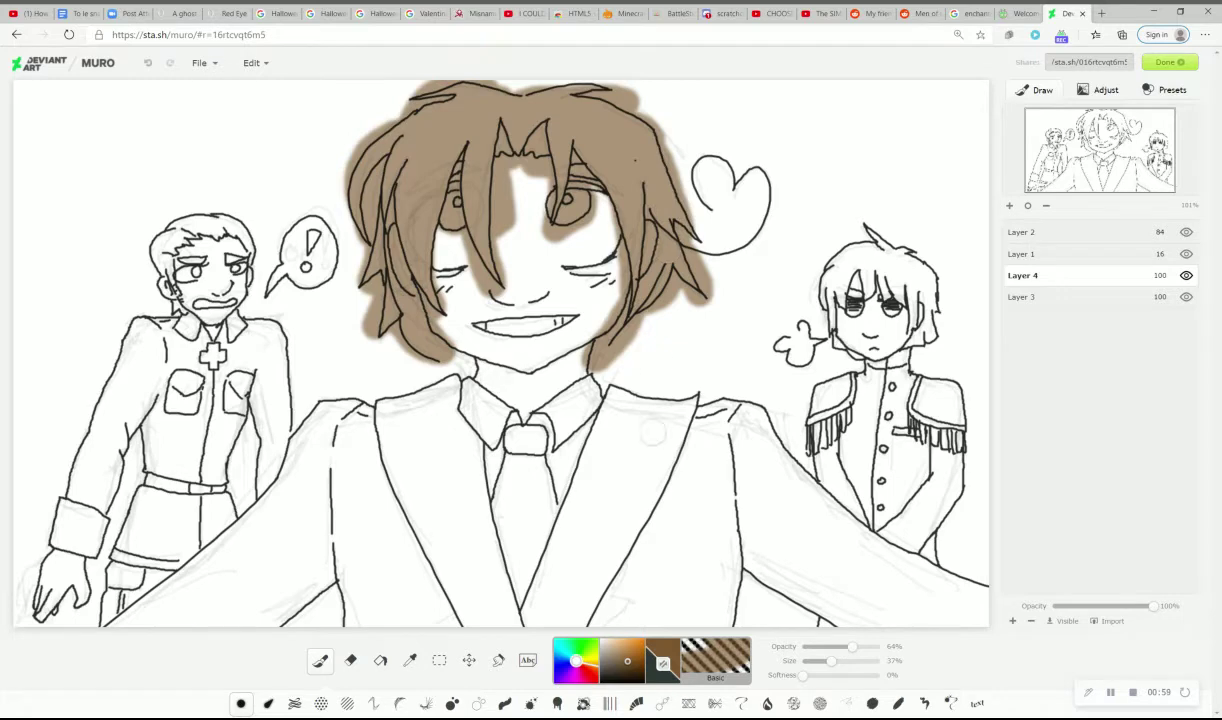
Switch the brush to a muted blue and paint a flat base over the central character's whole suit jacket
{"action": "left_click", "coordinate": [560, 657]}
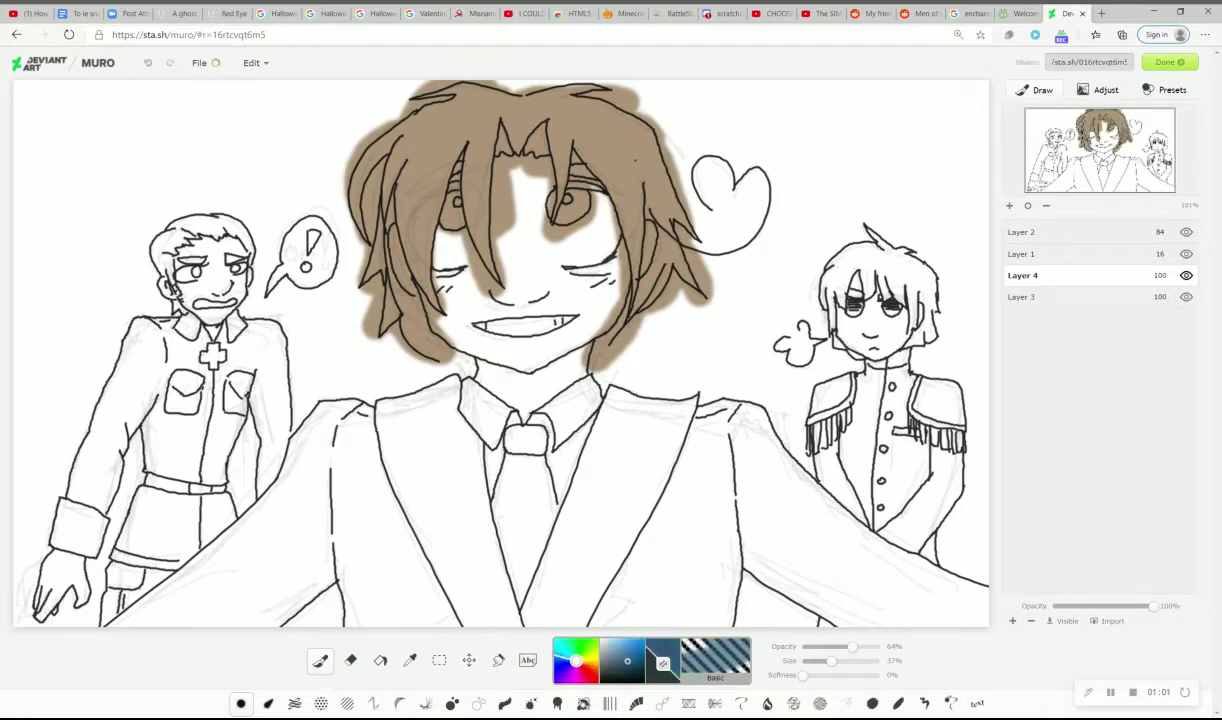
{"action": "mouse_move", "coordinate": [347, 412]}
{"action": "left_mouse_down"}
{"action": "mouse_move", "coordinate": [330, 400]}
{"action": "mouse_move", "coordinate": [368, 395]}
{"action": "mouse_move", "coordinate": [305, 392]}
{"action": "mouse_move", "coordinate": [285, 522]}
{"action": "mouse_move", "coordinate": [304, 438]}
{"action": "mouse_move", "coordinate": [331, 407]}
{"action": "mouse_move", "coordinate": [269, 527]}
{"action": "mouse_move", "coordinate": [194, 555]}
{"action": "mouse_move", "coordinate": [260, 500]}
{"action": "mouse_move", "coordinate": [105, 600]}
{"action": "mouse_move", "coordinate": [320, 470]}
{"action": "mouse_move", "coordinate": [110, 600]}
{"action": "mouse_move", "coordinate": [150, 555]}
{"action": "mouse_move", "coordinate": [405, 485]}
{"action": "mouse_move", "coordinate": [290, 520]}
{"action": "mouse_move", "coordinate": [395, 495]}
{"action": "mouse_move", "coordinate": [255, 590]}
{"action": "mouse_move", "coordinate": [370, 515]}
{"action": "mouse_move", "coordinate": [330, 440]}
{"action": "mouse_move", "coordinate": [345, 420]}
{"action": "mouse_move", "coordinate": [315, 430]}
{"action": "mouse_move", "coordinate": [390, 410]}
{"action": "mouse_move", "coordinate": [440, 470]}
{"action": "mouse_move", "coordinate": [355, 590]}
{"action": "mouse_move", "coordinate": [320, 585]}
{"action": "left_mouse_up"}
{"action": "mouse_move", "coordinate": [414, 588]}
{"action": "left_mouse_down"}
{"action": "mouse_move", "coordinate": [405, 520]}
{"action": "mouse_move", "coordinate": [440, 600]}
{"action": "mouse_move", "coordinate": [405, 480]}
{"action": "mouse_move", "coordinate": [458, 600]}
{"action": "mouse_move", "coordinate": [470, 560]}
{"action": "mouse_move", "coordinate": [440, 415]}
{"action": "mouse_move", "coordinate": [468, 465]}
{"action": "mouse_move", "coordinate": [450, 385]}
{"action": "mouse_move", "coordinate": [466, 385]}
{"action": "mouse_move", "coordinate": [400, 372]}
{"action": "mouse_move", "coordinate": [365, 390]}
{"action": "mouse_move", "coordinate": [447, 432]}
{"action": "left_mouse_up"}
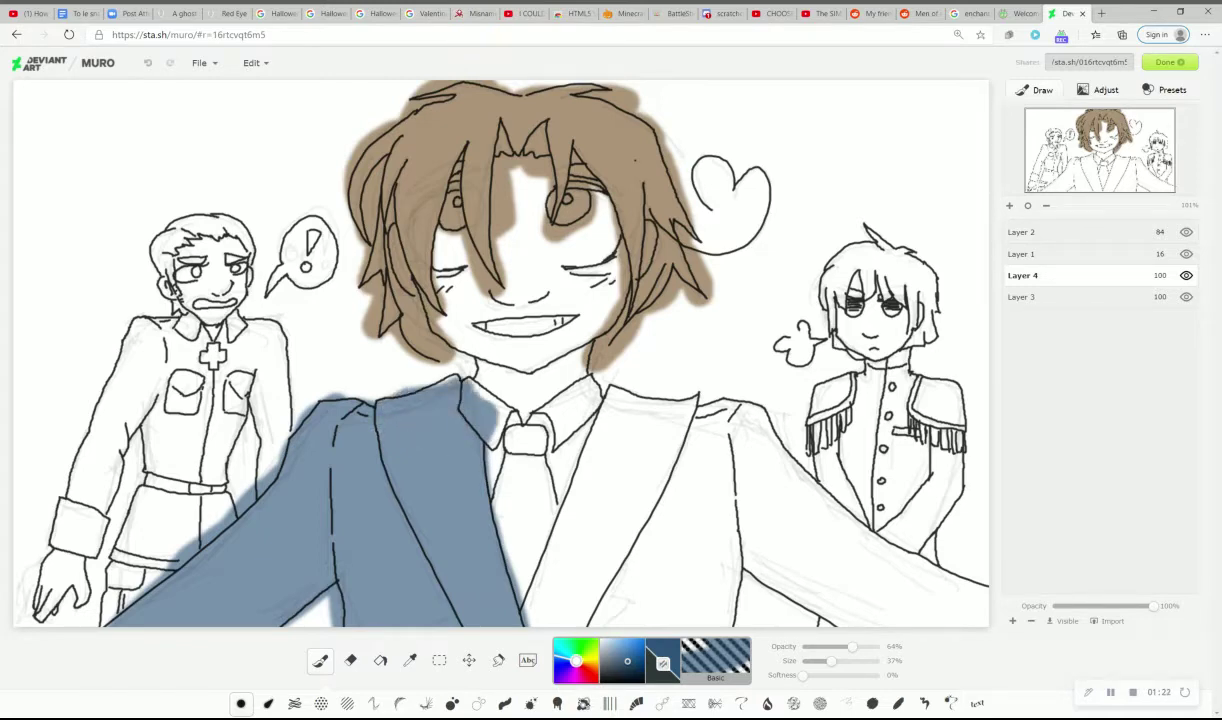
{"action": "mouse_move", "coordinate": [505, 598]}
{"action": "left_mouse_down"}
{"action": "mouse_move", "coordinate": [555, 530]}
{"action": "mouse_move", "coordinate": [565, 455]}
{"action": "mouse_move", "coordinate": [512, 540]}
{"action": "mouse_move", "coordinate": [590, 385]}
{"action": "mouse_move", "coordinate": [603, 372]}
{"action": "mouse_move", "coordinate": [720, 395]}
{"action": "mouse_move", "coordinate": [632, 448]}
{"action": "mouse_move", "coordinate": [580, 600]}
{"action": "mouse_move", "coordinate": [662, 430]}
{"action": "left_mouse_up"}
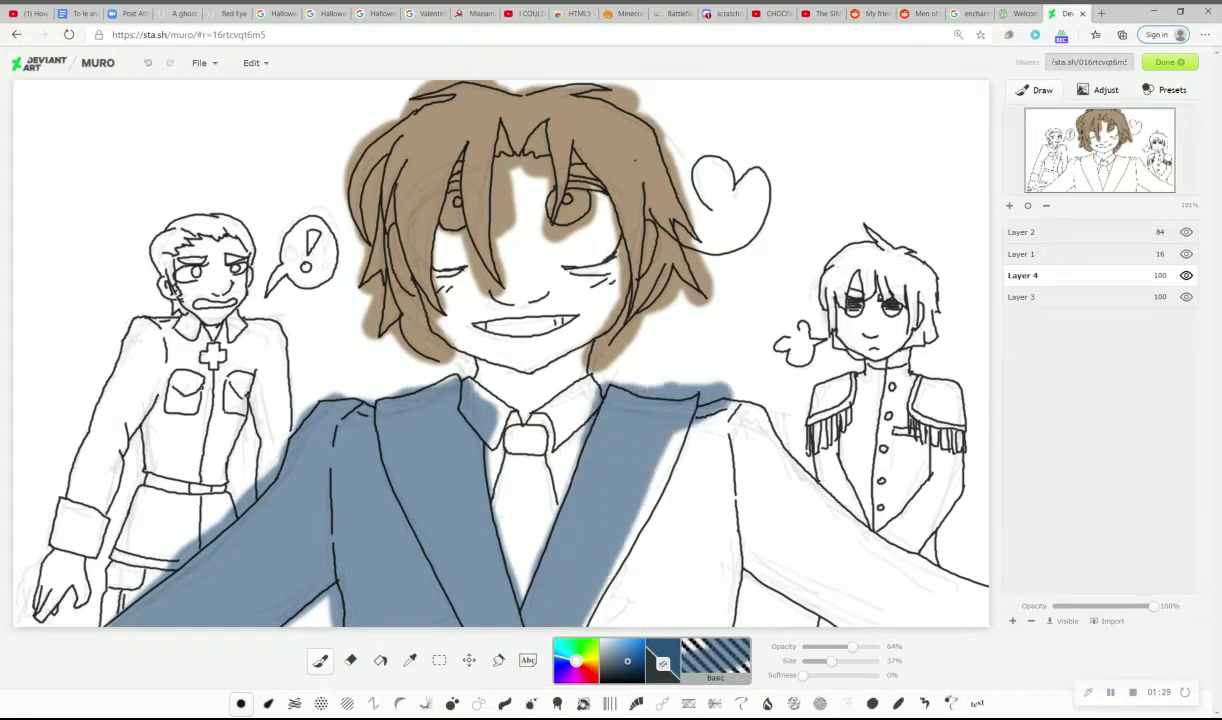
{"action": "mouse_move", "coordinate": [602, 582]}
{"action": "left_mouse_down"}
{"action": "mouse_move", "coordinate": [688, 434]}
{"action": "mouse_move", "coordinate": [612, 594]}
{"action": "mouse_move", "coordinate": [537, 540]}
{"action": "mouse_move", "coordinate": [541, 558]}
{"action": "left_mouse_up"}
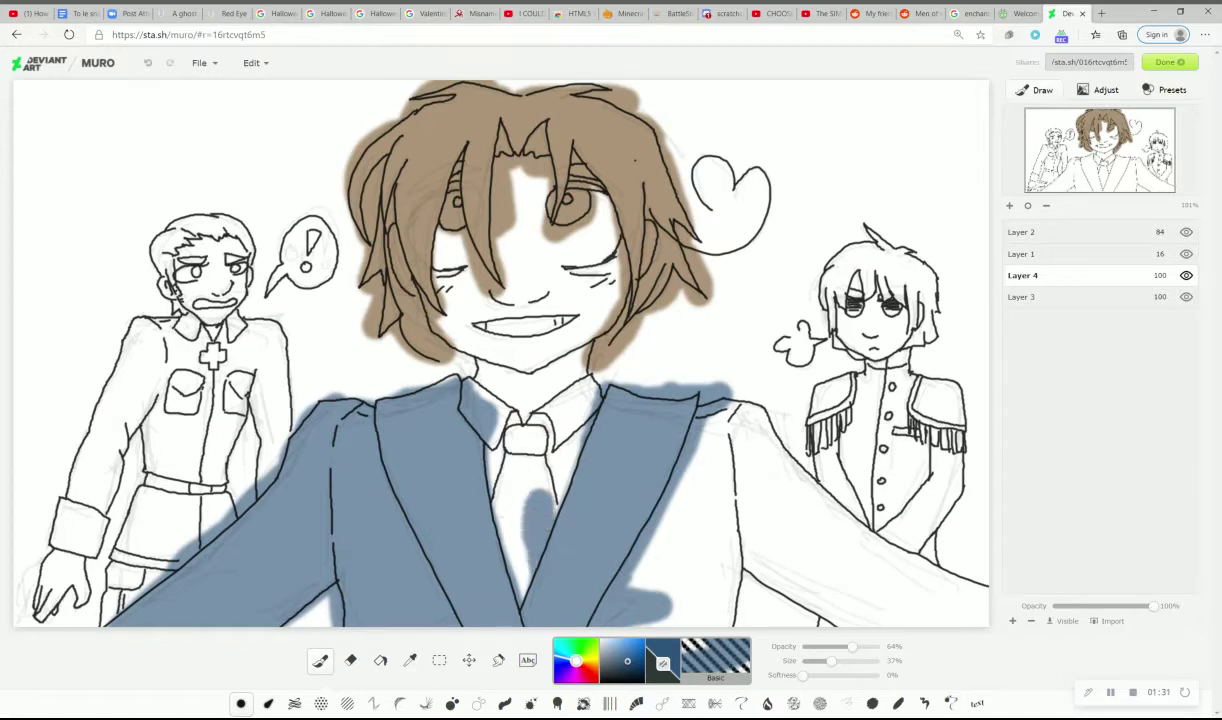
{"action": "mouse_move", "coordinate": [655, 604]}
{"action": "left_mouse_down"}
{"action": "mouse_move", "coordinate": [658, 590]}
{"action": "mouse_move", "coordinate": [727, 604]}
{"action": "left_mouse_up"}
{"action": "mouse_move", "coordinate": [630, 550]}
{"action": "left_mouse_down"}
{"action": "mouse_move", "coordinate": [660, 440]}
{"action": "mouse_move", "coordinate": [648, 470]}
{"action": "mouse_move", "coordinate": [700, 420]}
{"action": "mouse_move", "coordinate": [703, 436]}
{"action": "mouse_move", "coordinate": [705, 395]}
{"action": "mouse_move", "coordinate": [718, 390]}
{"action": "mouse_move", "coordinate": [748, 455]}
{"action": "mouse_move", "coordinate": [738, 515]}
{"action": "mouse_move", "coordinate": [750, 495]}
{"action": "mouse_move", "coordinate": [790, 580]}
{"action": "mouse_move", "coordinate": [775, 598]}
{"action": "mouse_move", "coordinate": [858, 572]}
{"action": "mouse_move", "coordinate": [800, 560]}
{"action": "mouse_move", "coordinate": [860, 590]}
{"action": "mouse_move", "coordinate": [950, 590]}
{"action": "mouse_move", "coordinate": [768, 456]}
{"action": "mouse_move", "coordinate": [928, 609]}
{"action": "mouse_move", "coordinate": [860, 545]}
{"action": "left_mouse_up"}
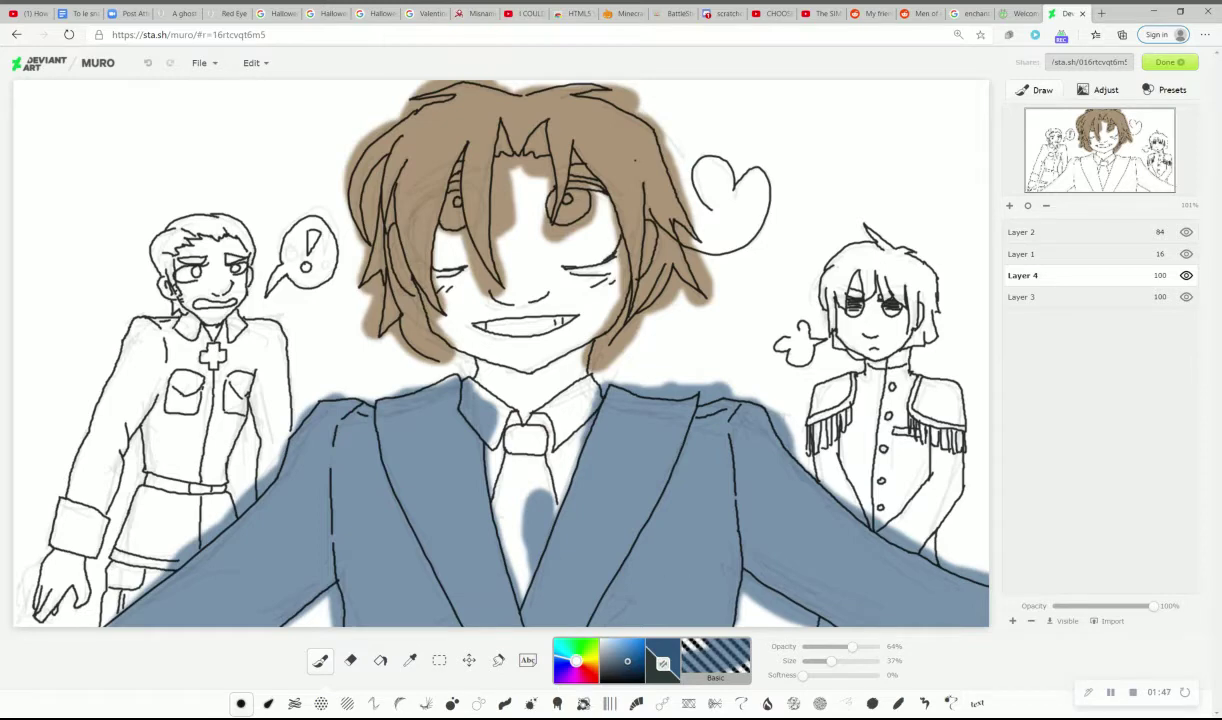
Shade the jacket's left sleeve, front and lapel with a second layer of the same blue
{"action": "mouse_move", "coordinate": [322, 528]}
{"action": "left_mouse_down"}
{"action": "mouse_move", "coordinate": [270, 570]}
{"action": "mouse_move", "coordinate": [300, 590]}
{"action": "mouse_move", "coordinate": [322, 556]}
{"action": "mouse_move", "coordinate": [212, 638]}
{"action": "mouse_move", "coordinate": [295, 510]}
{"action": "mouse_move", "coordinate": [310, 425]}
{"action": "mouse_move", "coordinate": [190, 575]}
{"action": "left_mouse_up"}
{"action": "mouse_move", "coordinate": [322, 476]}
{"action": "left_mouse_down"}
{"action": "mouse_move", "coordinate": [350, 598]}
{"action": "mouse_move", "coordinate": [330, 445]}
{"action": "mouse_move", "coordinate": [375, 500]}
{"action": "left_mouse_up"}
{"action": "mouse_move", "coordinate": [360, 425]}
{"action": "left_mouse_down"}
{"action": "mouse_move", "coordinate": [420, 595]}
{"action": "mouse_move", "coordinate": [360, 500]}
{"action": "mouse_move", "coordinate": [350, 595]}
{"action": "mouse_move", "coordinate": [395, 455]}
{"action": "mouse_move", "coordinate": [470, 612]}
{"action": "left_mouse_up"}
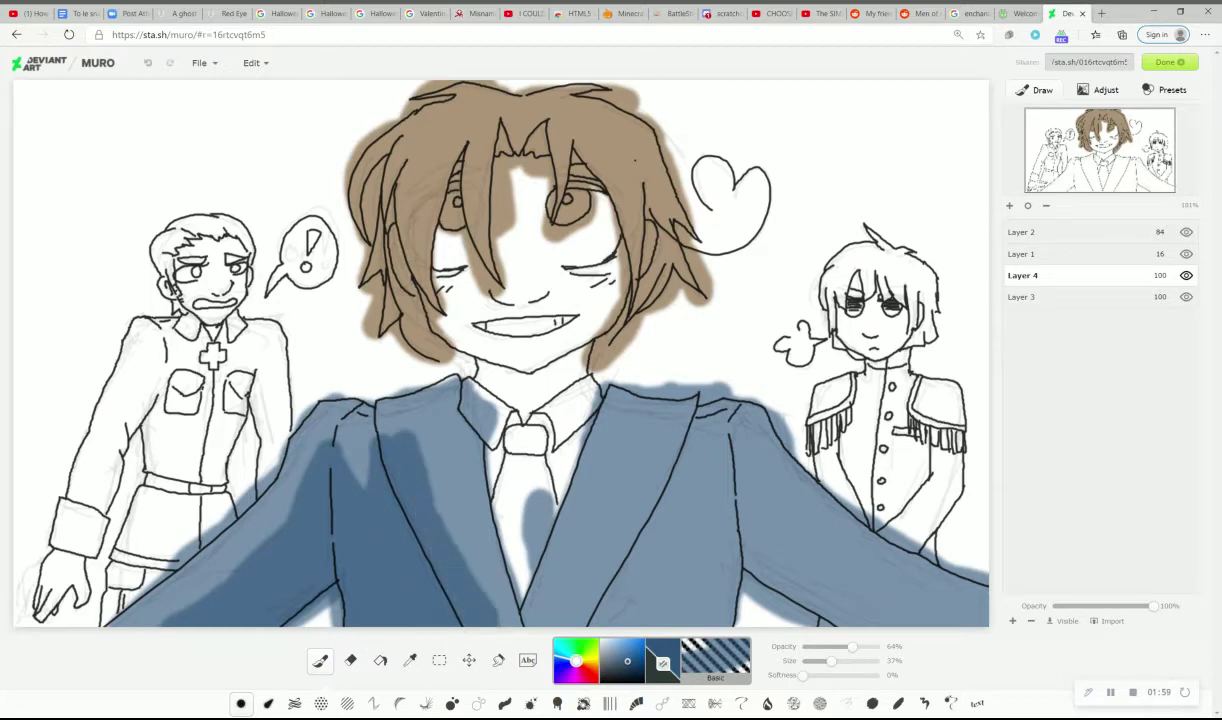
{"action": "mouse_move", "coordinate": [385, 415]}
{"action": "left_mouse_down"}
{"action": "mouse_move", "coordinate": [365, 388]}
{"action": "mouse_move", "coordinate": [400, 420]}
{"action": "mouse_move", "coordinate": [472, 590]}
{"action": "mouse_move", "coordinate": [465, 553]}
{"action": "left_mouse_up"}
{"action": "left_click_drag", "start_coordinate": [418, 452], "coordinate": [405, 412]}
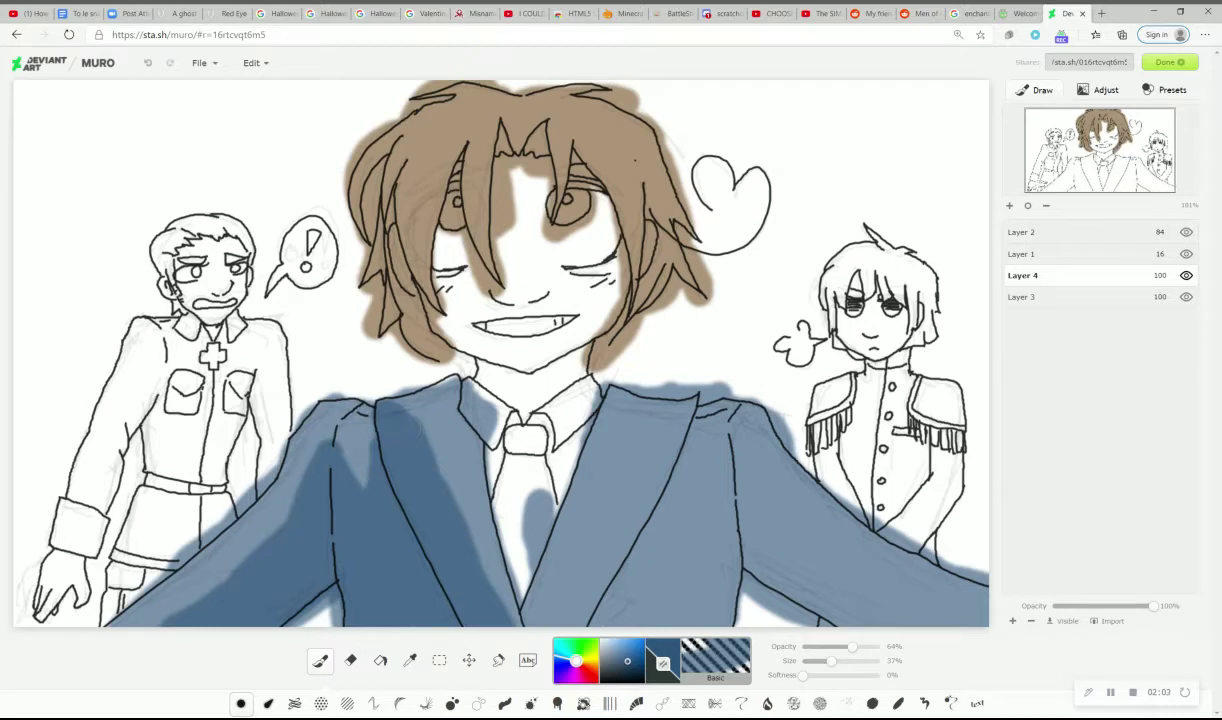
Shade the jacket's right lapel, front and sleeve with a second layer of the same blue
{"action": "mouse_move", "coordinate": [510, 595]}
{"action": "left_mouse_down"}
{"action": "mouse_move", "coordinate": [505, 575]}
{"action": "mouse_move", "coordinate": [540, 545]}
{"action": "mouse_move", "coordinate": [610, 545]}
{"action": "mouse_move", "coordinate": [635, 420]}
{"action": "mouse_move", "coordinate": [560, 565]}
{"action": "left_mouse_up"}
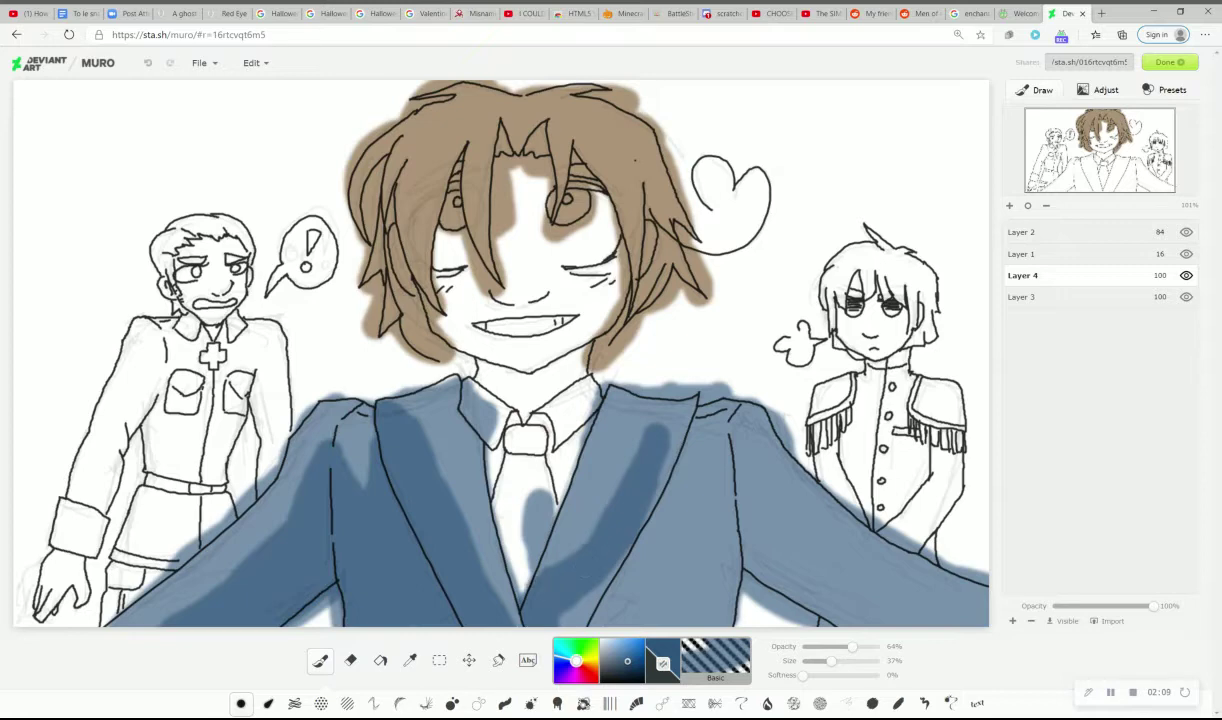
{"action": "mouse_move", "coordinate": [639, 447]}
{"action": "left_mouse_down"}
{"action": "mouse_move", "coordinate": [645, 407]}
{"action": "mouse_move", "coordinate": [645, 505]}
{"action": "mouse_move", "coordinate": [648, 435]}
{"action": "left_mouse_up"}
{"action": "mouse_move", "coordinate": [612, 505]}
{"action": "left_mouse_down"}
{"action": "mouse_move", "coordinate": [545, 592]}
{"action": "mouse_move", "coordinate": [657, 538]}
{"action": "mouse_move", "coordinate": [691, 550]}
{"action": "mouse_move", "coordinate": [722, 536]}
{"action": "mouse_move", "coordinate": [728, 591]}
{"action": "mouse_move", "coordinate": [622, 578]}
{"action": "mouse_move", "coordinate": [702, 612]}
{"action": "left_mouse_up"}
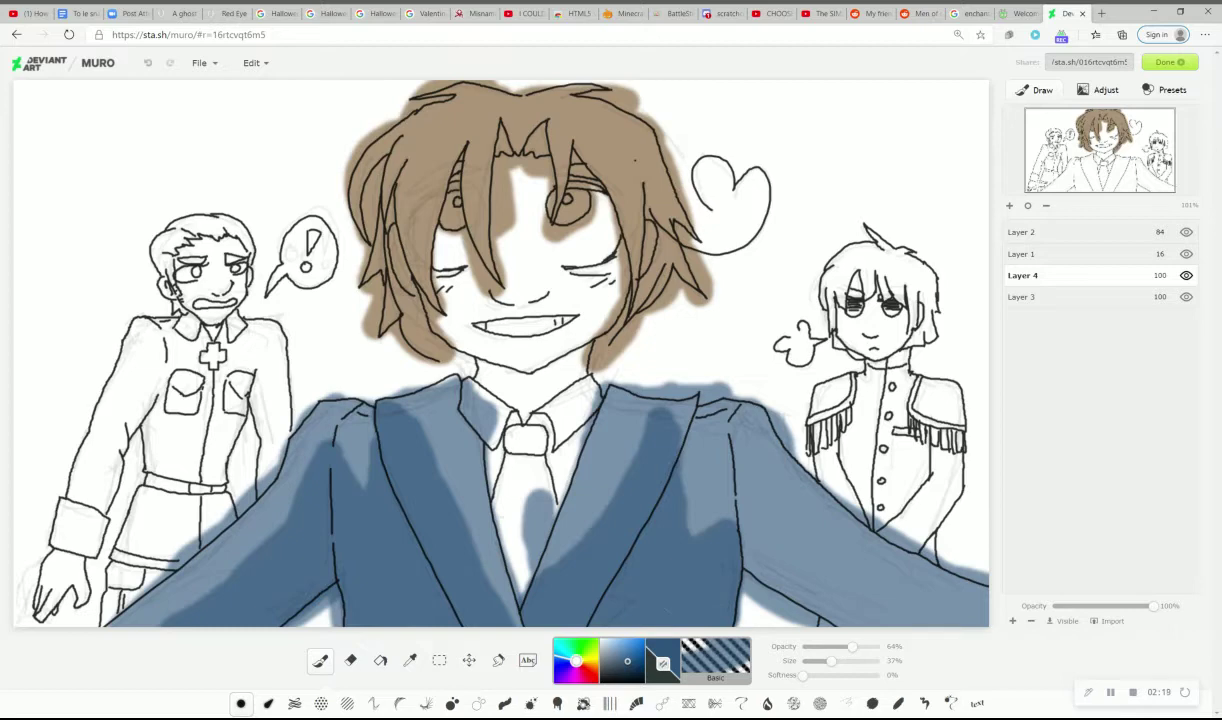
{"action": "left_click_drag", "start_coordinate": [667, 422], "coordinate": [658, 455]}
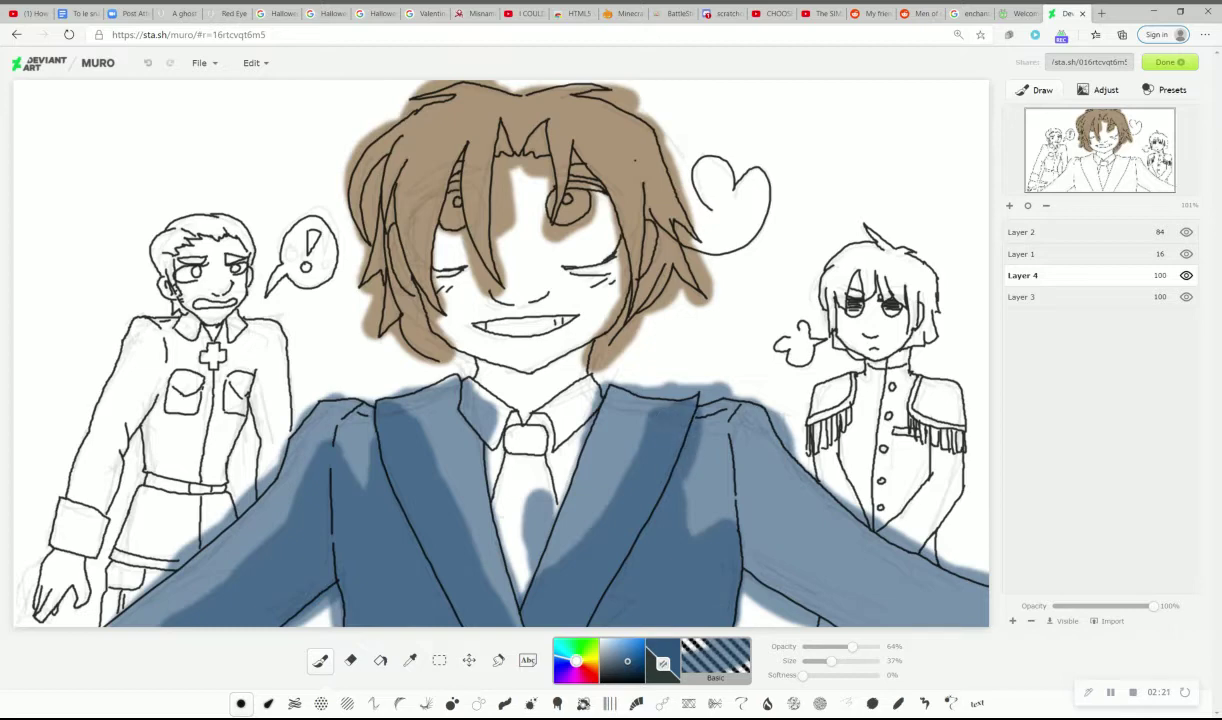
{"action": "mouse_move", "coordinate": [703, 505]}
{"action": "left_mouse_down"}
{"action": "mouse_move", "coordinate": [710, 430]}
{"action": "mouse_move", "coordinate": [770, 530]}
{"action": "mouse_move", "coordinate": [860, 590]}
{"action": "mouse_move", "coordinate": [728, 510]}
{"action": "mouse_move", "coordinate": [991, 641]}
{"action": "left_mouse_up"}
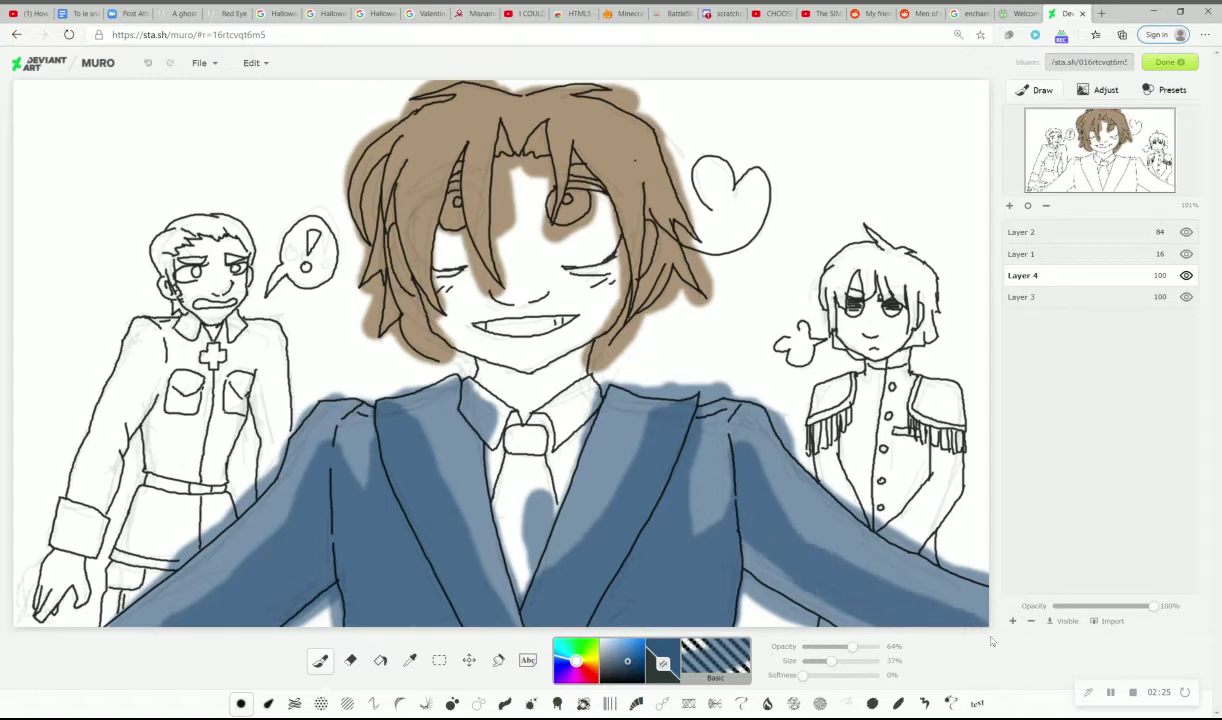
{"action": "mouse_move", "coordinate": [708, 515]}
{"action": "left_mouse_down"}
{"action": "mouse_move", "coordinate": [786, 583]}
{"action": "mouse_move", "coordinate": [840, 602]}
{"action": "left_mouse_up"}
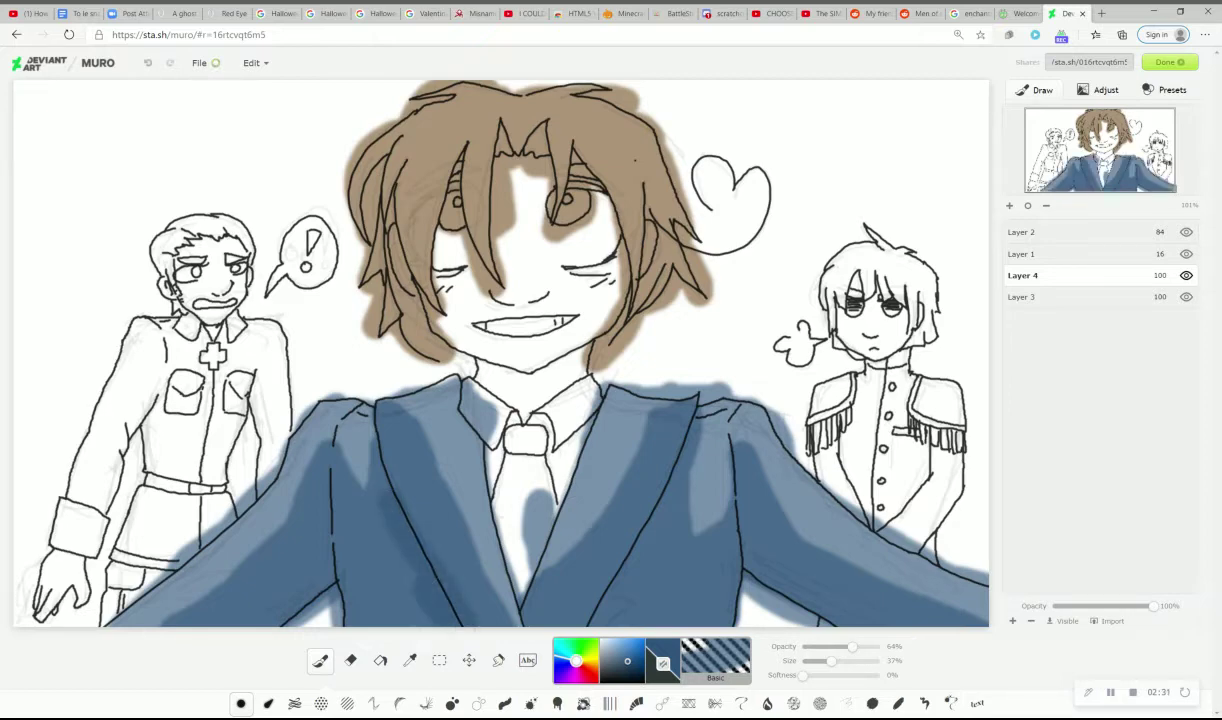
Deepen the shadows on the lower parts of the jacket's left sleeve, front and lapel with a third blue layer
{"action": "mouse_move", "coordinate": [436, 619]}
{"action": "left_mouse_down"}
{"action": "mouse_move", "coordinate": [380, 590]}
{"action": "mouse_move", "coordinate": [369, 545]}
{"action": "mouse_move", "coordinate": [384, 528]}
{"action": "left_mouse_up"}
{"action": "mouse_move", "coordinate": [364, 606]}
{"action": "left_mouse_down"}
{"action": "mouse_move", "coordinate": [334, 577]}
{"action": "mouse_move", "coordinate": [240, 614]}
{"action": "mouse_move", "coordinate": [272, 582]}
{"action": "mouse_move", "coordinate": [212, 584]}
{"action": "left_mouse_up"}
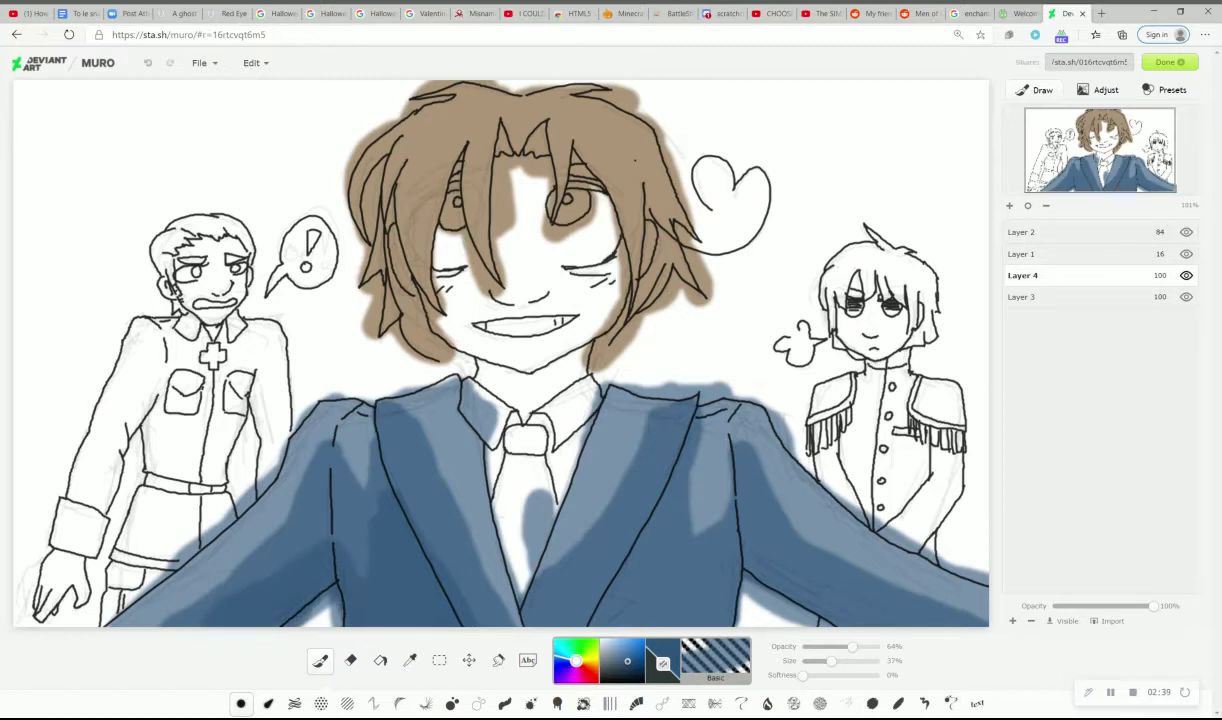
{"action": "mouse_move", "coordinate": [365, 456]}
{"action": "left_mouse_down"}
{"action": "mouse_move", "coordinate": [476, 616]}
{"action": "mouse_move", "coordinate": [506, 558]}
{"action": "left_mouse_up"}
Deepen the shadows on the jacket's right lapel, front and sleeve with more blue, and undo the last stroke near the collar
{"action": "mouse_move", "coordinate": [556, 592]}
{"action": "left_mouse_down"}
{"action": "mouse_move", "coordinate": [590, 555]}
{"action": "mouse_move", "coordinate": [548, 583]}
{"action": "mouse_move", "coordinate": [640, 470]}
{"action": "mouse_move", "coordinate": [598, 586]}
{"action": "left_mouse_up"}
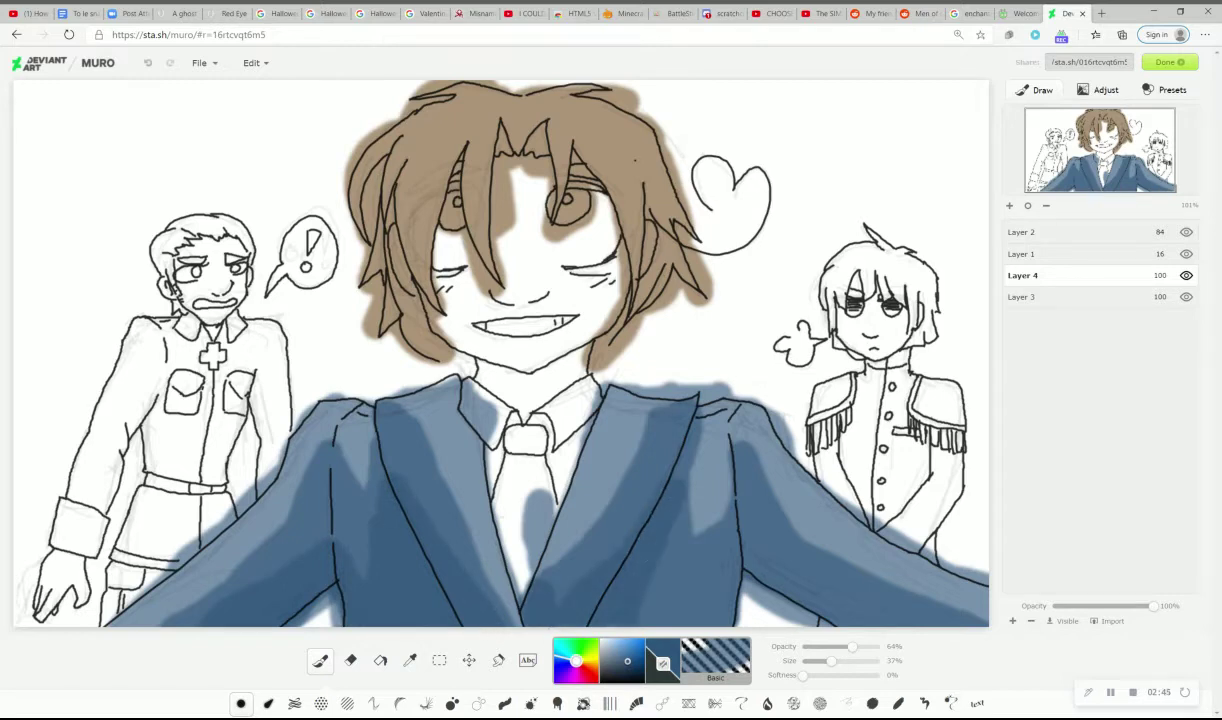
{"action": "mouse_move", "coordinate": [699, 608]}
{"action": "left_mouse_down"}
{"action": "mouse_move", "coordinate": [630, 581]}
{"action": "mouse_move", "coordinate": [651, 558]}
{"action": "left_mouse_up"}
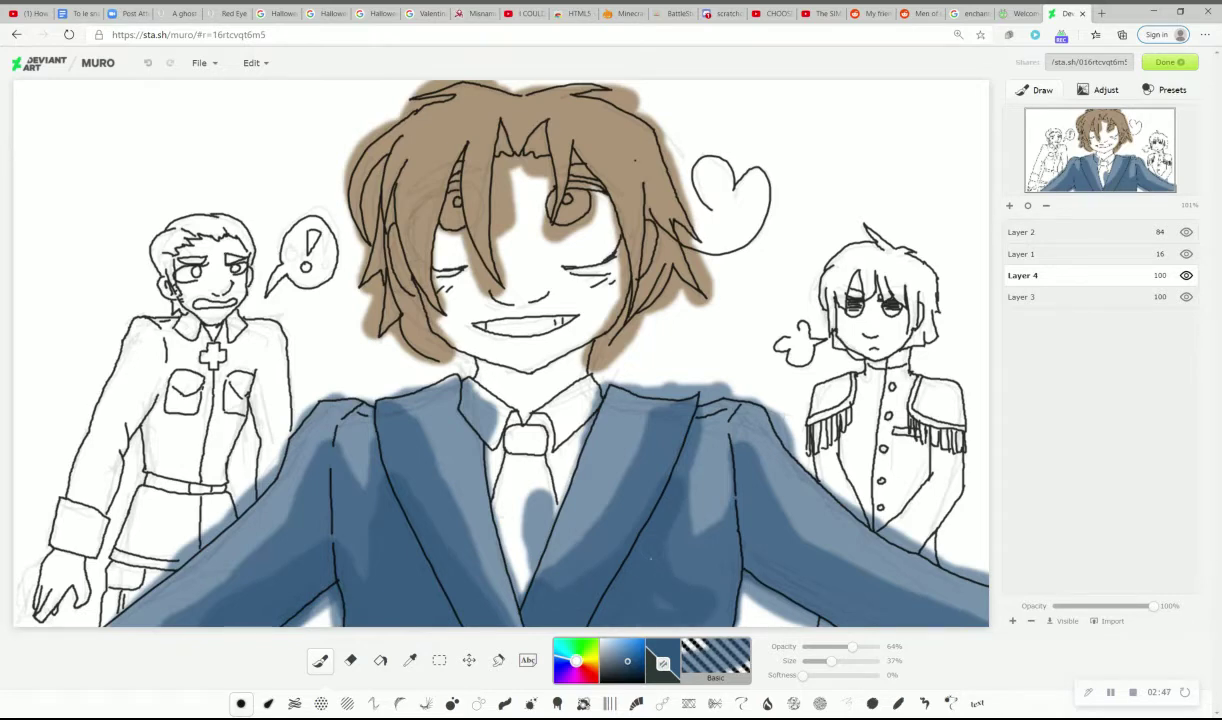
{"action": "mouse_move", "coordinate": [722, 604]}
{"action": "left_mouse_down"}
{"action": "mouse_move", "coordinate": [737, 590]}
{"action": "mouse_move", "coordinate": [741, 532]}
{"action": "mouse_move", "coordinate": [741, 556]}
{"action": "mouse_move", "coordinate": [826, 586]}
{"action": "mouse_move", "coordinate": [772, 541]}
{"action": "left_mouse_up"}
{"action": "left_click_drag", "start_coordinate": [866, 607], "coordinate": [820, 564]}
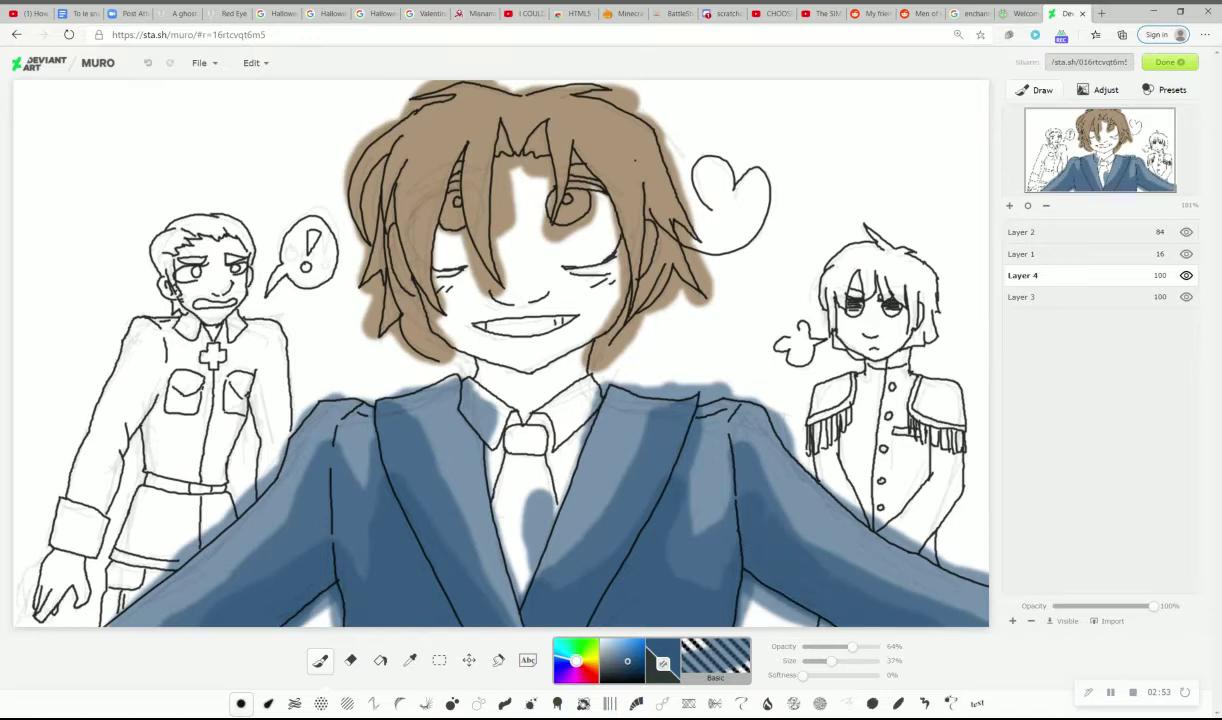
{"action": "left_click_drag", "start_coordinate": [758, 488], "coordinate": [712, 456]}
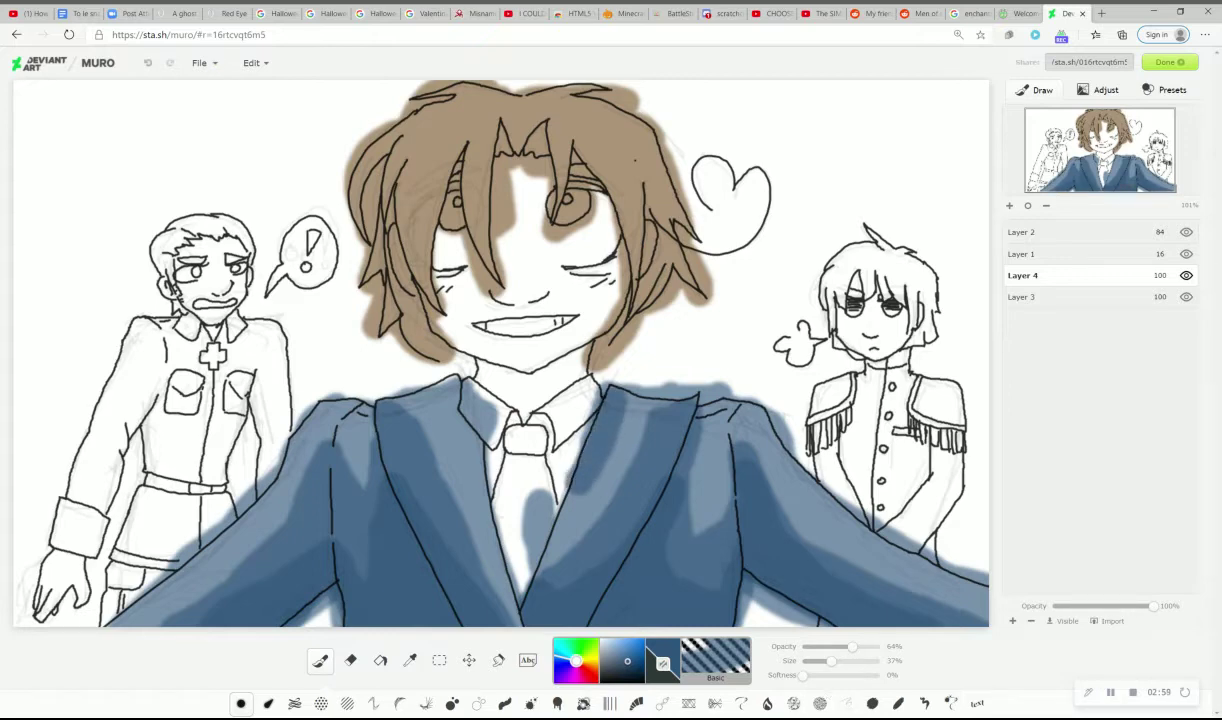
{"action": "left_click_drag", "start_coordinate": [450, 386], "coordinate": [466, 457]}
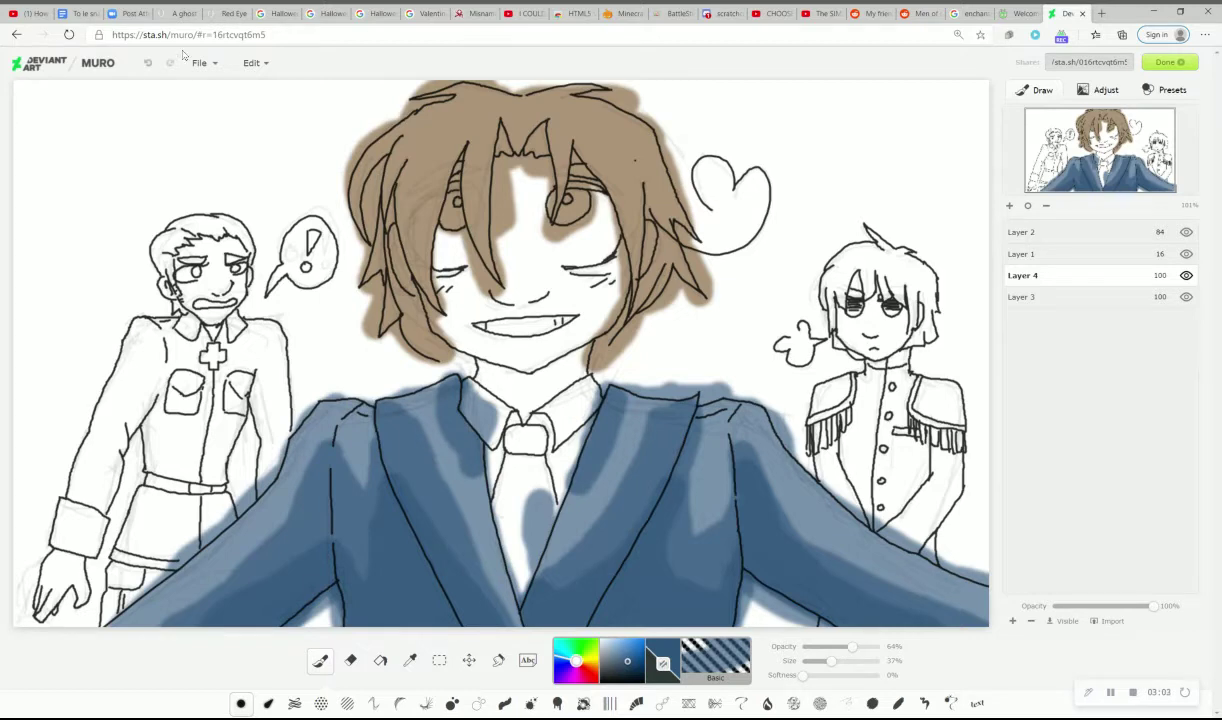
{"action": "left_click", "coordinate": [147, 63]}
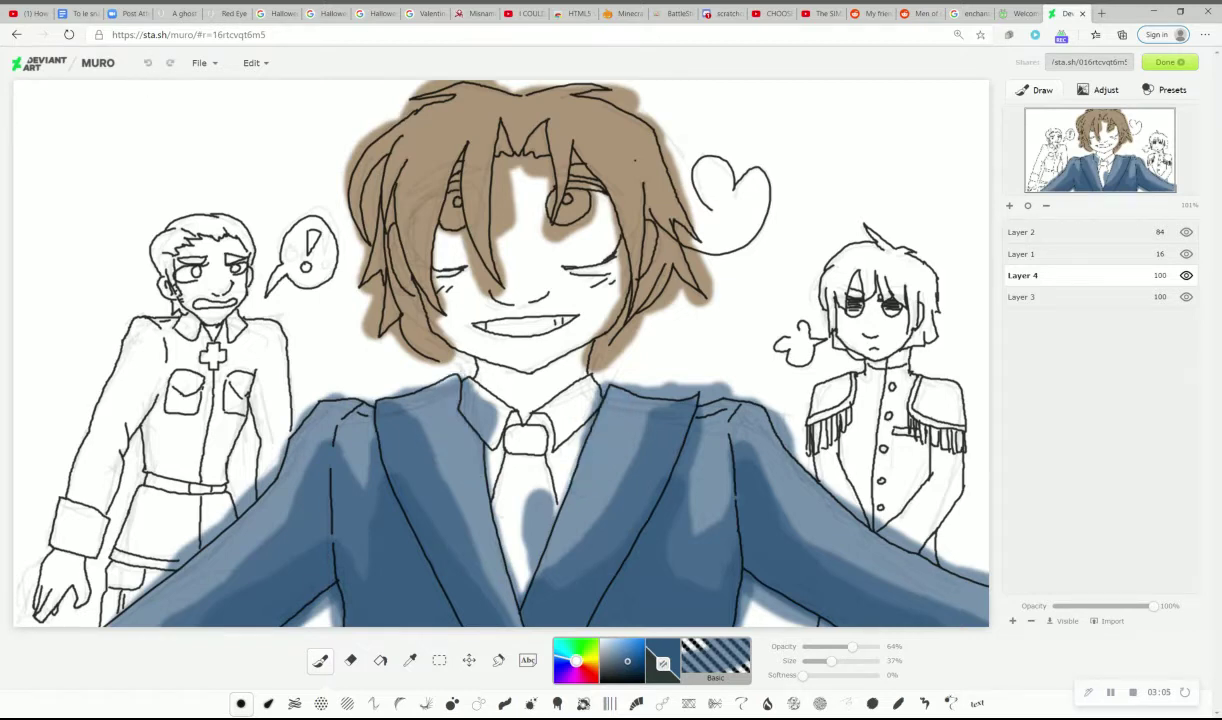
Sample the hair's brown, choose a darker shade of it, and brush shading over the fringe and side strands
{"action": "left_click", "coordinate": [410, 661]}
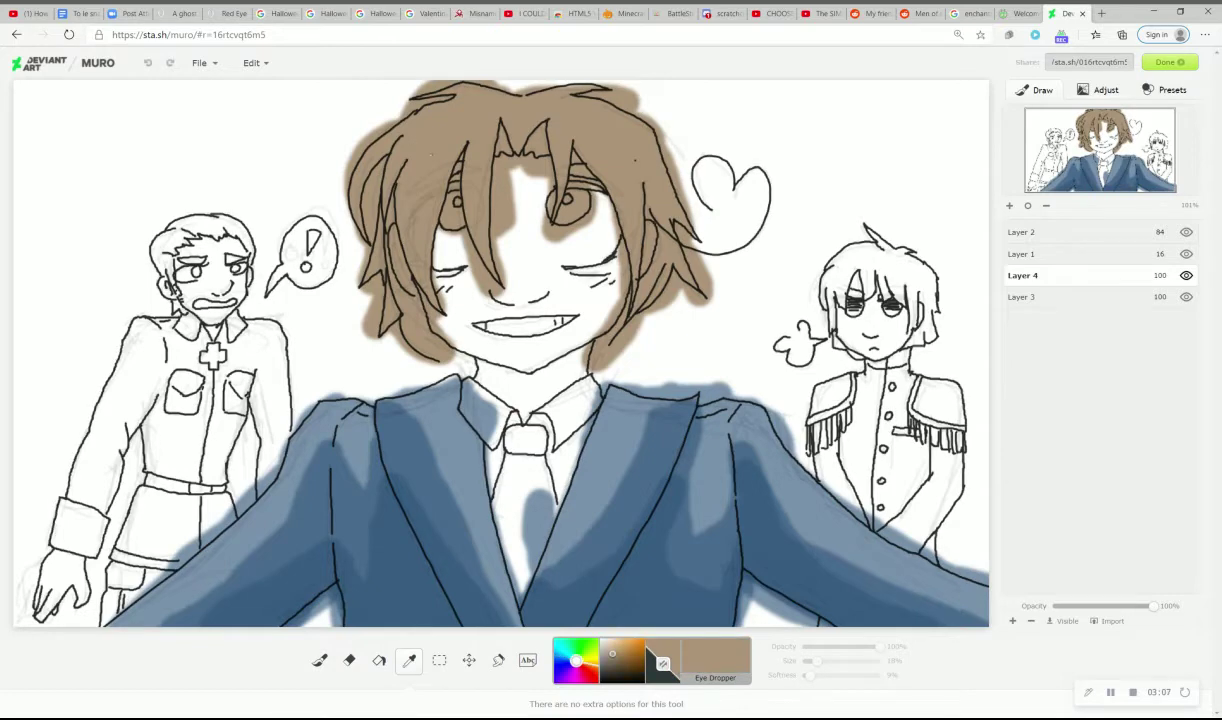
{"action": "left_click", "coordinate": [625, 661]}
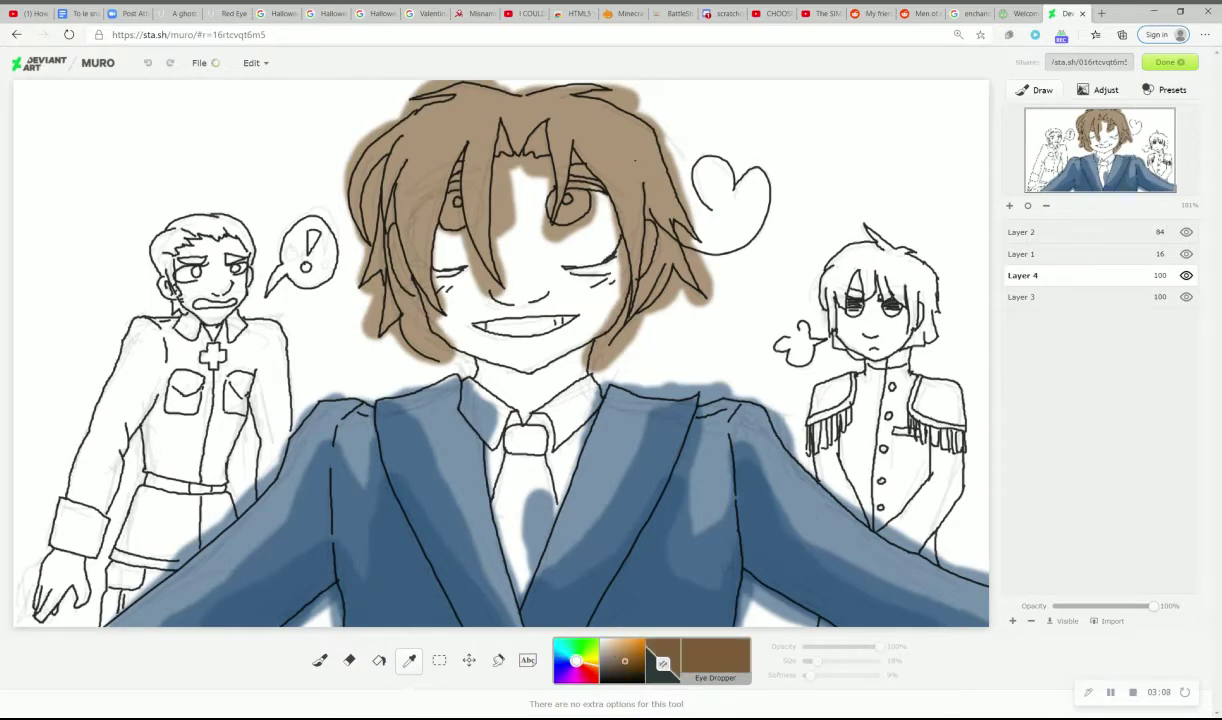
{"action": "left_click", "coordinate": [320, 661]}
{"action": "mouse_move", "coordinate": [451, 146]}
{"action": "left_mouse_down"}
{"action": "mouse_move", "coordinate": [421, 262]}
{"action": "mouse_move", "coordinate": [446, 148]}
{"action": "mouse_move", "coordinate": [428, 298]}
{"action": "mouse_move", "coordinate": [386, 203]}
{"action": "mouse_move", "coordinate": [400, 306]}
{"action": "mouse_move", "coordinate": [421, 344]}
{"action": "mouse_move", "coordinate": [448, 348]}
{"action": "mouse_move", "coordinate": [372, 265]}
{"action": "mouse_move", "coordinate": [384, 155]}
{"action": "mouse_move", "coordinate": [362, 205]}
{"action": "mouse_move", "coordinate": [402, 146]}
{"action": "mouse_move", "coordinate": [361, 212]}
{"action": "mouse_move", "coordinate": [467, 168]}
{"action": "mouse_move", "coordinate": [486, 286]}
{"action": "mouse_move", "coordinate": [465, 108]}
{"action": "mouse_move", "coordinate": [405, 155]}
{"action": "mouse_move", "coordinate": [500, 112]}
{"action": "mouse_move", "coordinate": [535, 150]}
{"action": "mouse_move", "coordinate": [545, 128]}
{"action": "mouse_move", "coordinate": [535, 175]}
{"action": "mouse_move", "coordinate": [520, 110]}
{"action": "mouse_move", "coordinate": [565, 165]}
{"action": "mouse_move", "coordinate": [575, 140]}
{"action": "mouse_move", "coordinate": [605, 285]}
{"action": "mouse_move", "coordinate": [610, 160]}
{"action": "mouse_move", "coordinate": [630, 195]}
{"action": "mouse_move", "coordinate": [628, 275]}
{"action": "mouse_move", "coordinate": [580, 330]}
{"action": "mouse_move", "coordinate": [650, 192]}
{"action": "left_mouse_up"}
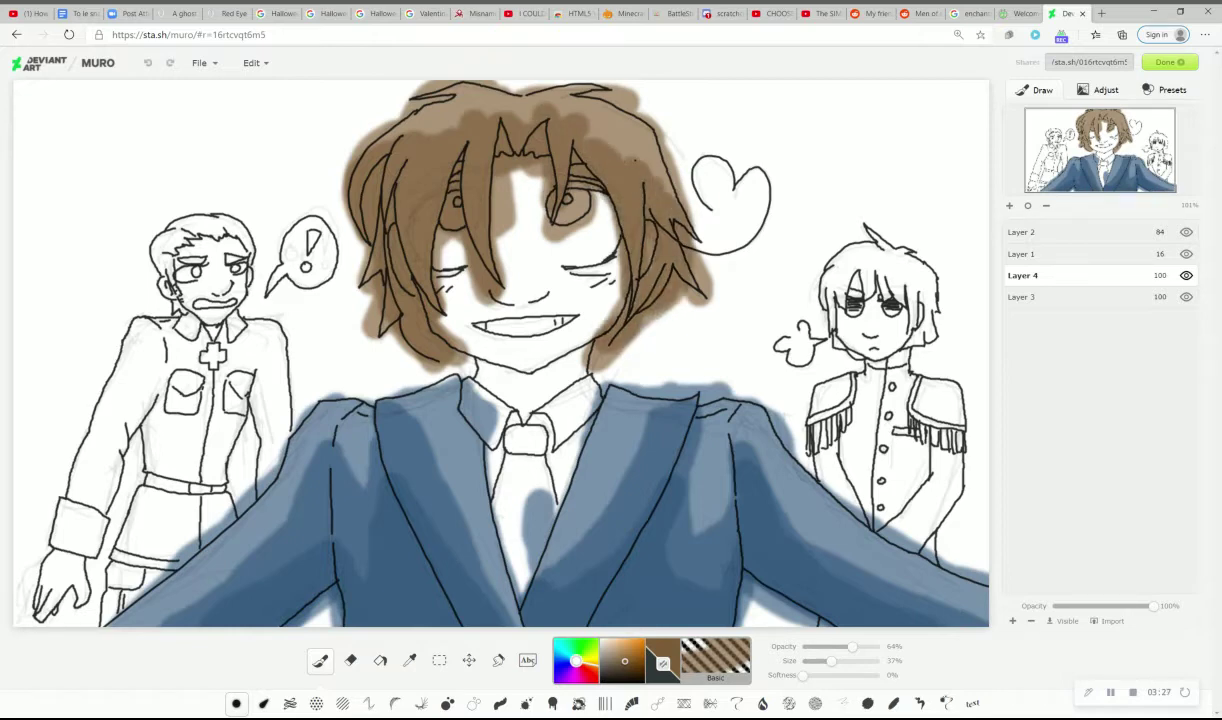
{"action": "mouse_move", "coordinate": [430, 130]}
{"action": "left_mouse_down"}
{"action": "mouse_move", "coordinate": [395, 280]}
{"action": "mouse_move", "coordinate": [420, 284]}
{"action": "left_mouse_up"}
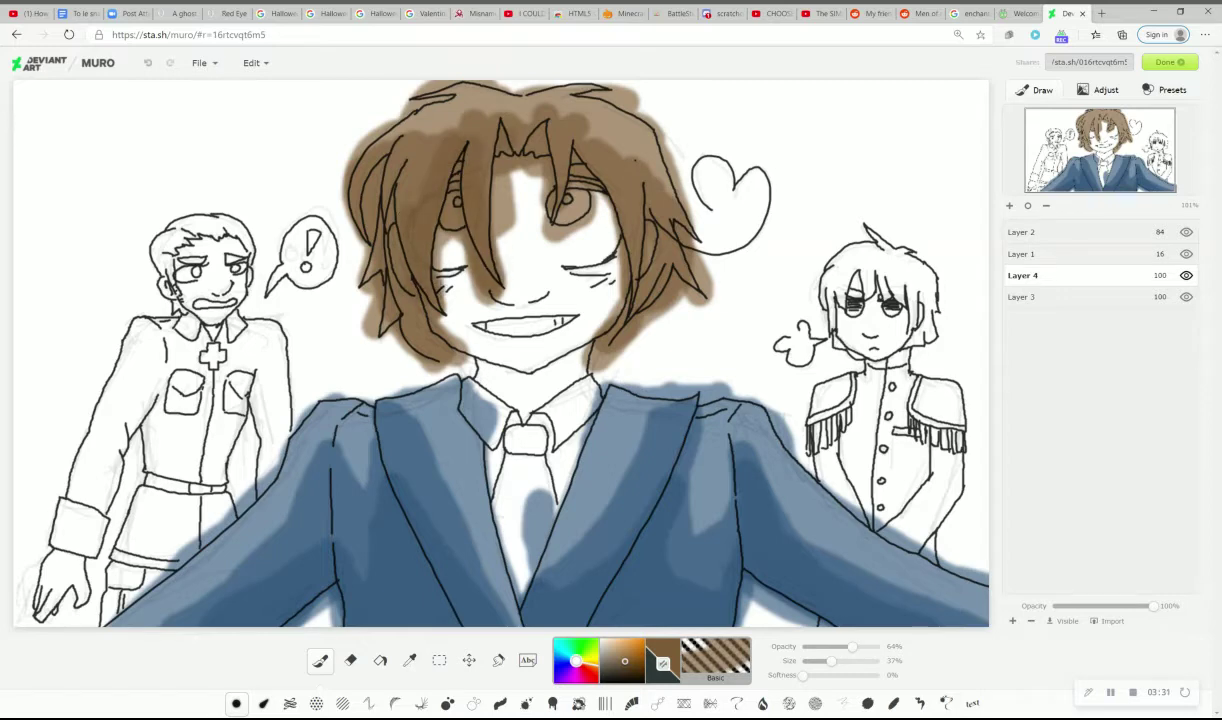
{"action": "mouse_move", "coordinate": [560, 141]}
{"action": "left_mouse_down"}
{"action": "mouse_move", "coordinate": [615, 263]}
{"action": "mouse_move", "coordinate": [584, 202]}
{"action": "mouse_move", "coordinate": [642, 235]}
{"action": "mouse_move", "coordinate": [630, 201]}
{"action": "left_mouse_up"}
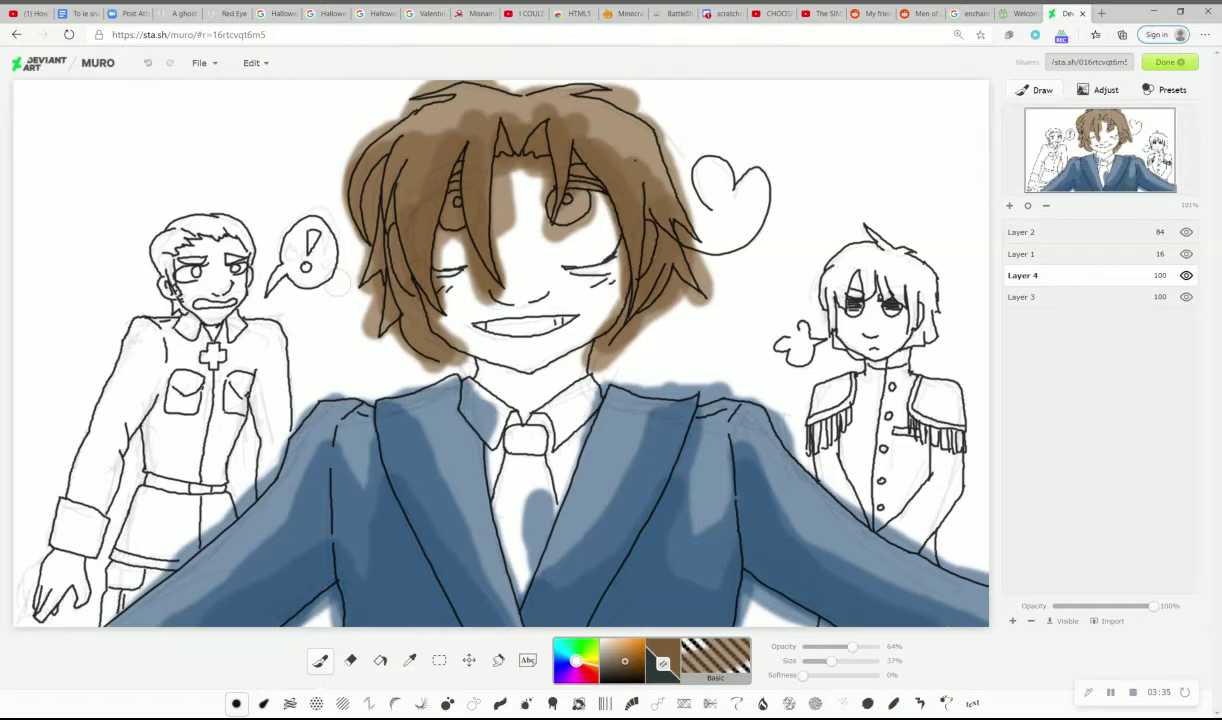
{"action": "left_click_drag", "start_coordinate": [390, 290], "coordinate": [415, 317]}
{"action": "left_click_drag", "start_coordinate": [374, 163], "coordinate": [367, 215]}
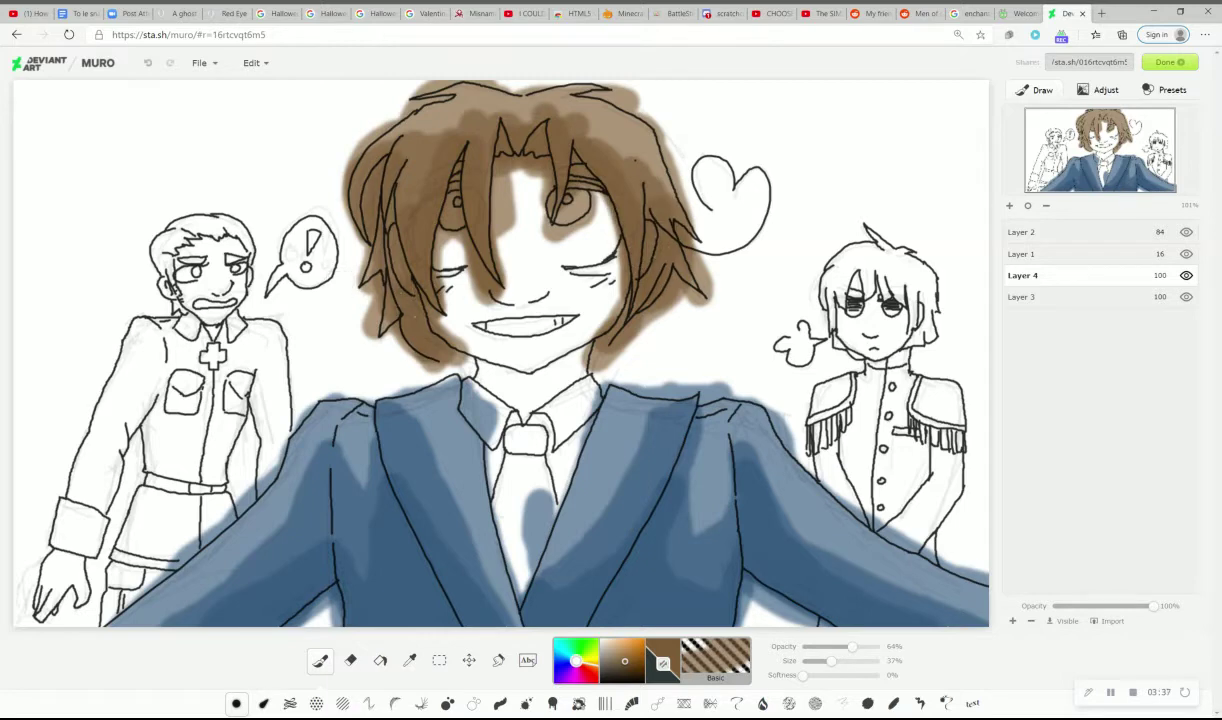
{"action": "left_click_drag", "start_coordinate": [428, 246], "coordinate": [426, 235]}
Extend the darker brown shading over the crown of the central character's hair and blend it into the side strands
{"action": "mouse_move", "coordinate": [383, 137]}
{"action": "left_mouse_down"}
{"action": "mouse_move", "coordinate": [400, 142]}
{"action": "mouse_move", "coordinate": [406, 108]}
{"action": "mouse_move", "coordinate": [452, 90]}
{"action": "mouse_move", "coordinate": [562, 90]}
{"action": "mouse_move", "coordinate": [620, 150]}
{"action": "mouse_move", "coordinate": [600, 167]}
{"action": "left_mouse_up"}
{"action": "mouse_move", "coordinate": [512, 116]}
{"action": "left_mouse_down"}
{"action": "mouse_move", "coordinate": [450, 126]}
{"action": "mouse_move", "coordinate": [406, 165]}
{"action": "mouse_move", "coordinate": [394, 200]}
{"action": "left_mouse_up"}
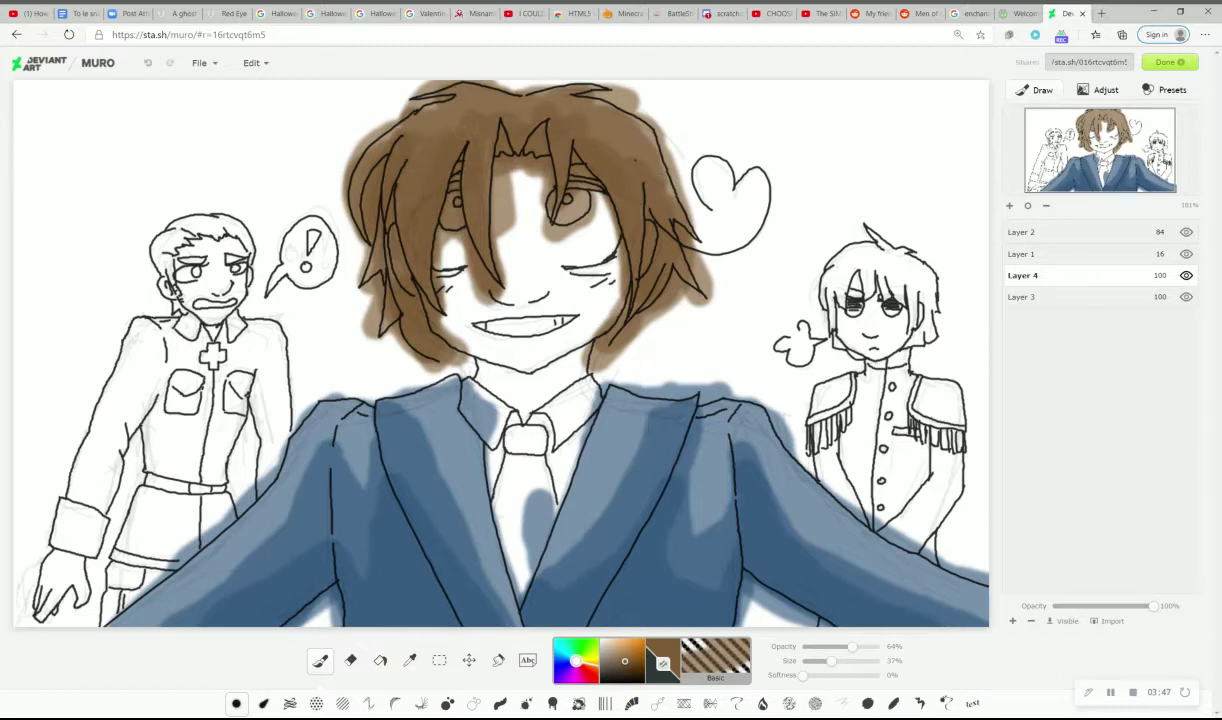
{"action": "mouse_move", "coordinate": [570, 95]}
{"action": "left_mouse_down"}
{"action": "mouse_move", "coordinate": [628, 125]}
{"action": "mouse_move", "coordinate": [630, 145]}
{"action": "left_mouse_up"}
{"action": "left_click_drag", "start_coordinate": [422, 214], "coordinate": [424, 272]}
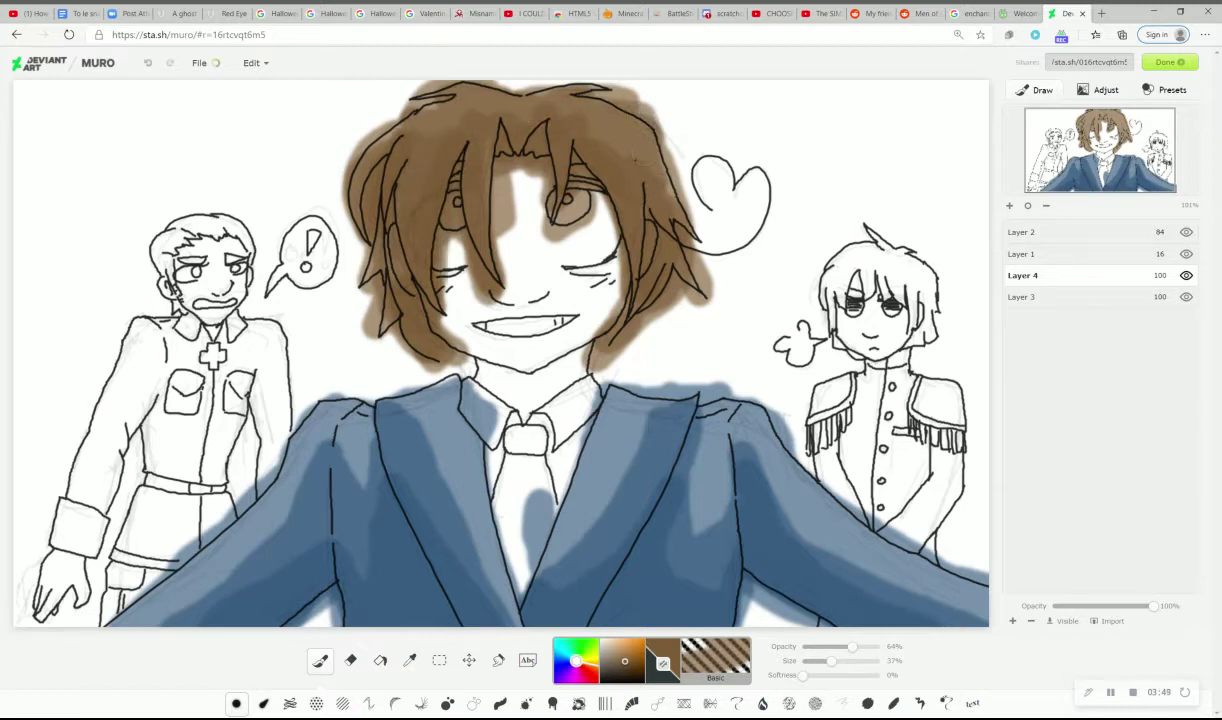
Choose a still darker brown and paint deep shadows along the fringe and side strands of the central character's hair
{"action": "left_click", "coordinate": [632, 665]}
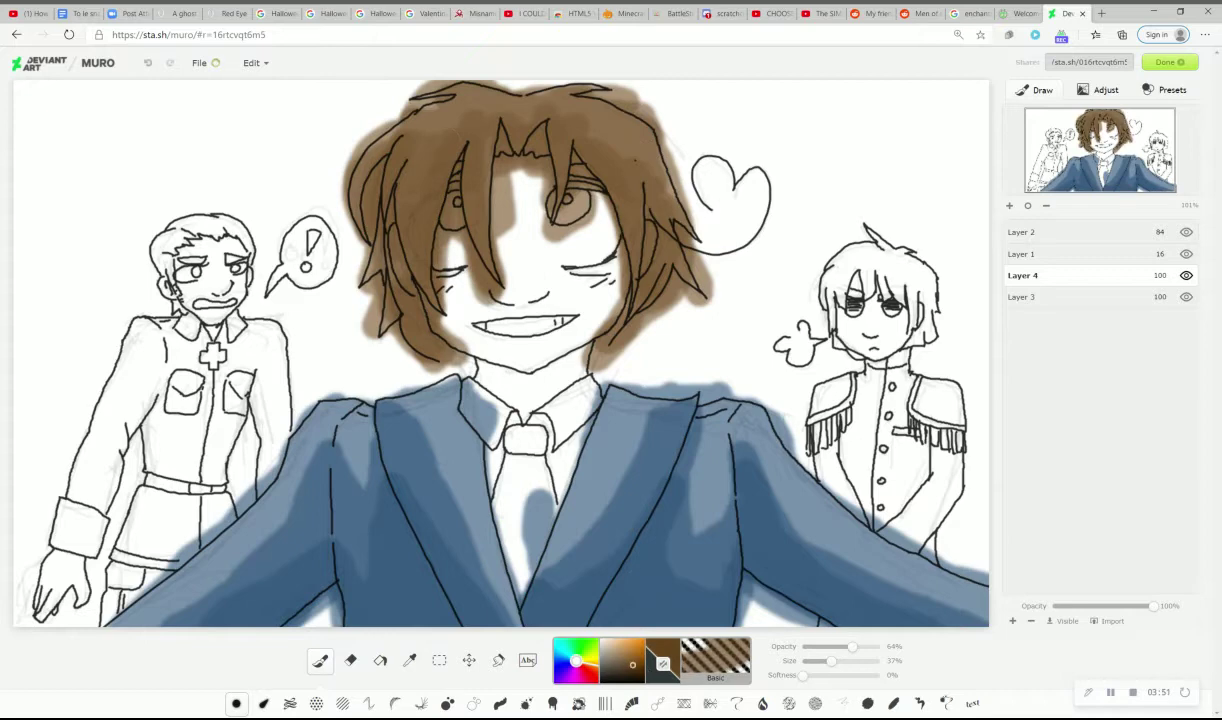
{"action": "left_click_drag", "start_coordinate": [460, 137], "coordinate": [425, 286]}
{"action": "mouse_move", "coordinate": [388, 207]}
{"action": "left_mouse_down"}
{"action": "mouse_move", "coordinate": [386, 268]}
{"action": "mouse_move", "coordinate": [440, 354]}
{"action": "left_mouse_up"}
{"action": "mouse_move", "coordinate": [463, 131]}
{"action": "left_mouse_down"}
{"action": "mouse_move", "coordinate": [481, 157]}
{"action": "mouse_move", "coordinate": [488, 257]}
{"action": "left_mouse_up"}
{"action": "mouse_move", "coordinate": [508, 128]}
{"action": "left_mouse_down"}
{"action": "mouse_move", "coordinate": [538, 142]}
{"action": "mouse_move", "coordinate": [564, 187]}
{"action": "mouse_move", "coordinate": [540, 184]}
{"action": "left_mouse_up"}
{"action": "mouse_move", "coordinate": [548, 135]}
{"action": "left_mouse_down"}
{"action": "mouse_move", "coordinate": [602, 230]}
{"action": "mouse_move", "coordinate": [610, 322]}
{"action": "left_mouse_up"}
{"action": "left_click_drag", "start_coordinate": [398, 152], "coordinate": [379, 240]}
{"action": "left_click_drag", "start_coordinate": [437, 188], "coordinate": [450, 207]}
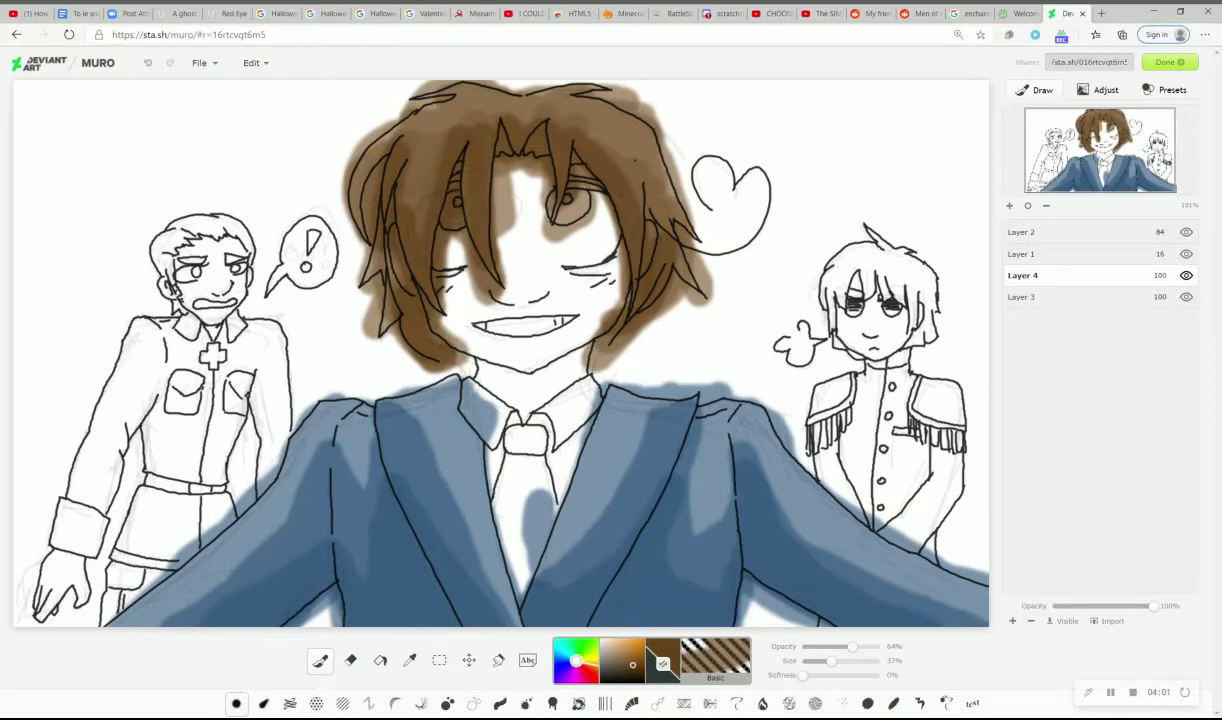
Darken the iris of the central character's right-hand eye with deep brown and shade the hair strands beside it
{"action": "mouse_move", "coordinate": [569, 200]}
{"action": "left_mouse_down"}
{"action": "mouse_move", "coordinate": [568, 213]}
{"action": "mouse_move", "coordinate": [577, 199]}
{"action": "mouse_move", "coordinate": [560, 204]}
{"action": "left_mouse_up"}
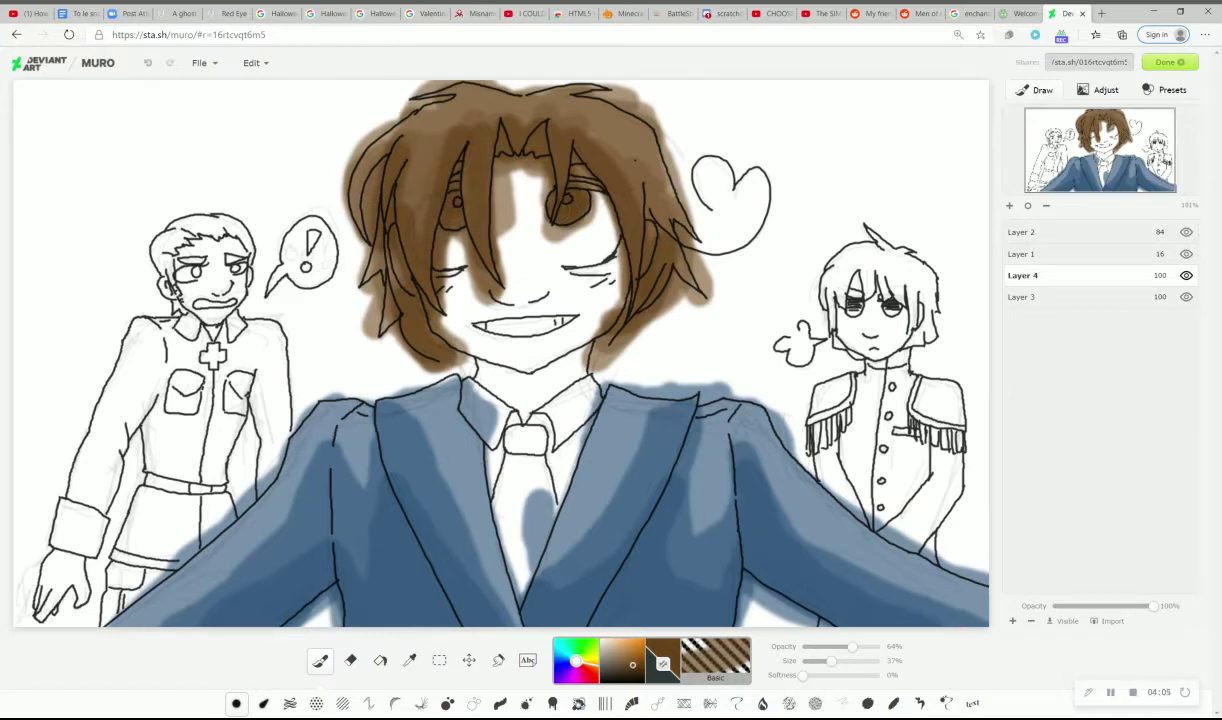
{"action": "left_click_drag", "start_coordinate": [598, 154], "coordinate": [616, 180]}
{"action": "left_click_drag", "start_coordinate": [608, 176], "coordinate": [634, 220]}
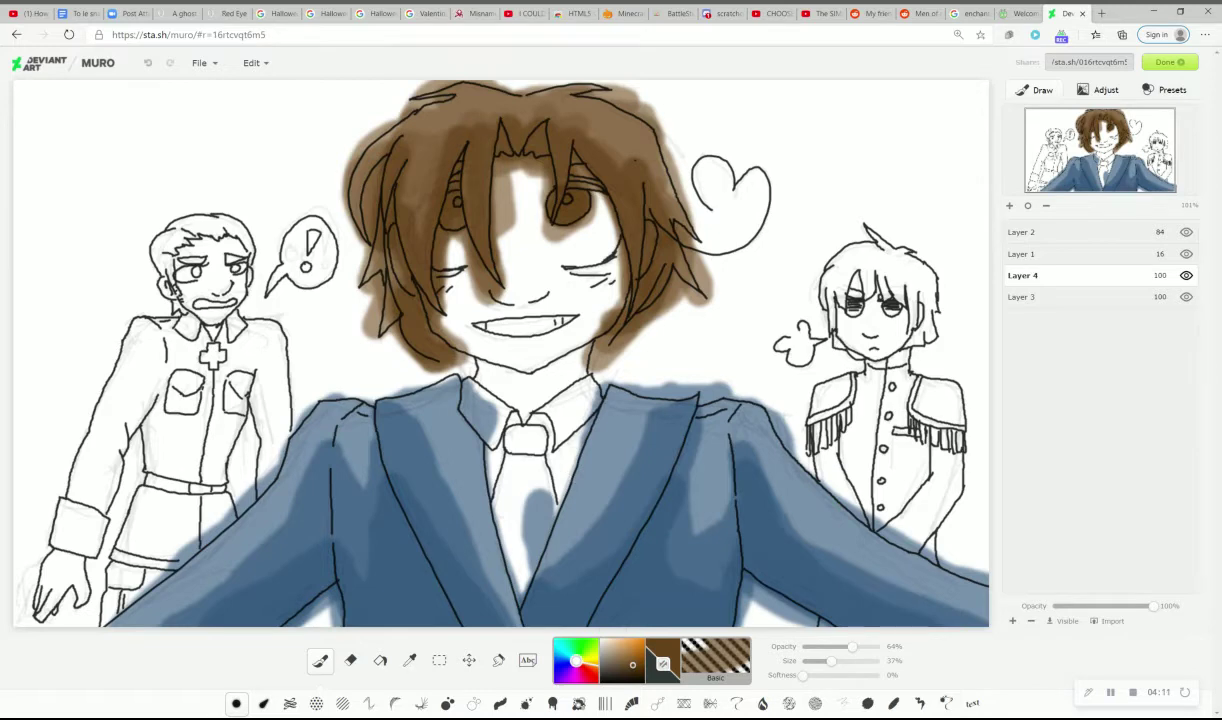
Choose a lighter brown and paint the skin of the central character's face and neck, leaving the eyes and teeth white
{"action": "left_click", "coordinate": [624, 656]}
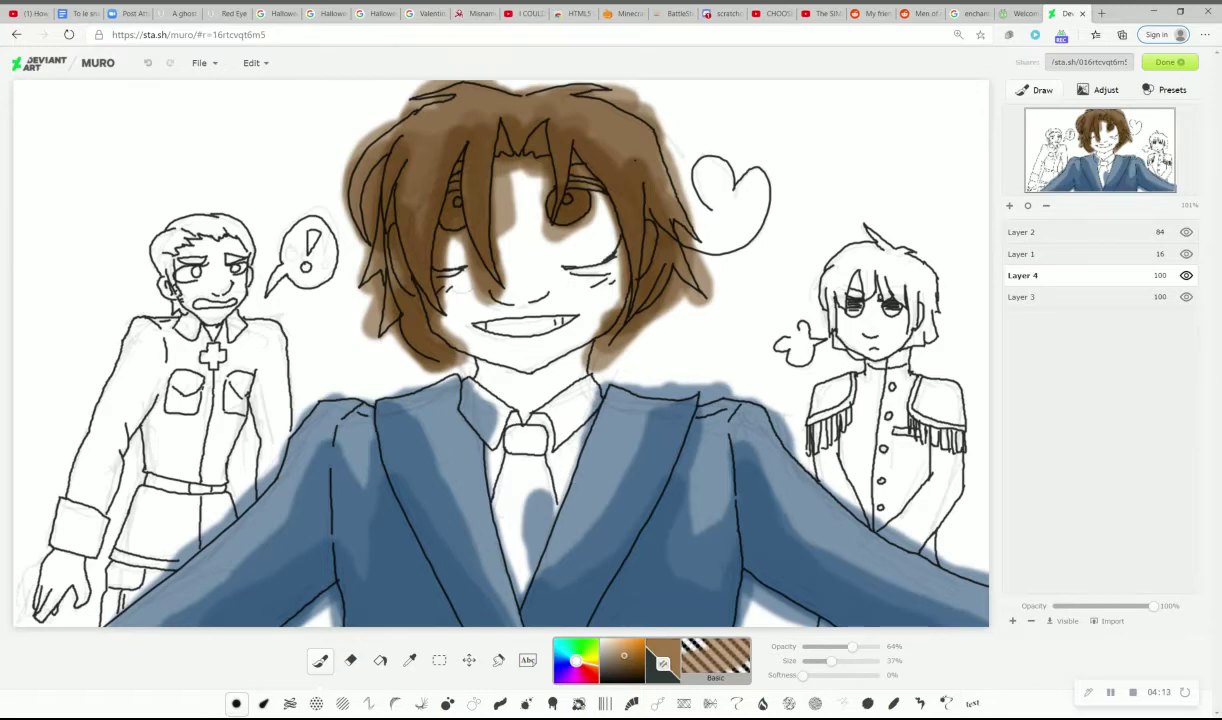
{"action": "mouse_move", "coordinate": [438, 254]}
{"action": "left_mouse_down"}
{"action": "mouse_move", "coordinate": [435, 318]}
{"action": "mouse_move", "coordinate": [485, 338]}
{"action": "mouse_move", "coordinate": [540, 338]}
{"action": "mouse_move", "coordinate": [570, 306]}
{"action": "mouse_move", "coordinate": [452, 350]}
{"action": "mouse_move", "coordinate": [505, 390]}
{"action": "mouse_move", "coordinate": [490, 396]}
{"action": "mouse_move", "coordinate": [560, 340]}
{"action": "mouse_move", "coordinate": [500, 360]}
{"action": "mouse_move", "coordinate": [456, 316]}
{"action": "mouse_move", "coordinate": [512, 326]}
{"action": "mouse_move", "coordinate": [564, 308]}
{"action": "mouse_move", "coordinate": [565, 280]}
{"action": "mouse_move", "coordinate": [545, 300]}
{"action": "mouse_move", "coordinate": [452, 295]}
{"action": "mouse_move", "coordinate": [556, 312]}
{"action": "left_mouse_up"}
{"action": "mouse_move", "coordinate": [508, 270]}
{"action": "left_mouse_down"}
{"action": "mouse_move", "coordinate": [492, 250]}
{"action": "mouse_move", "coordinate": [500, 165]}
{"action": "mouse_move", "coordinate": [535, 265]}
{"action": "mouse_move", "coordinate": [565, 265]}
{"action": "mouse_move", "coordinate": [552, 256]}
{"action": "mouse_move", "coordinate": [585, 250]}
{"action": "mouse_move", "coordinate": [585, 238]}
{"action": "left_mouse_up"}
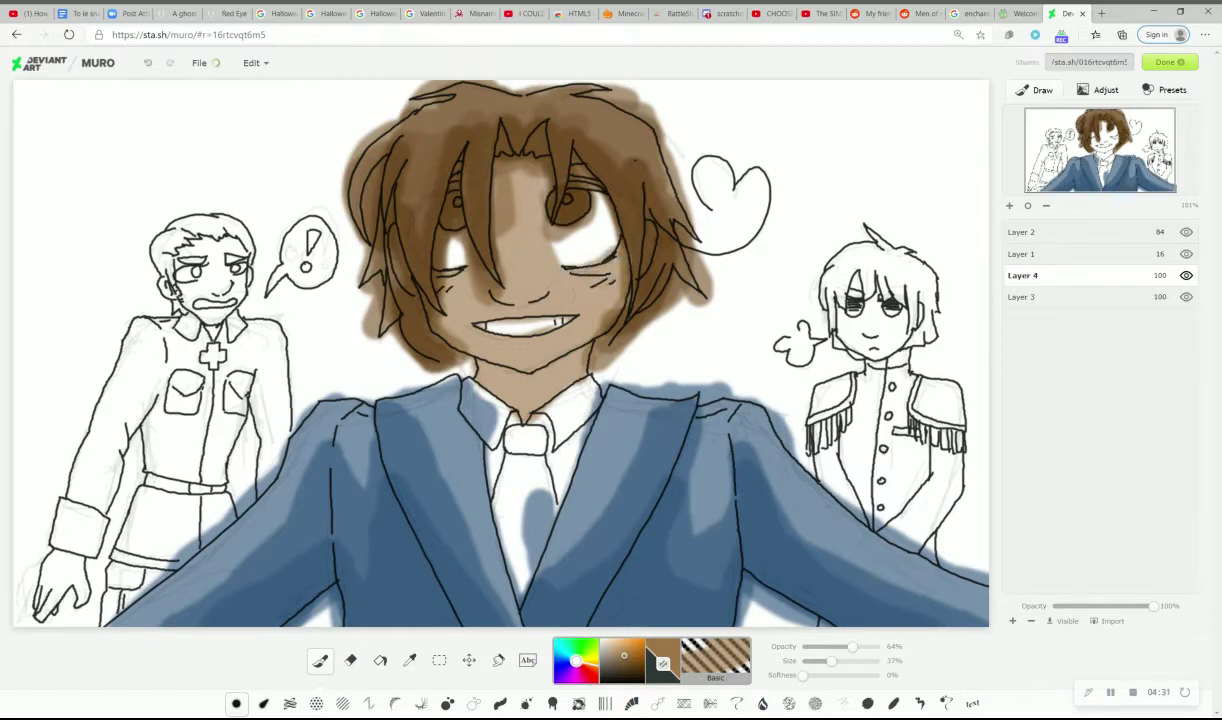
Layer skin shading around the nose and under the right-hand eye with the same brown, undoing the unwanted strokes
{"action": "left_click_drag", "start_coordinate": [545, 285], "coordinate": [455, 295]}
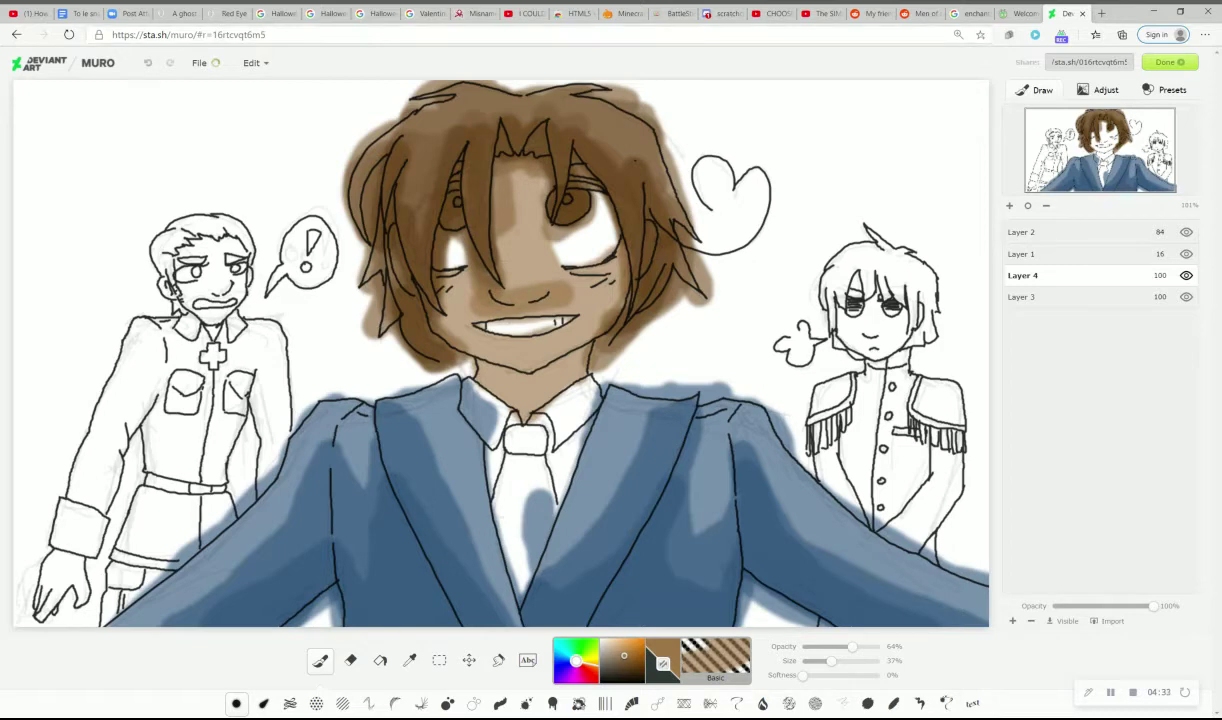
{"action": "left_click", "coordinate": [148, 63]}
{"action": "left_click_drag", "start_coordinate": [579, 272], "coordinate": [569, 275]}
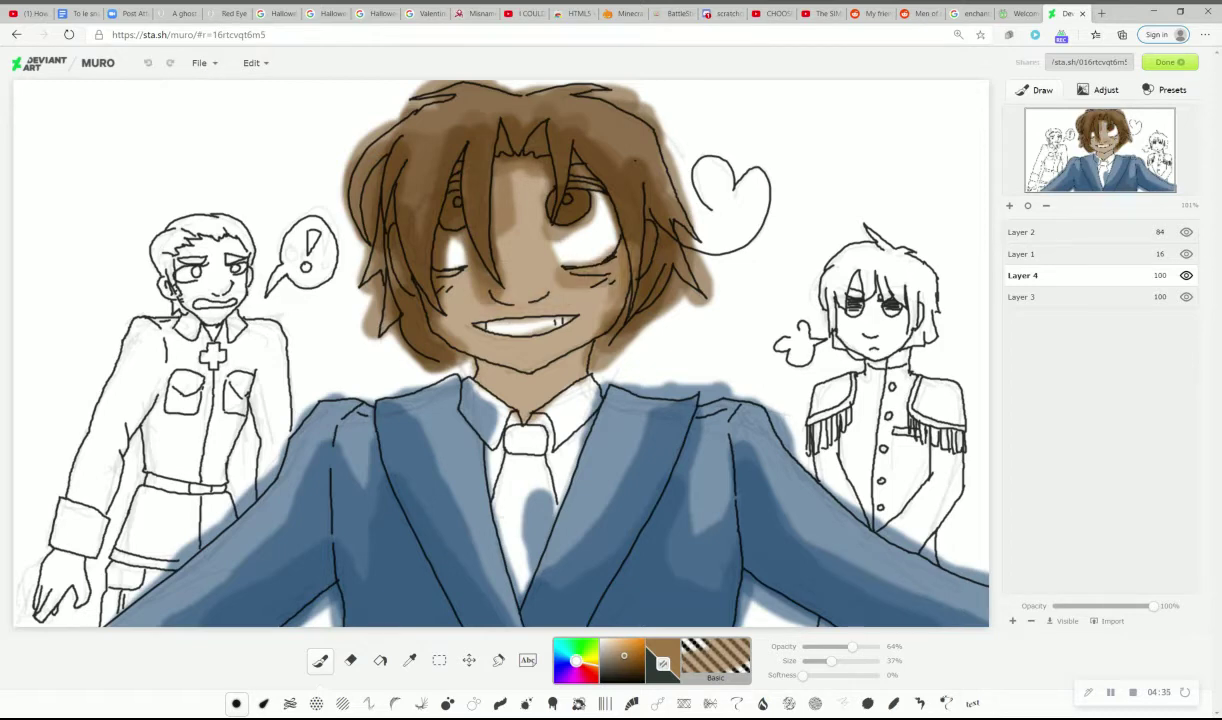
{"action": "left_click", "coordinate": [147, 63]}
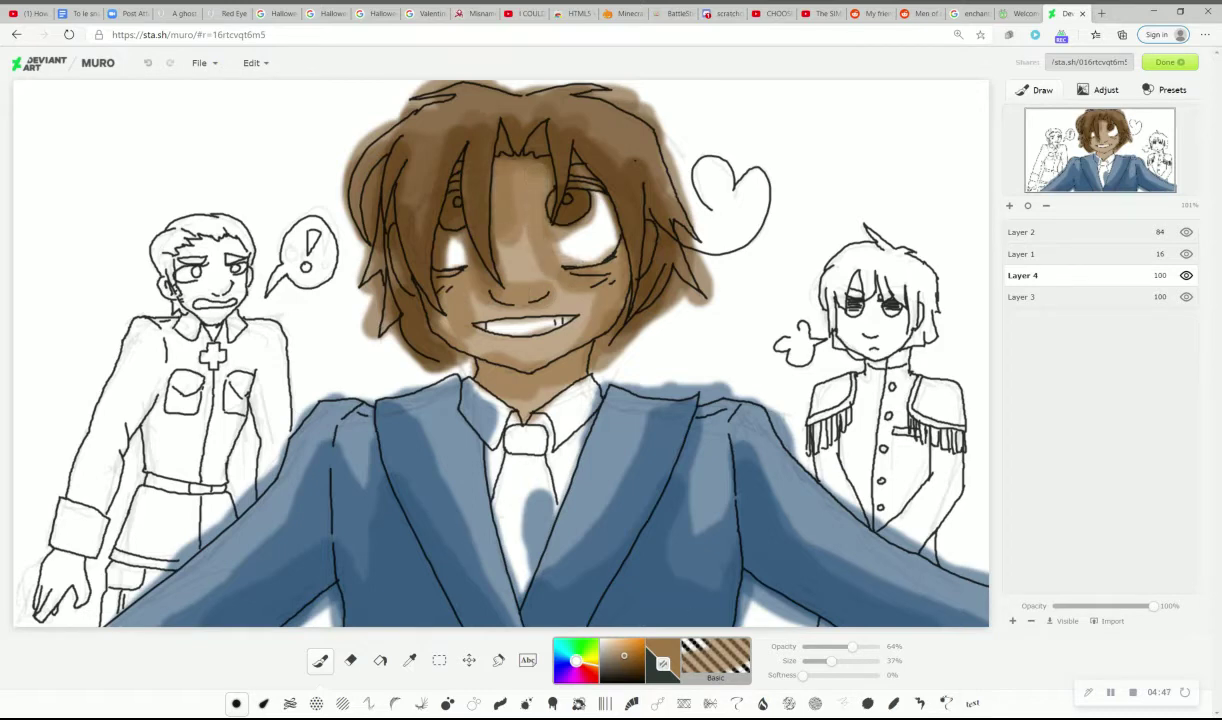
Erase brown from the white of the right-hand eye, reducing the eraser to 13% size and 75% opacity, and undo stray strokes
{"action": "left_click", "coordinate": [350, 660]}
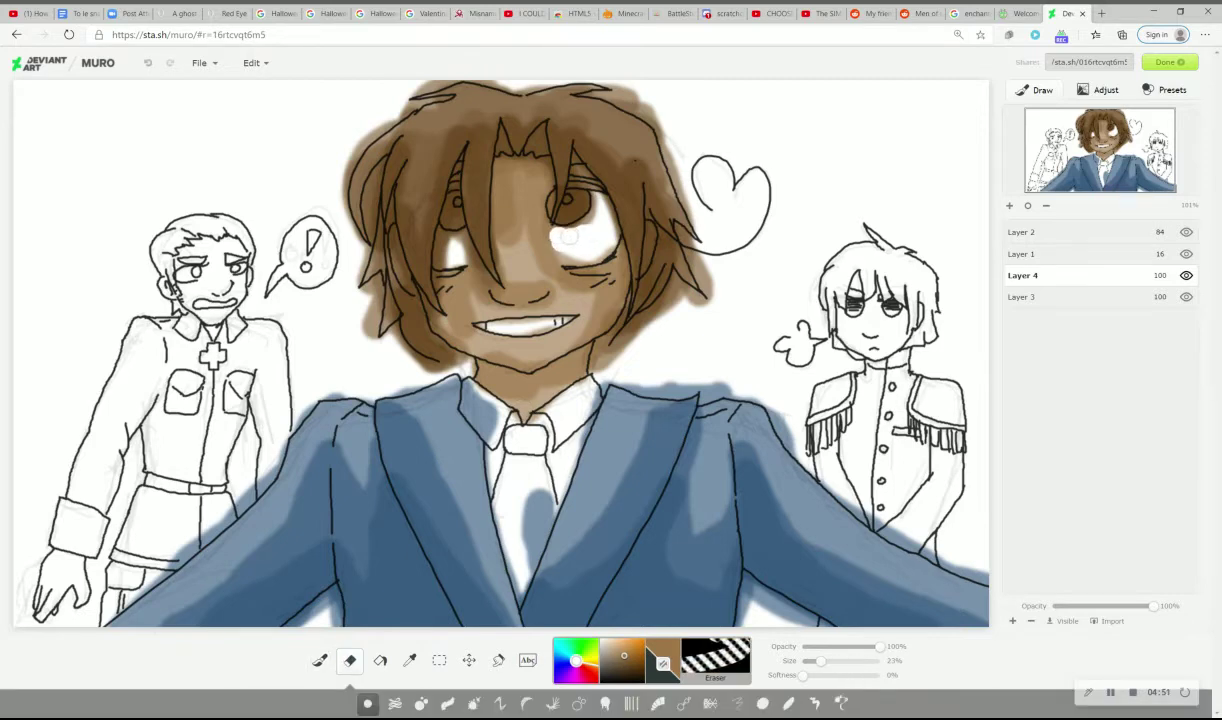
{"action": "mouse_move", "coordinate": [560, 238]}
{"action": "left_mouse_down"}
{"action": "mouse_move", "coordinate": [581, 233]}
{"action": "mouse_move", "coordinate": [552, 220]}
{"action": "mouse_move", "coordinate": [563, 255]}
{"action": "mouse_move", "coordinate": [603, 247]}
{"action": "left_mouse_up"}
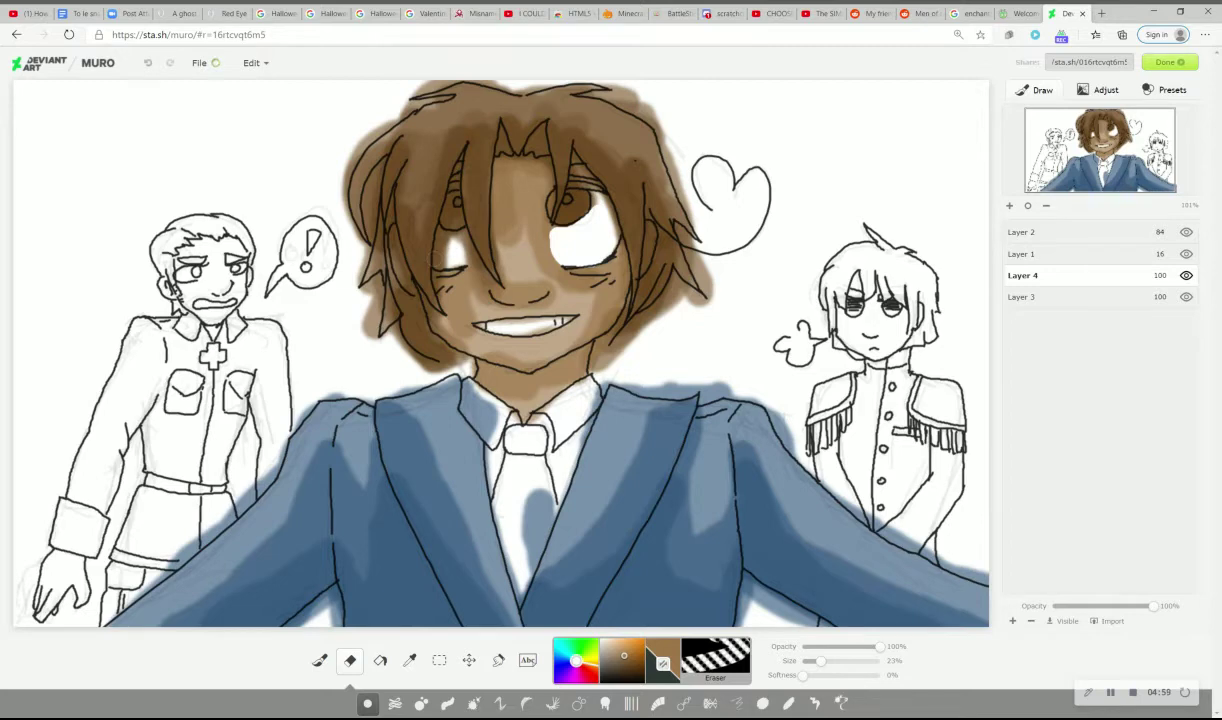
{"action": "left_click_drag", "start_coordinate": [819, 661], "coordinate": [811, 661]}
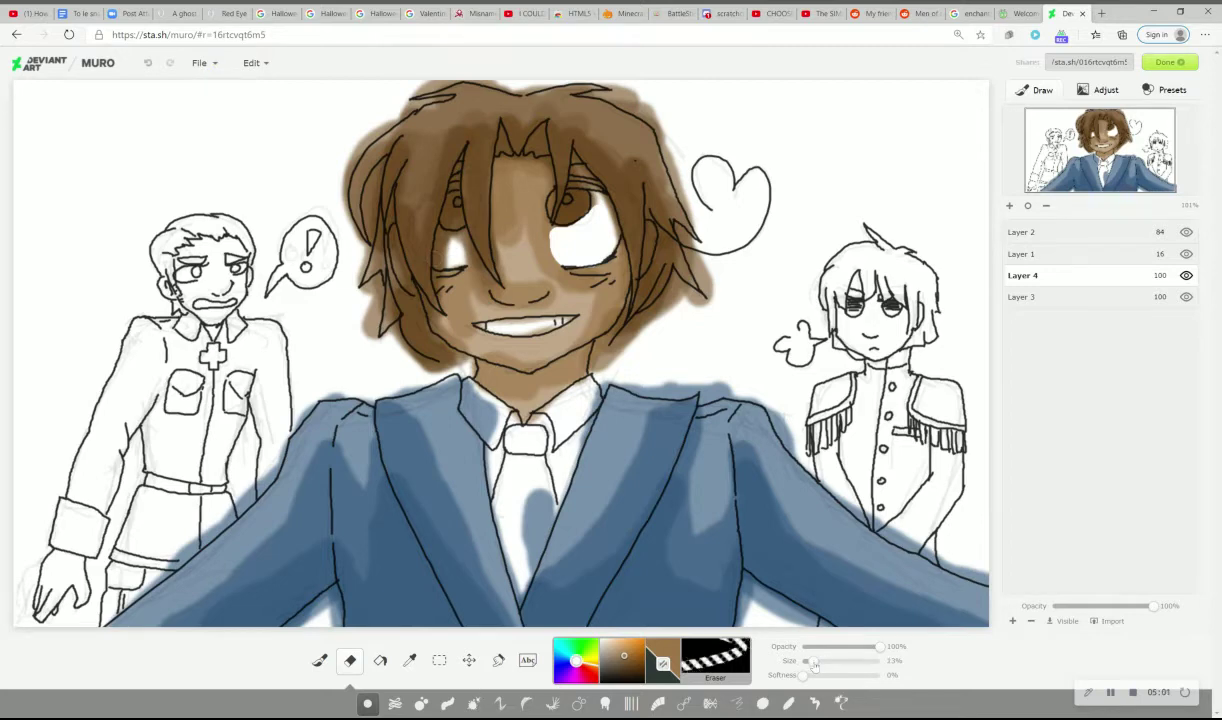
{"action": "left_click", "coordinate": [862, 647]}
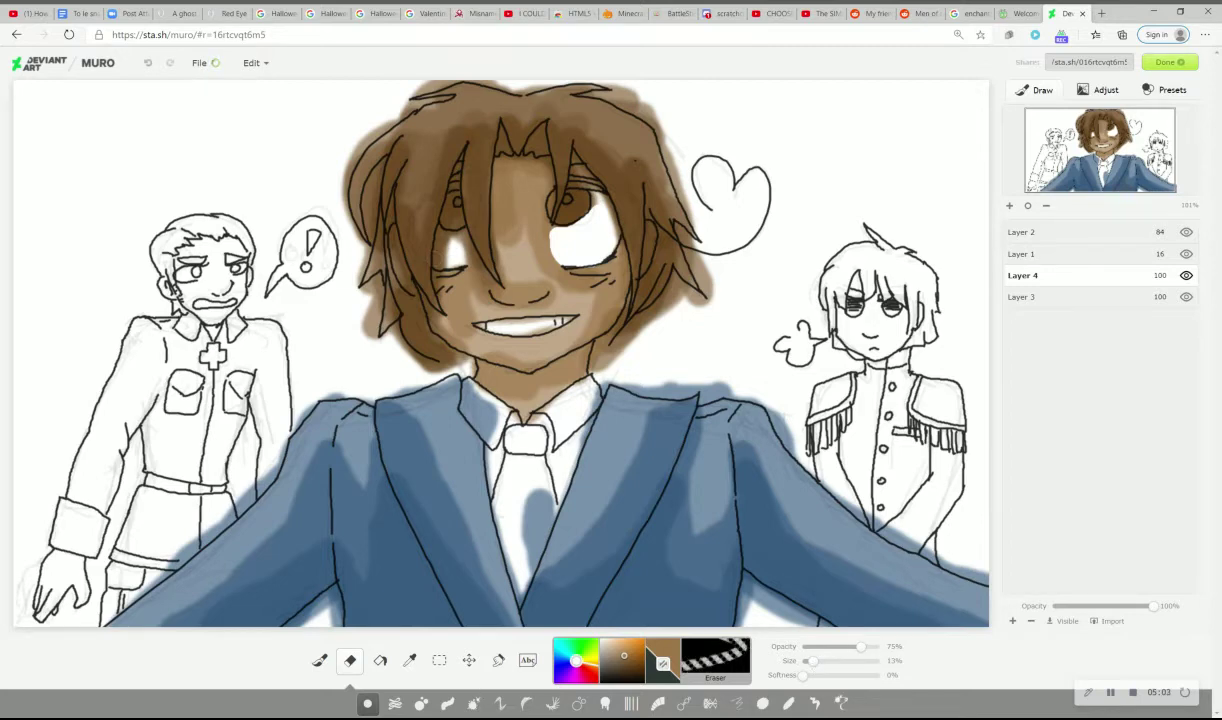
{"action": "mouse_move", "coordinate": [595, 204]}
{"action": "left_mouse_down"}
{"action": "mouse_move", "coordinate": [526, 217]}
{"action": "mouse_move", "coordinate": [532, 243]}
{"action": "left_mouse_up"}
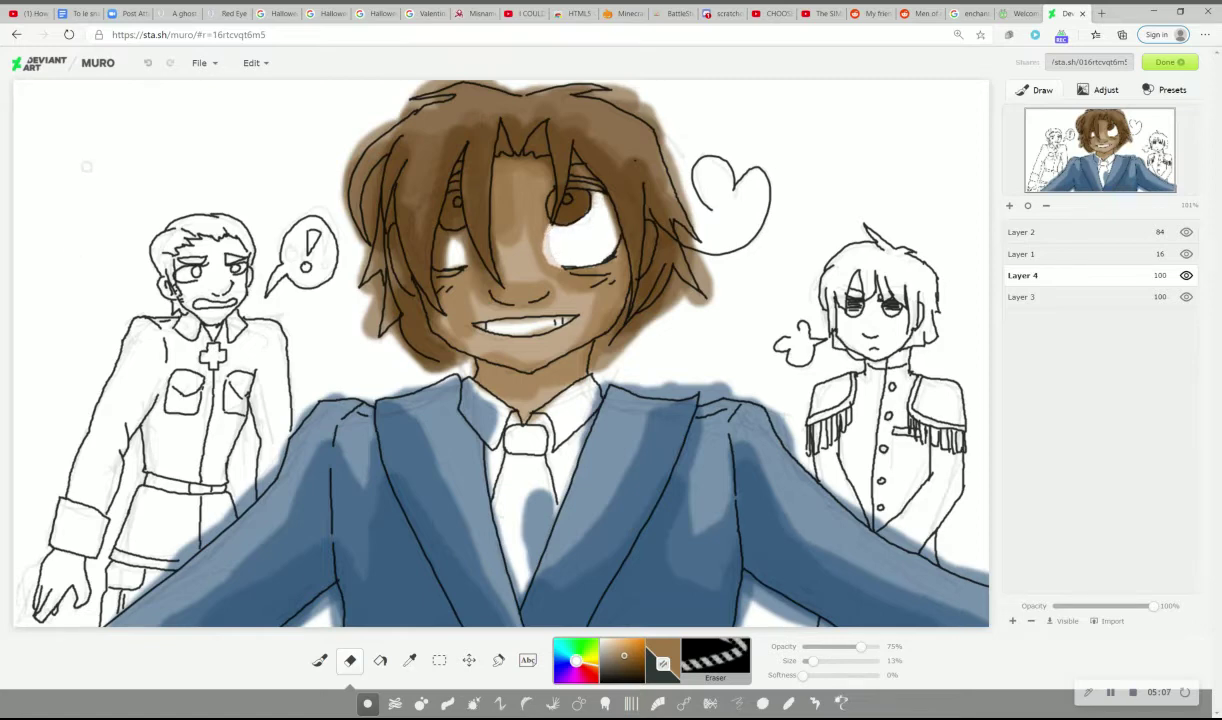
{"action": "left_click", "coordinate": [147, 63]}
{"action": "mouse_move", "coordinate": [524, 213]}
{"action": "left_mouse_down"}
{"action": "mouse_move", "coordinate": [561, 262]}
{"action": "mouse_move", "coordinate": [547, 229]}
{"action": "left_mouse_up"}
{"action": "left_click", "coordinate": [150, 64]}
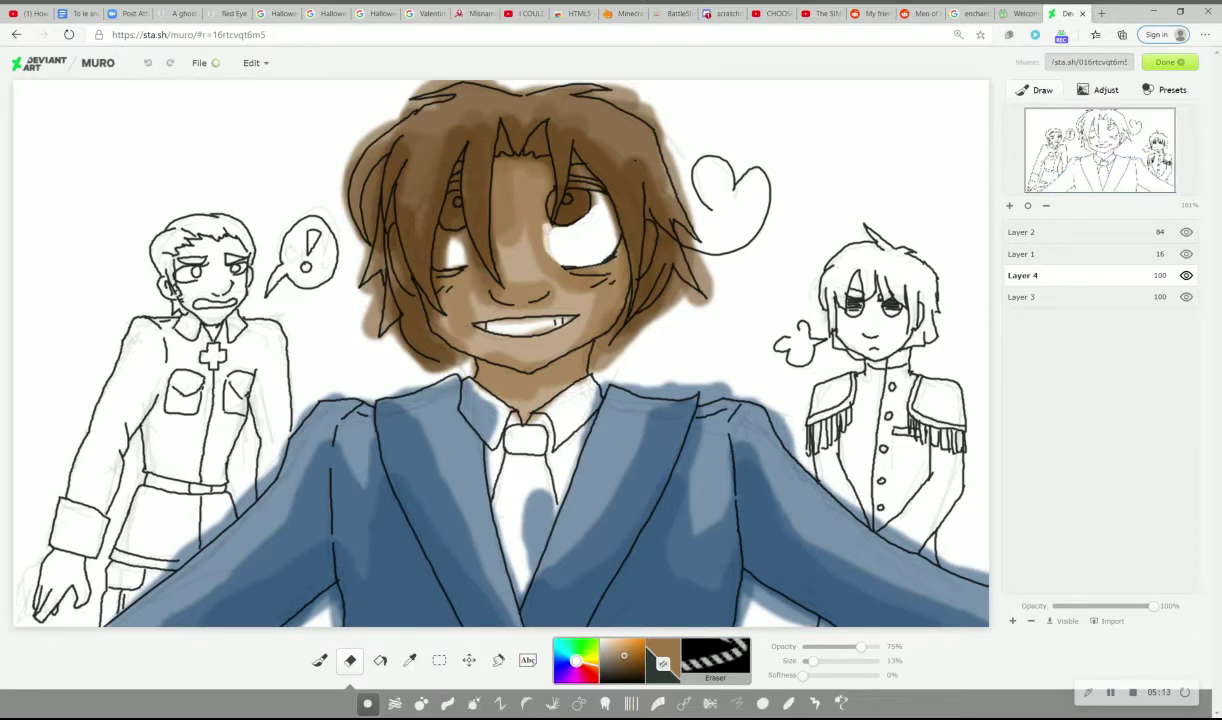
{"action": "key", "text": "ctrl+z"}
Clean the outer edge of the right-hand eye and erase the brown from the white of the left-hand eye
{"action": "left_click_drag", "start_coordinate": [609, 207], "coordinate": [614, 228]}
{"action": "left_click_drag", "start_coordinate": [440, 265], "coordinate": [444, 240]}
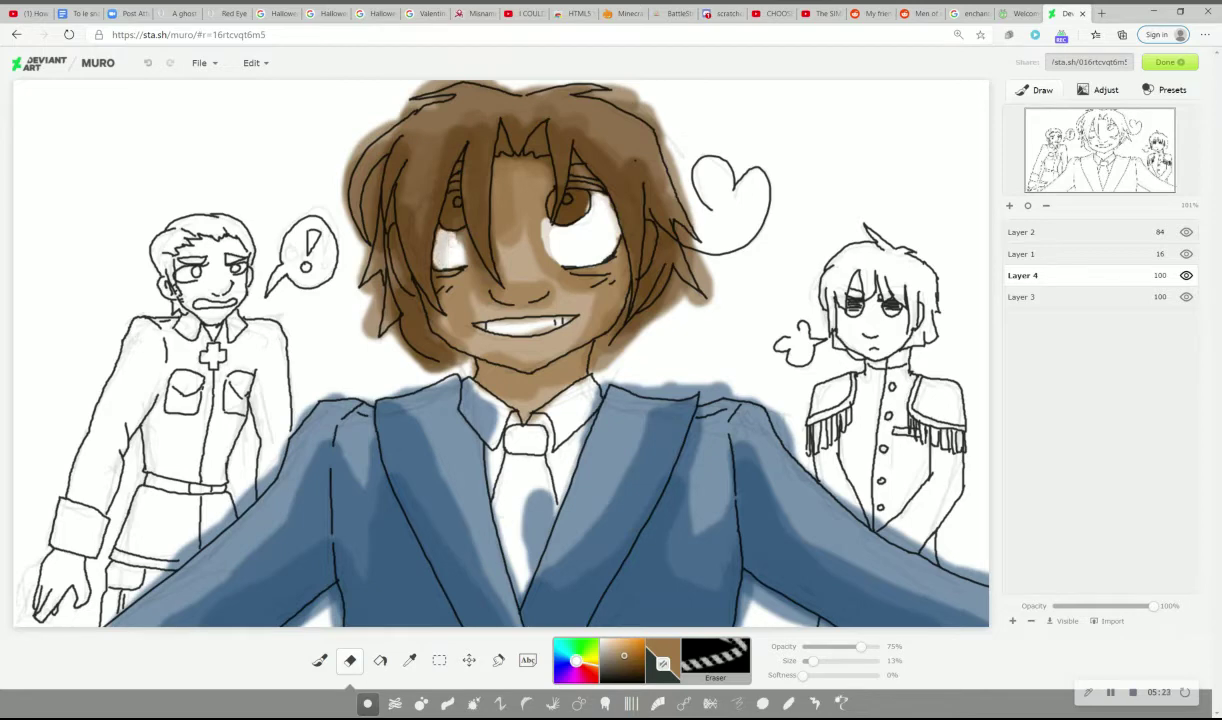
{"action": "mouse_move", "coordinate": [442, 231]}
{"action": "left_mouse_down"}
{"action": "mouse_move", "coordinate": [460, 238]}
{"action": "mouse_move", "coordinate": [441, 242]}
{"action": "mouse_move", "coordinate": [449, 248]}
{"action": "mouse_move", "coordinate": [448, 228]}
{"action": "mouse_move", "coordinate": [434, 236]}
{"action": "mouse_move", "coordinate": [445, 232]}
{"action": "mouse_move", "coordinate": [442, 252]}
{"action": "mouse_move", "coordinate": [422, 249]}
{"action": "left_mouse_up"}
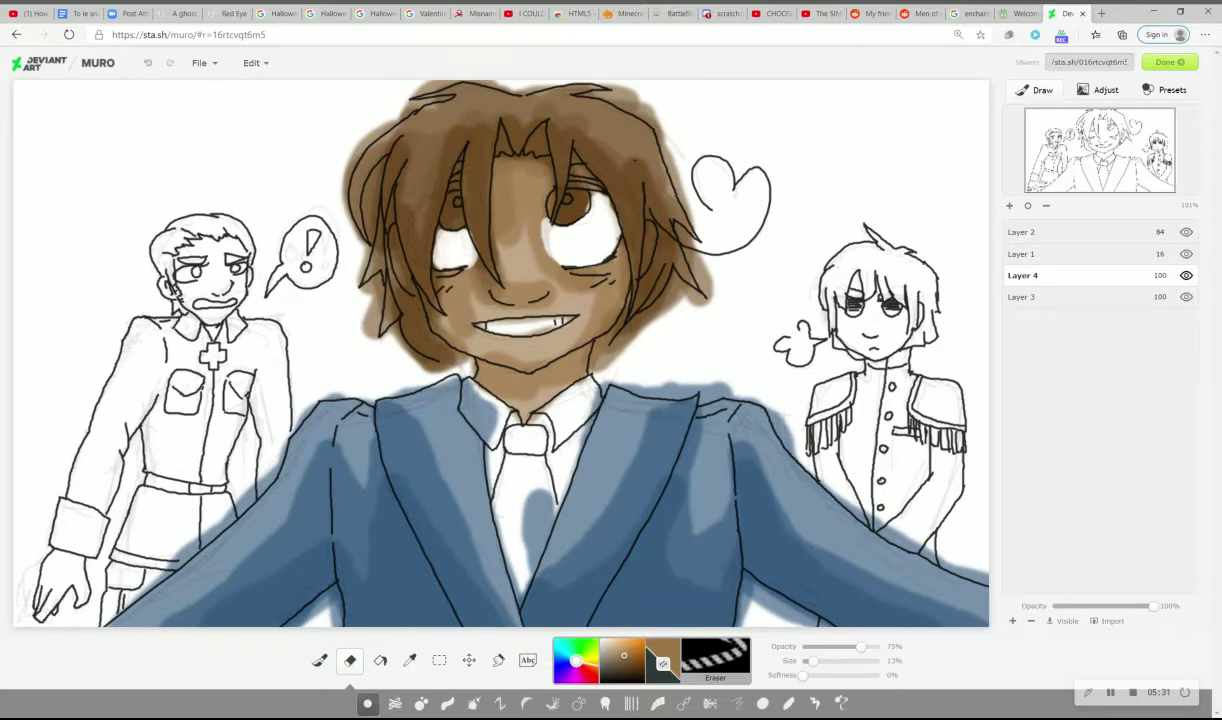
Shade the whites of both eyes with a pale greyish beige, using the Basic brush at 19% size
{"action": "left_click", "coordinate": [320, 660]}
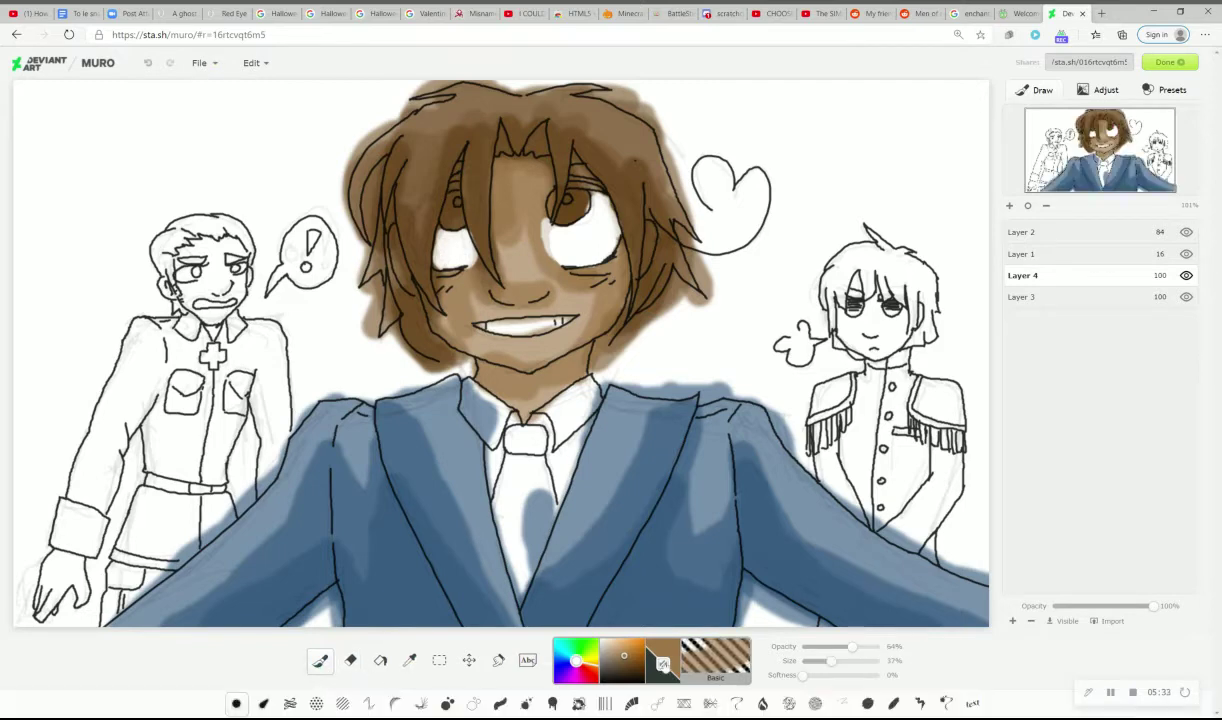
{"action": "left_click_drag", "start_coordinate": [624, 656], "coordinate": [606, 652]}
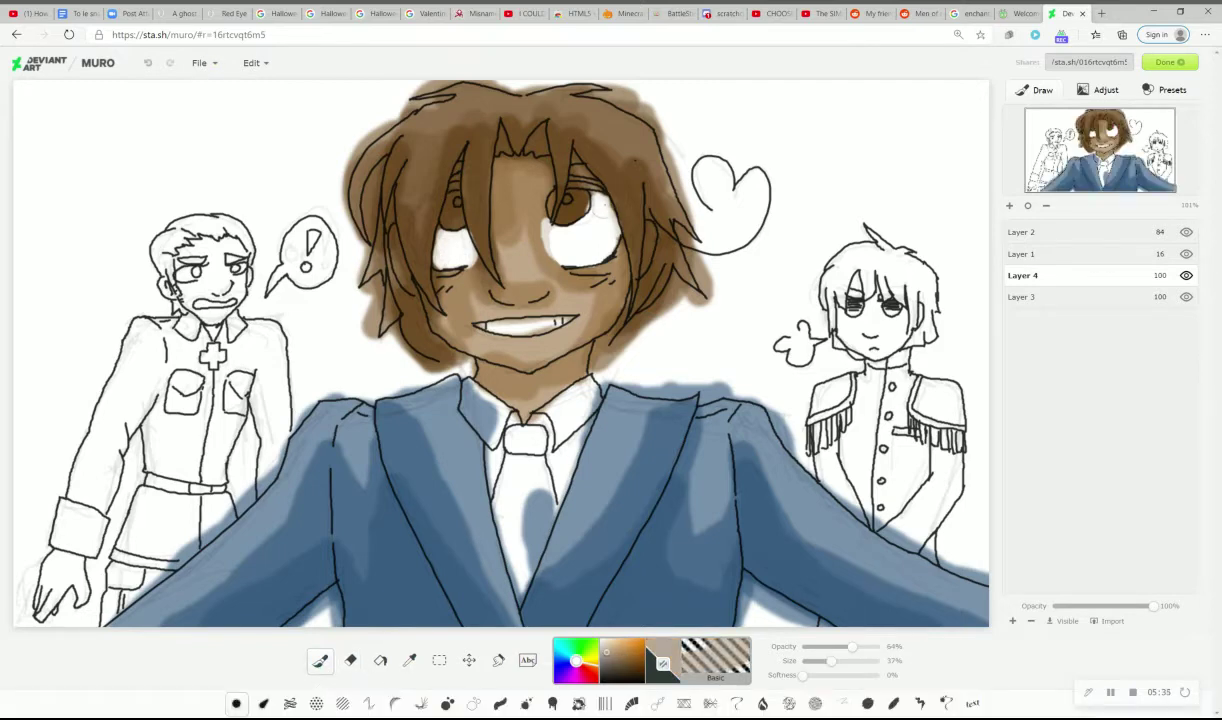
{"action": "left_click_drag", "start_coordinate": [581, 195], "coordinate": [578, 213]}
{"action": "left_click", "coordinate": [148, 62]}
{"action": "left_click_drag", "start_coordinate": [829, 657], "coordinate": [818, 661]}
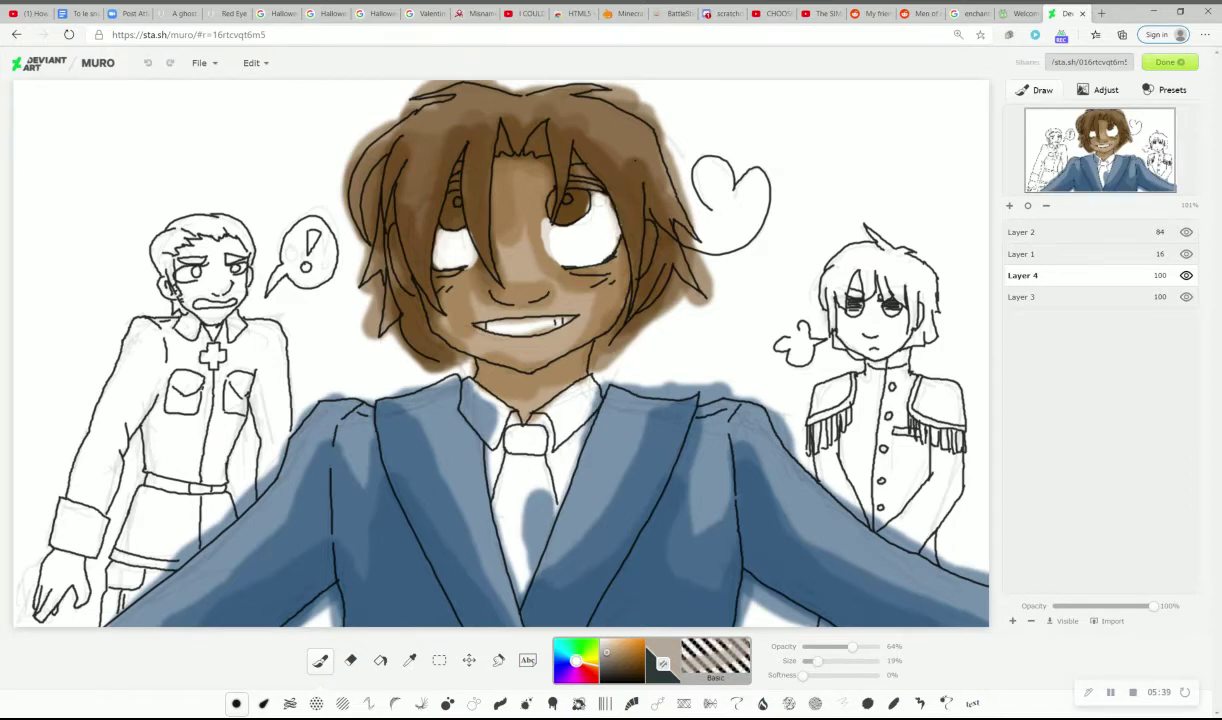
{"action": "mouse_move", "coordinate": [596, 199]}
{"action": "left_mouse_down"}
{"action": "mouse_move", "coordinate": [599, 210]}
{"action": "mouse_move", "coordinate": [565, 210]}
{"action": "mouse_move", "coordinate": [586, 232]}
{"action": "mouse_move", "coordinate": [568, 248]}
{"action": "mouse_move", "coordinate": [536, 248]}
{"action": "left_mouse_up"}
{"action": "mouse_move", "coordinate": [449, 230]}
{"action": "left_mouse_down"}
{"action": "mouse_move", "coordinate": [427, 228]}
{"action": "mouse_move", "coordinate": [431, 254]}
{"action": "left_mouse_up"}
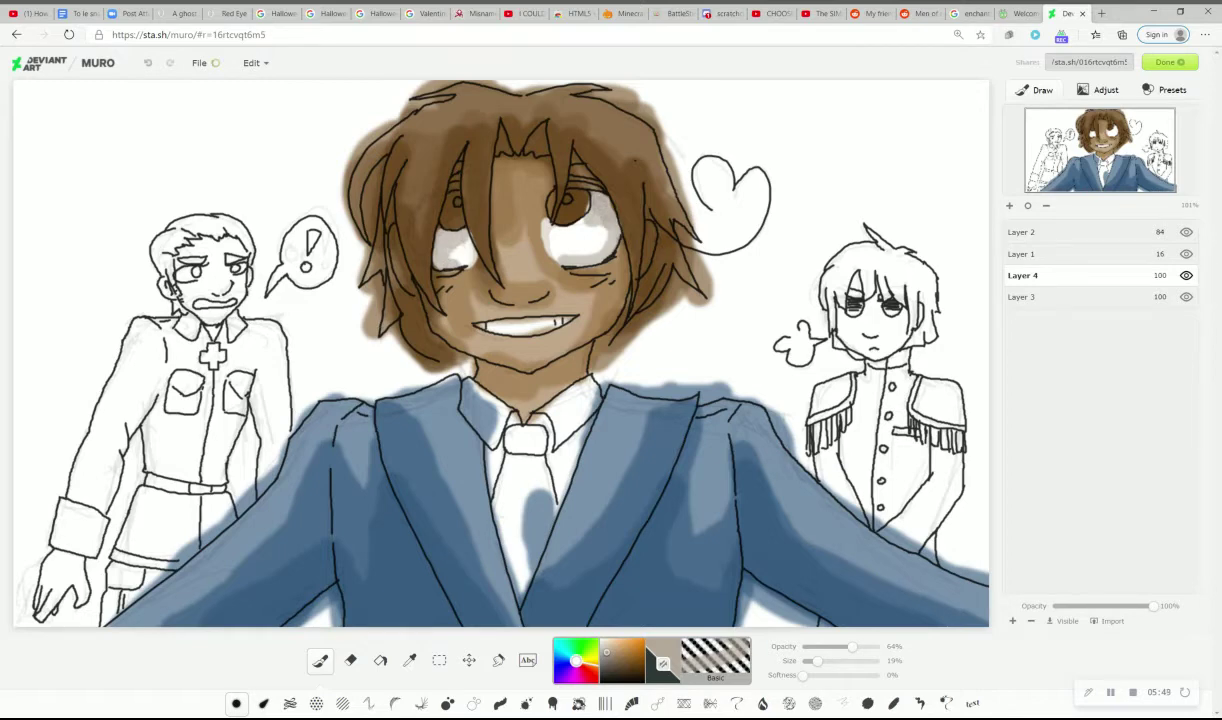
{"action": "left_click_drag", "start_coordinate": [432, 226], "coordinate": [452, 237]}
Choose a neutral grey and deepen the shadows in both eye whites, undoing the last stroke in the left-hand eye
{"action": "left_click", "coordinate": [601, 659]}
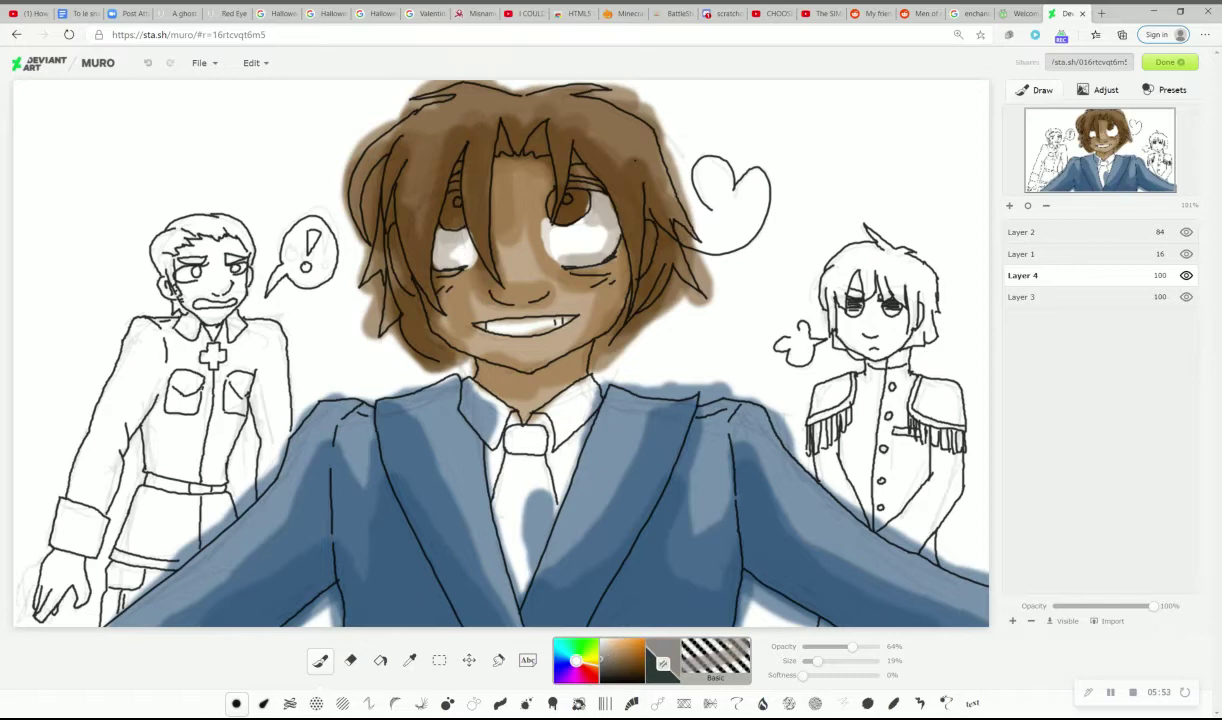
{"action": "left_click_drag", "start_coordinate": [598, 201], "coordinate": [595, 212]}
{"action": "mouse_move", "coordinate": [463, 238]}
{"action": "left_mouse_down"}
{"action": "mouse_move", "coordinate": [422, 229]}
{"action": "mouse_move", "coordinate": [418, 248]}
{"action": "left_mouse_up"}
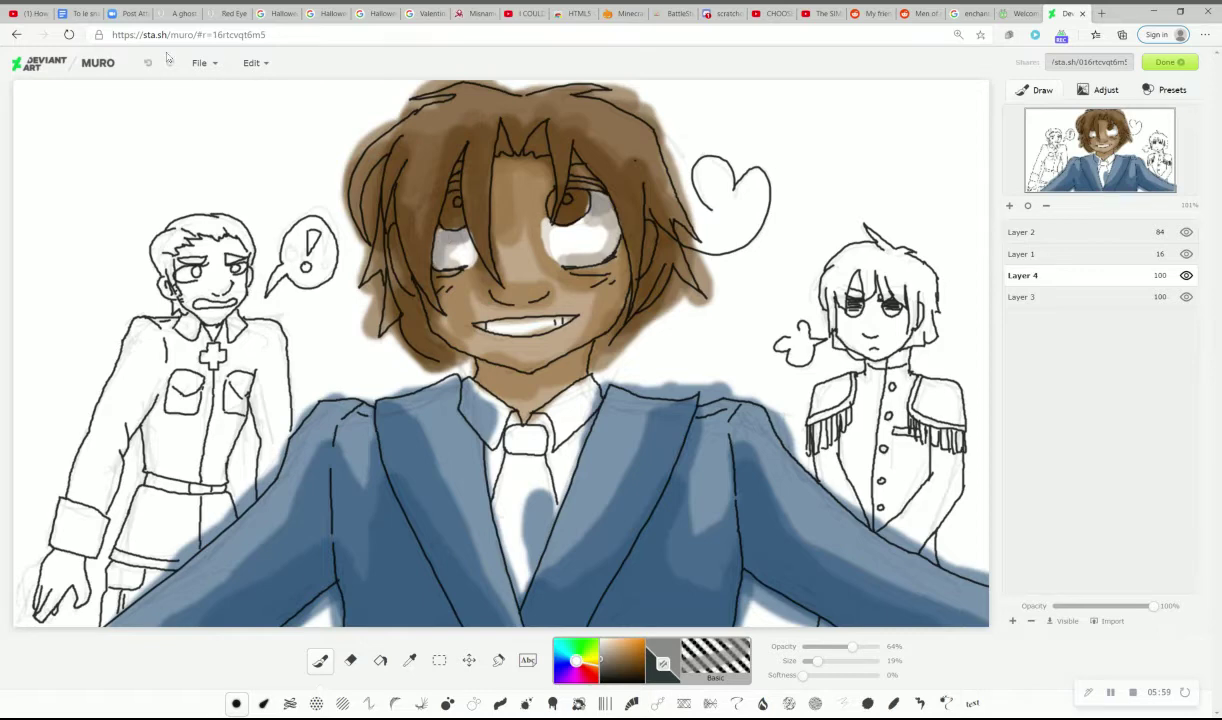
{"action": "left_click", "coordinate": [148, 63]}
Choose a dark brown and rework the shadows along the upper edges of both eye whites, undoing the unwanted strokes
{"action": "left_click", "coordinate": [626, 666]}
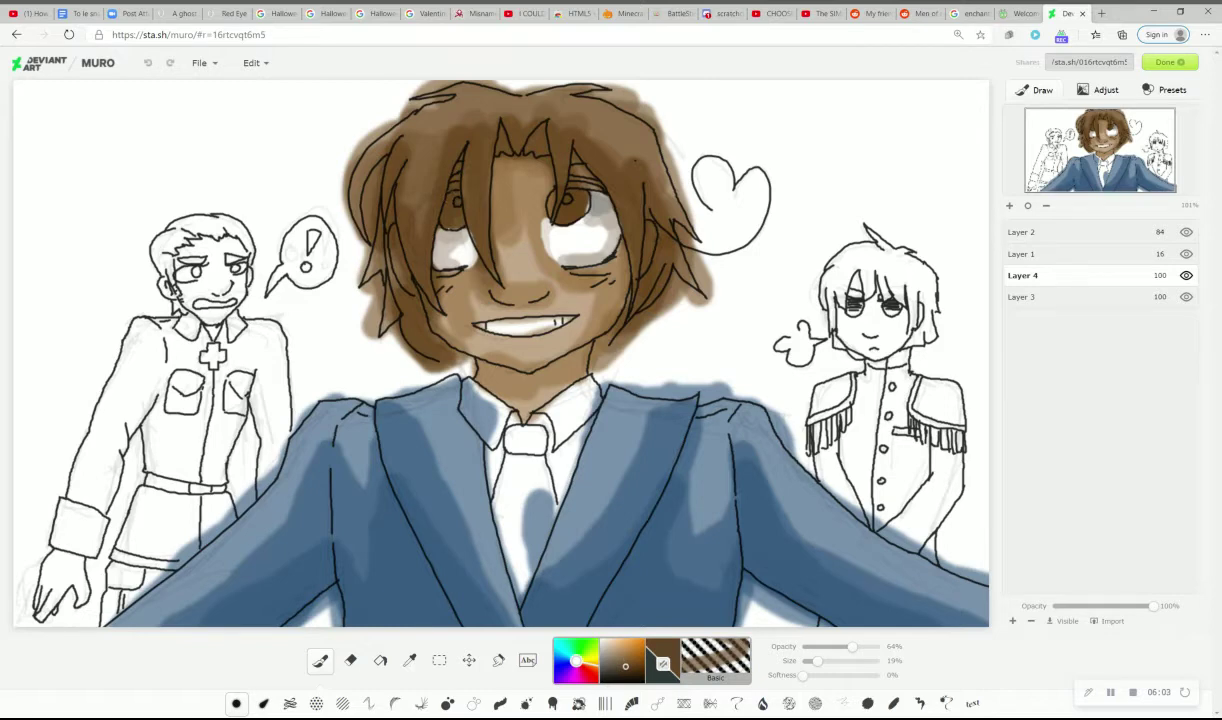
{"action": "mouse_move", "coordinate": [448, 236]}
{"action": "left_mouse_down"}
{"action": "mouse_move", "coordinate": [443, 257]}
{"action": "mouse_move", "coordinate": [442, 228]}
{"action": "left_mouse_up"}
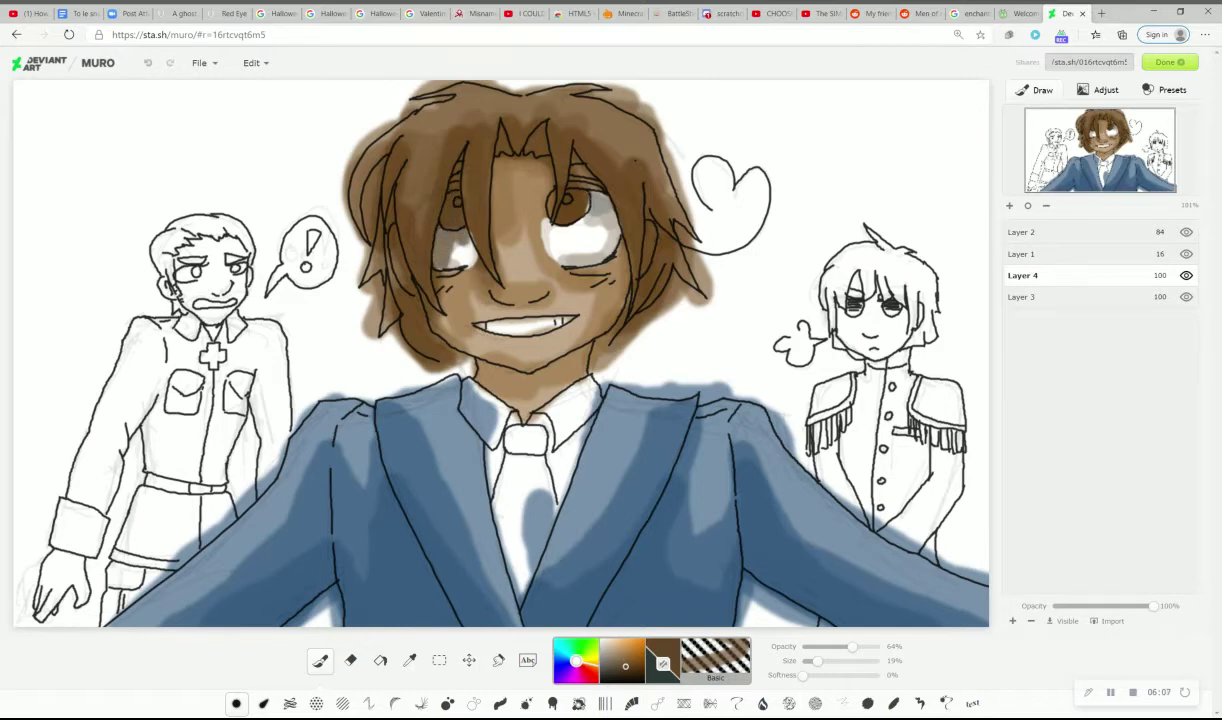
{"action": "mouse_move", "coordinate": [593, 197]}
{"action": "left_mouse_down"}
{"action": "mouse_move", "coordinate": [611, 225]}
{"action": "mouse_move", "coordinate": [602, 256]}
{"action": "mouse_move", "coordinate": [612, 253]}
{"action": "left_mouse_up"}
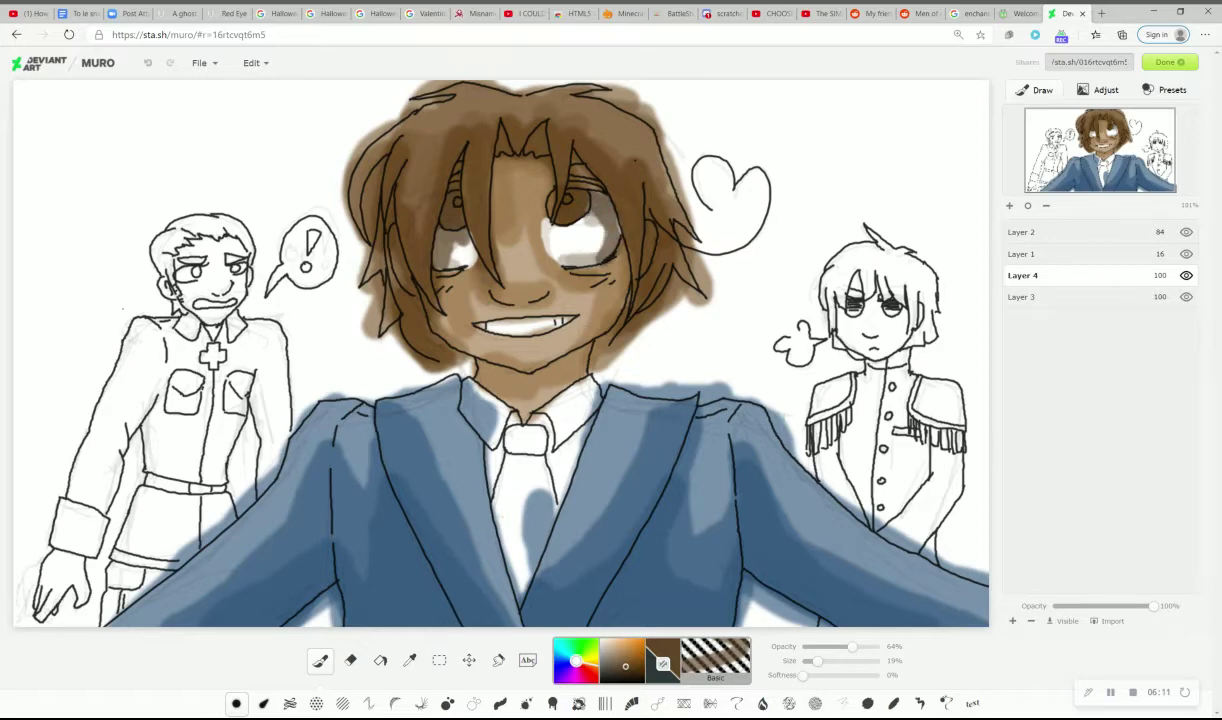
{"action": "left_click", "coordinate": [147, 62]}
{"action": "left_click", "coordinate": [147, 62]}
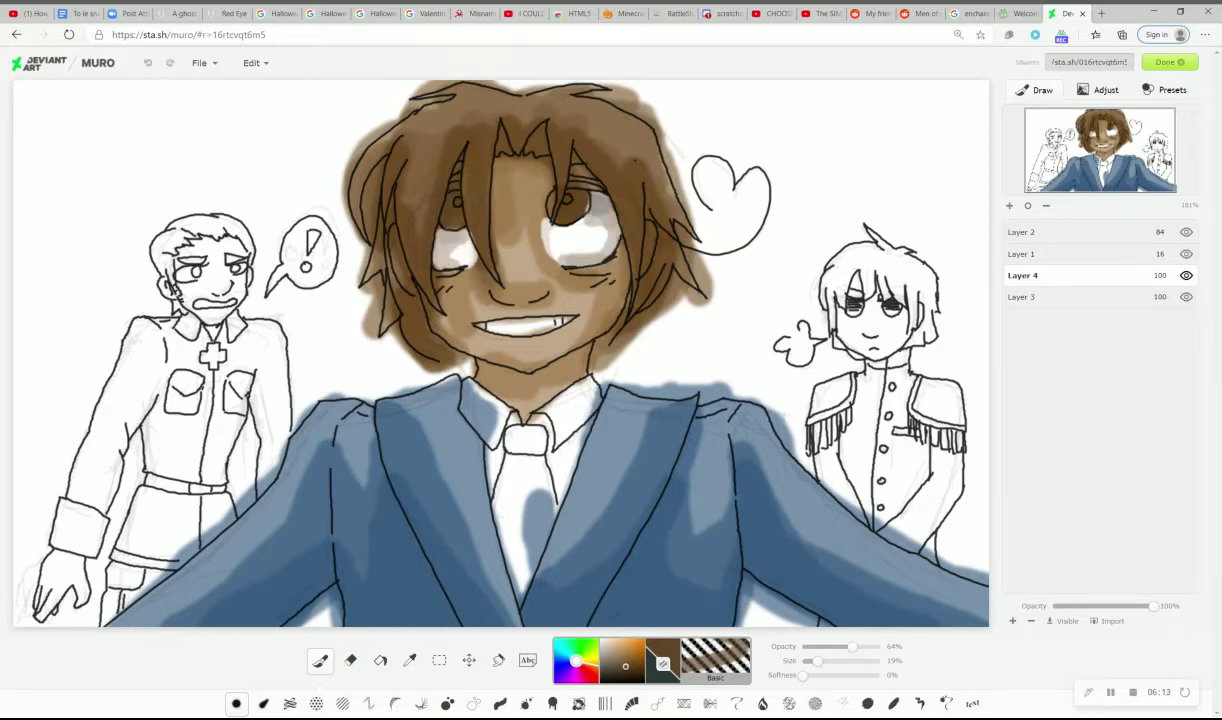
{"action": "mouse_move", "coordinate": [592, 201]}
{"action": "left_mouse_down"}
{"action": "mouse_move", "coordinate": [612, 226]}
{"action": "mouse_move", "coordinate": [605, 254]}
{"action": "left_mouse_up"}
{"action": "left_click_drag", "start_coordinate": [440, 228], "coordinate": [439, 264]}
{"action": "left_click", "coordinate": [148, 64]}
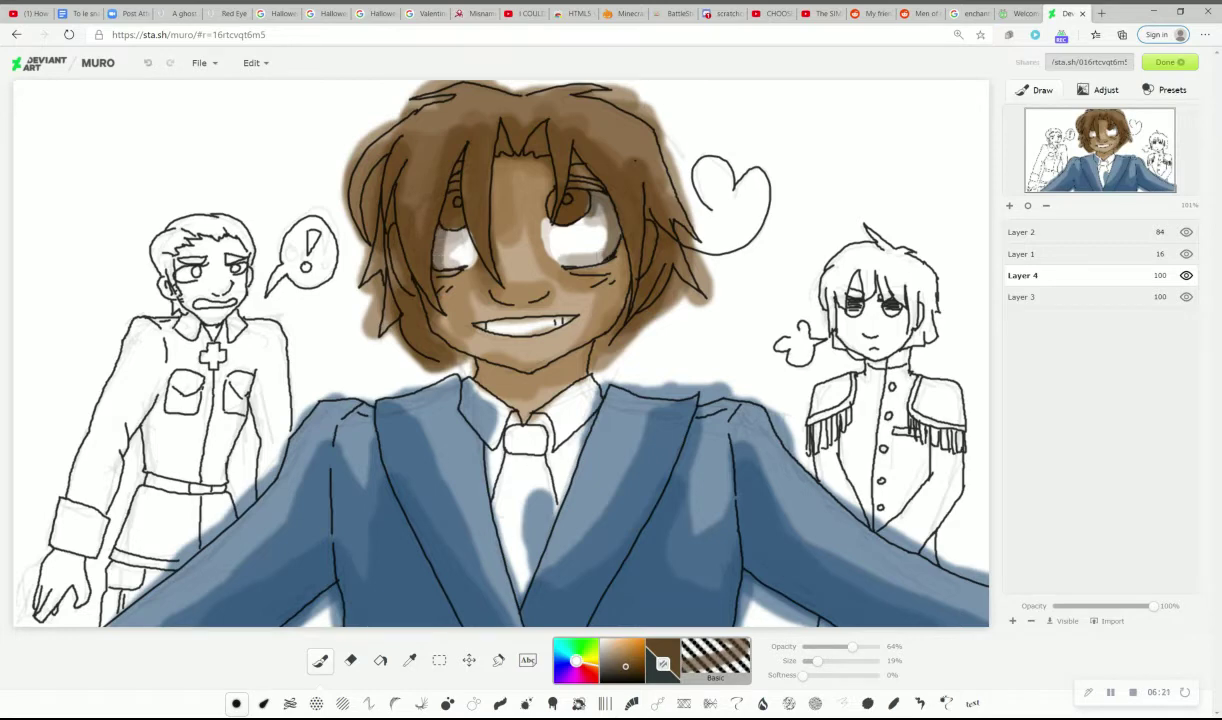
Erase the stray colour from the neckline and the left-hand shirt collar of the central character
{"action": "left_click", "coordinate": [350, 660]}
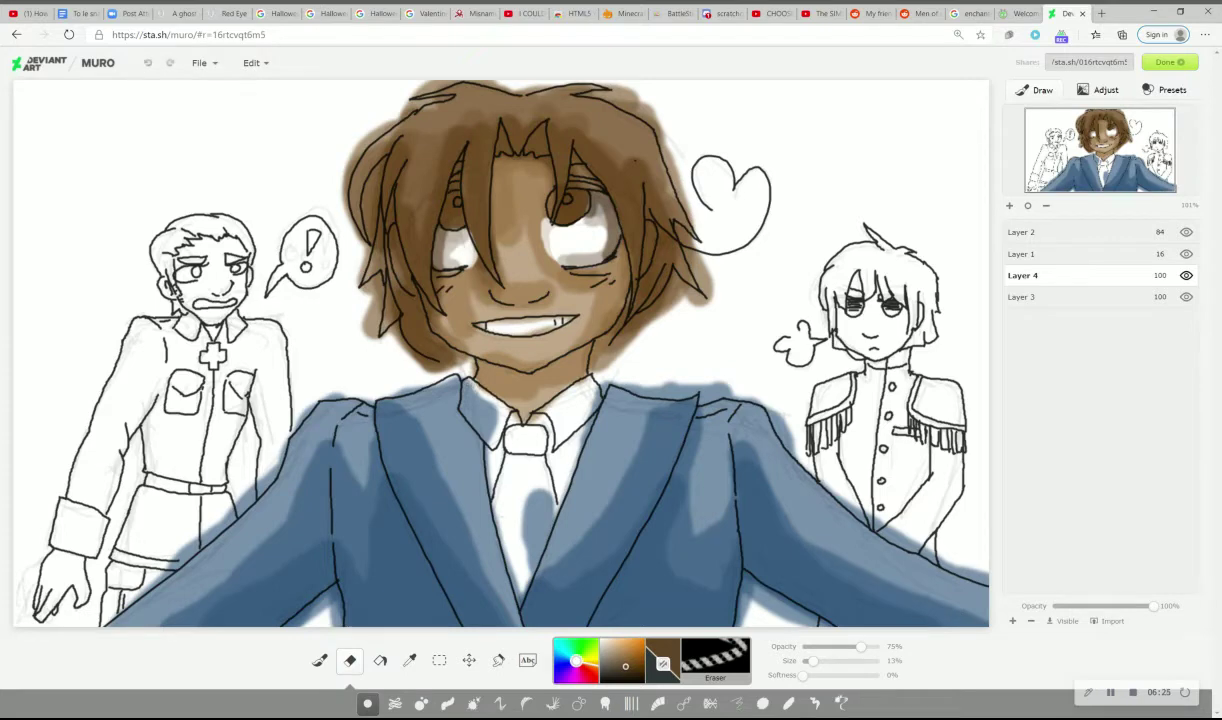
{"action": "left_click_drag", "start_coordinate": [570, 378], "coordinate": [564, 393]}
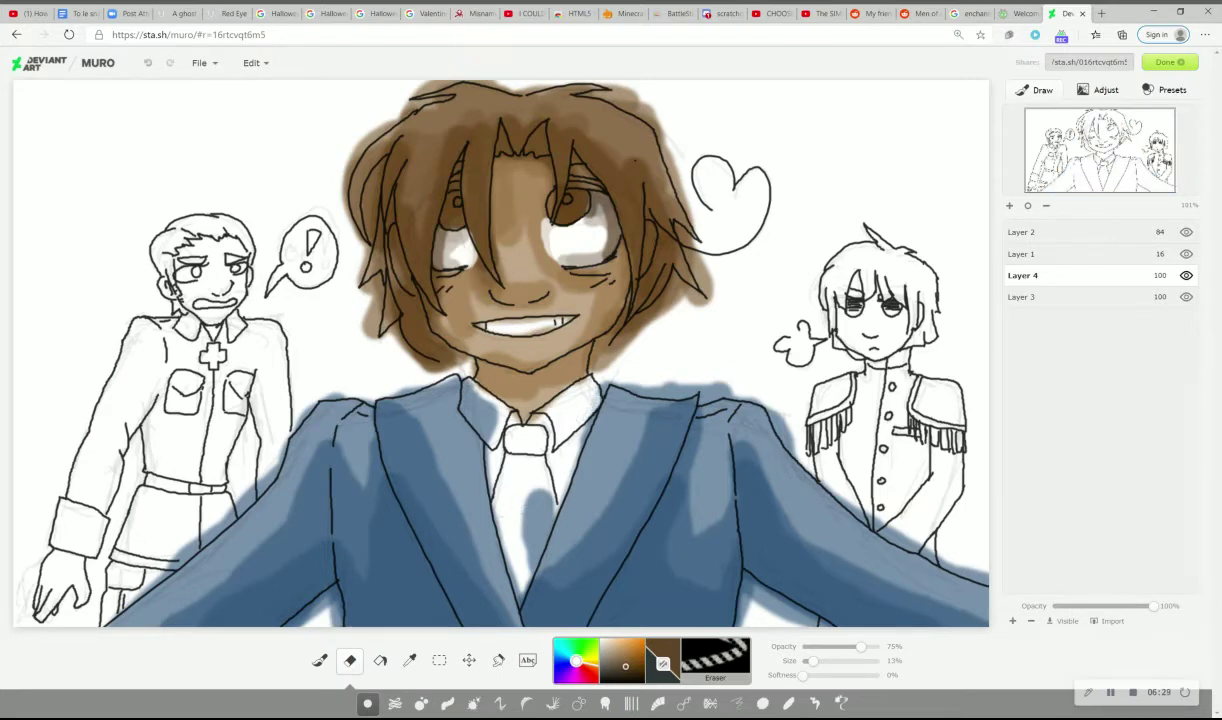
{"action": "mouse_move", "coordinate": [446, 366]}
{"action": "left_mouse_down"}
{"action": "mouse_move", "coordinate": [457, 410]}
{"action": "mouse_move", "coordinate": [470, 418]}
{"action": "mouse_move", "coordinate": [455, 375]}
{"action": "mouse_move", "coordinate": [452, 390]}
{"action": "mouse_move", "coordinate": [484, 408]}
{"action": "left_mouse_up"}
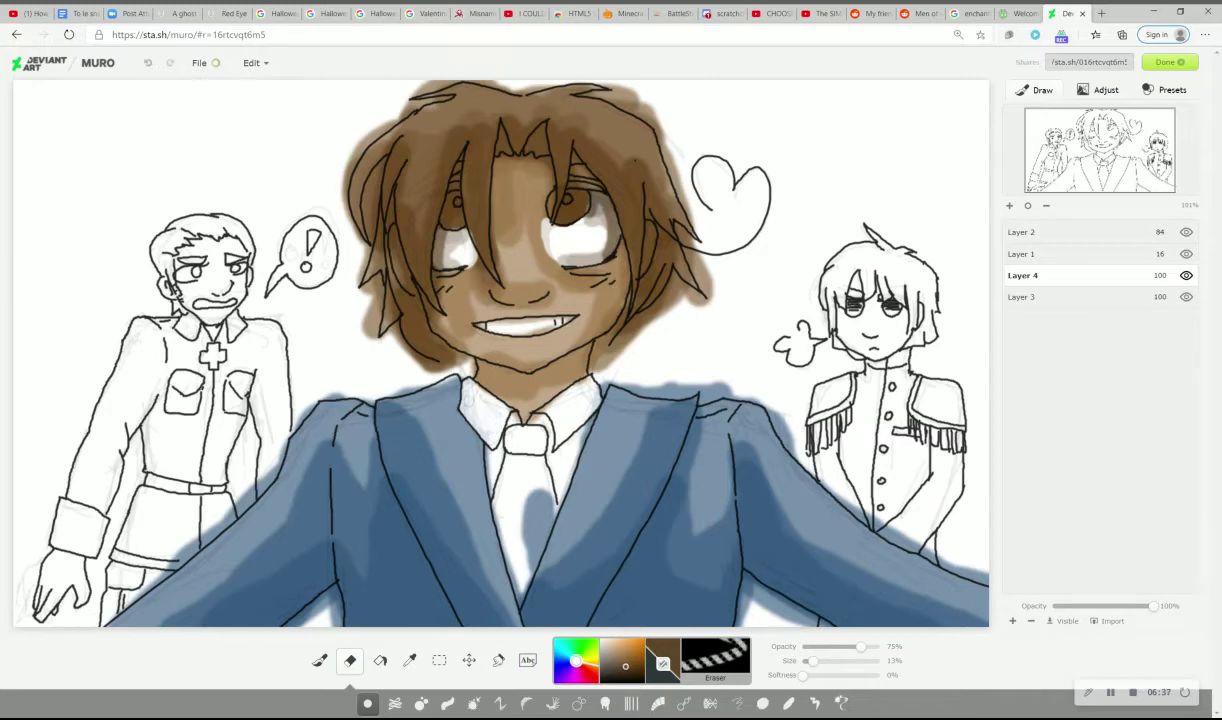
{"action": "left_click_drag", "start_coordinate": [469, 394], "coordinate": [448, 390]}
Erase the blue patch from the tie and shirt front, and clean up the right-hand collar
{"action": "mouse_move", "coordinate": [540, 482]}
{"action": "left_mouse_down"}
{"action": "mouse_move", "coordinate": [513, 528]}
{"action": "mouse_move", "coordinate": [543, 478]}
{"action": "mouse_move", "coordinate": [515, 490]}
{"action": "mouse_move", "coordinate": [505, 518]}
{"action": "mouse_move", "coordinate": [539, 496]}
{"action": "mouse_move", "coordinate": [512, 465]}
{"action": "mouse_move", "coordinate": [532, 553]}
{"action": "mouse_move", "coordinate": [520, 470]}
{"action": "mouse_move", "coordinate": [500, 540]}
{"action": "mouse_move", "coordinate": [518, 530]}
{"action": "mouse_move", "coordinate": [513, 553]}
{"action": "left_mouse_up"}
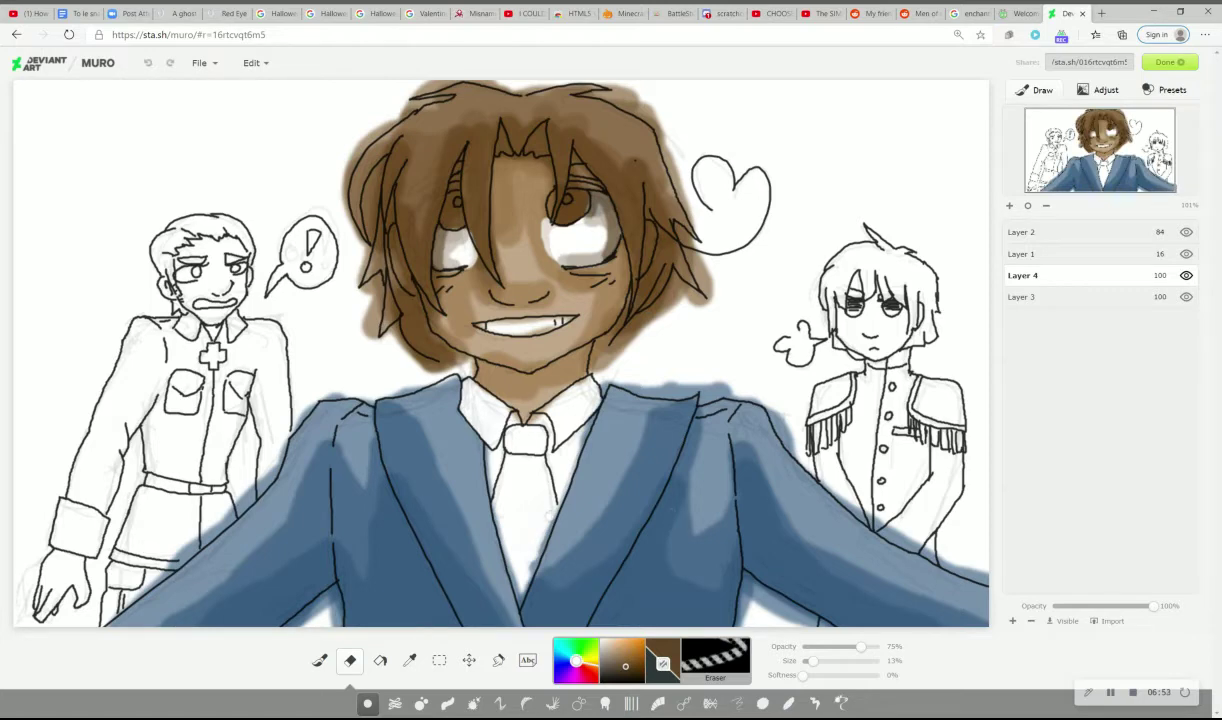
{"action": "left_click_drag", "start_coordinate": [505, 550], "coordinate": [515, 512]}
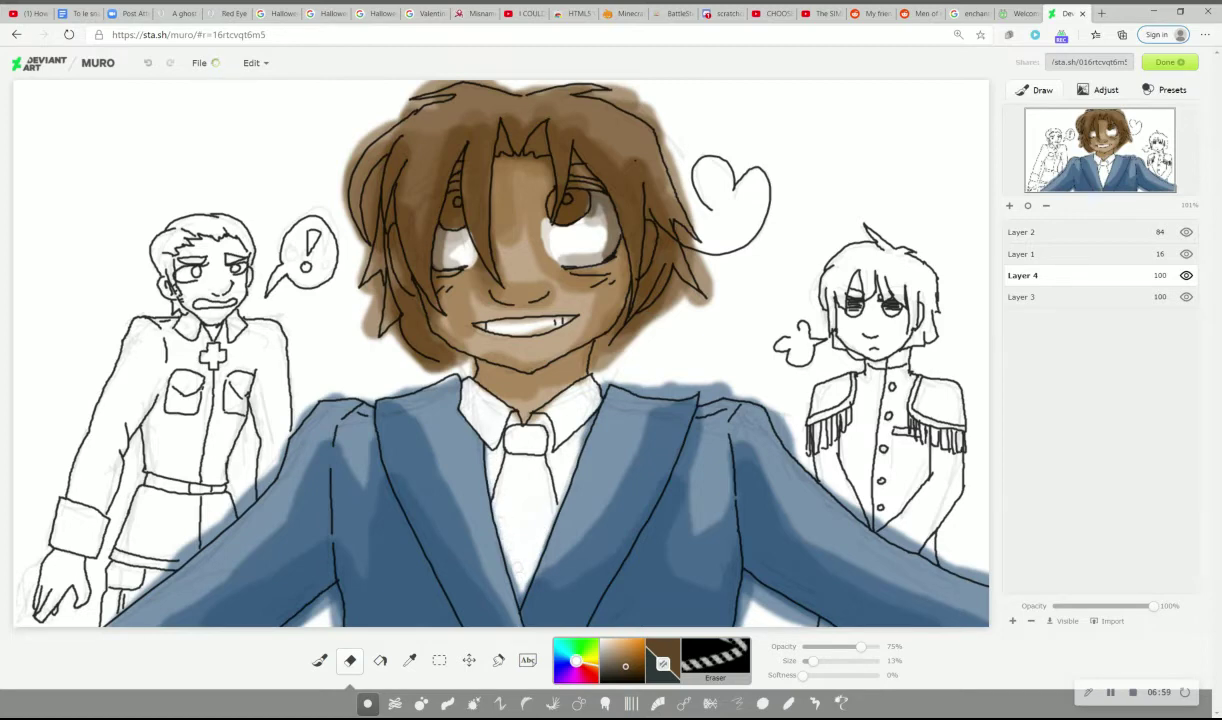
{"action": "mouse_move", "coordinate": [513, 560]}
{"action": "left_mouse_down"}
{"action": "mouse_move", "coordinate": [494, 542]}
{"action": "mouse_move", "coordinate": [498, 570]}
{"action": "mouse_move", "coordinate": [505, 543]}
{"action": "left_mouse_up"}
{"action": "left_click_drag", "start_coordinate": [564, 388], "coordinate": [588, 421]}
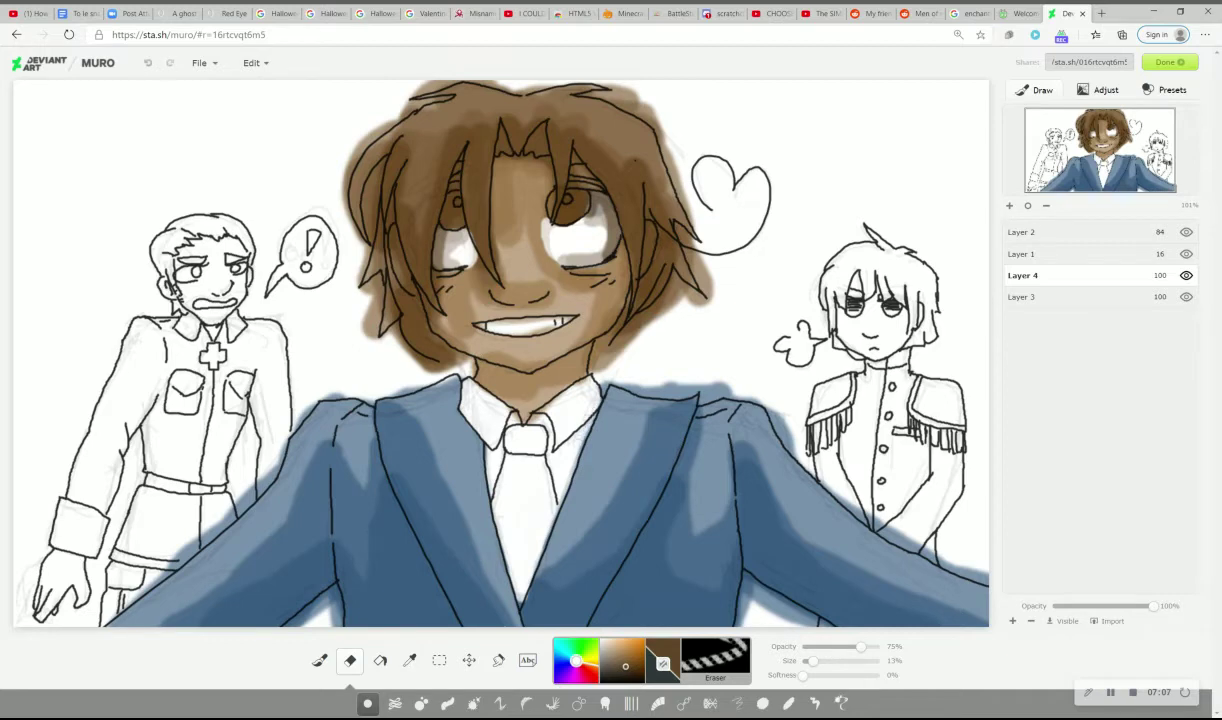
Brush grey shadows onto the right-hand collar and the shirt on both sides of the tie knot
{"action": "left_click", "coordinate": [321, 660]}
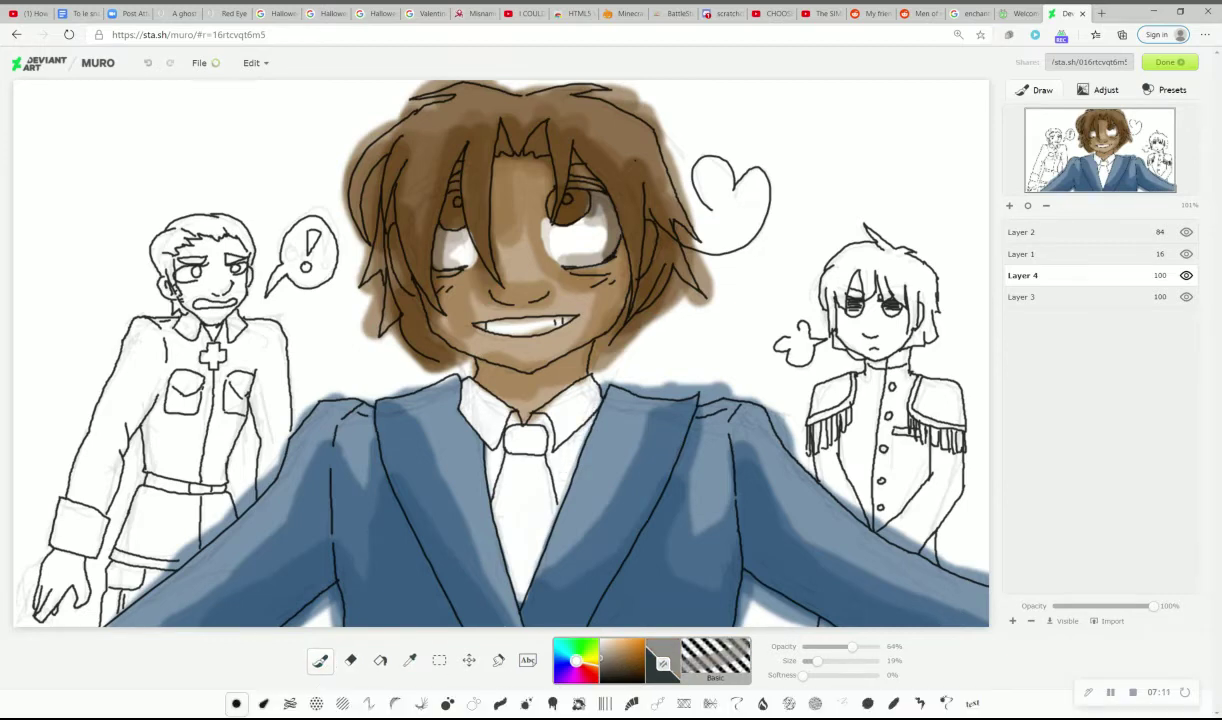
{"action": "mouse_move", "coordinate": [548, 420]}
{"action": "left_mouse_down"}
{"action": "mouse_move", "coordinate": [557, 462]}
{"action": "mouse_move", "coordinate": [582, 424]}
{"action": "mouse_move", "coordinate": [562, 428]}
{"action": "mouse_move", "coordinate": [564, 411]}
{"action": "mouse_move", "coordinate": [549, 419]}
{"action": "mouse_move", "coordinate": [558, 488]}
{"action": "mouse_move", "coordinate": [571, 443]}
{"action": "left_mouse_up"}
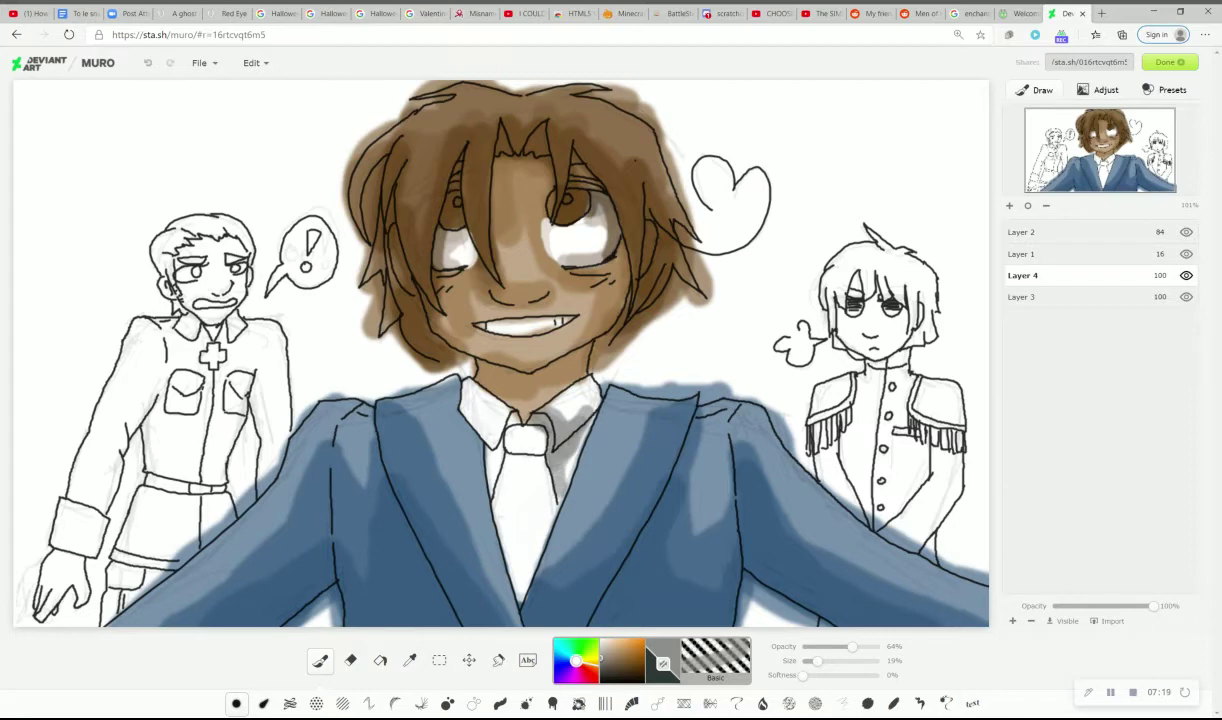
{"action": "mouse_move", "coordinate": [491, 450]}
{"action": "left_mouse_down"}
{"action": "mouse_move", "coordinate": [476, 448]}
{"action": "mouse_move", "coordinate": [468, 465]}
{"action": "left_mouse_up"}
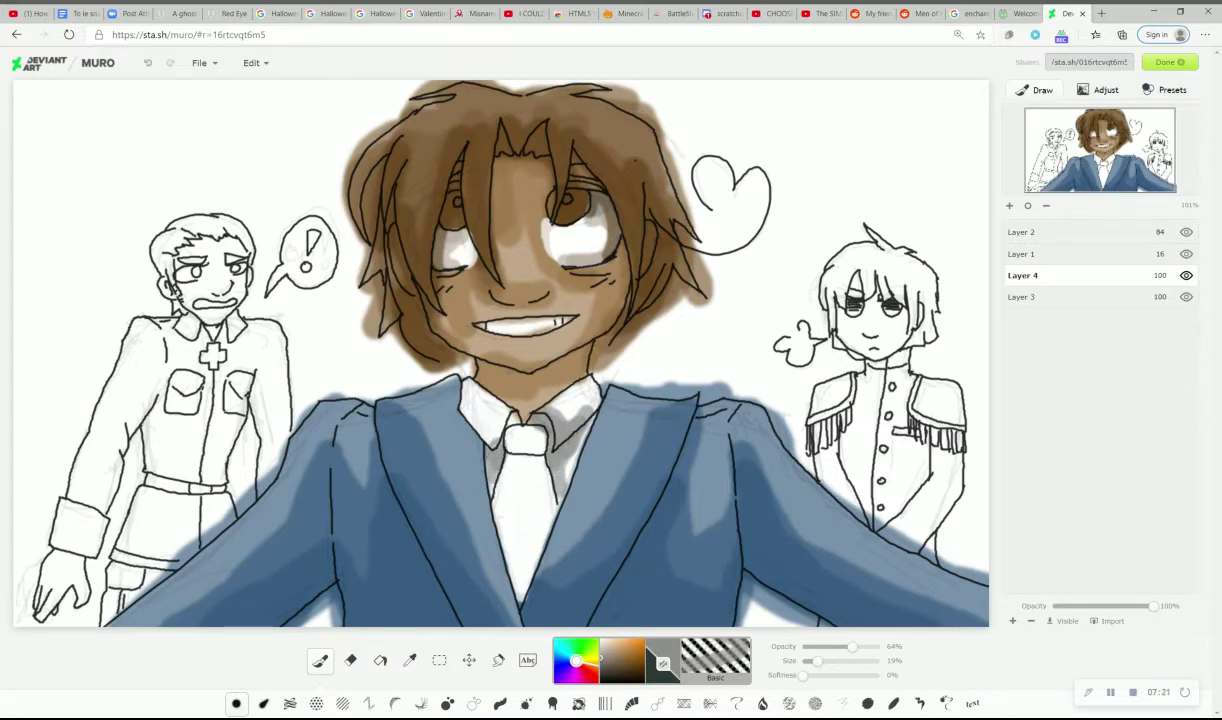
Brush light grey shading onto both shirt collars and the shirt strip on the right-hand side of the tie
{"action": "mouse_move", "coordinate": [512, 419]}
{"action": "left_mouse_down"}
{"action": "mouse_move", "coordinate": [501, 436]}
{"action": "mouse_move", "coordinate": [474, 421]}
{"action": "mouse_move", "coordinate": [486, 441]}
{"action": "left_mouse_up"}
{"action": "mouse_move", "coordinate": [484, 392]}
{"action": "left_mouse_down"}
{"action": "mouse_move", "coordinate": [448, 415]}
{"action": "mouse_move", "coordinate": [470, 405]}
{"action": "left_mouse_up"}
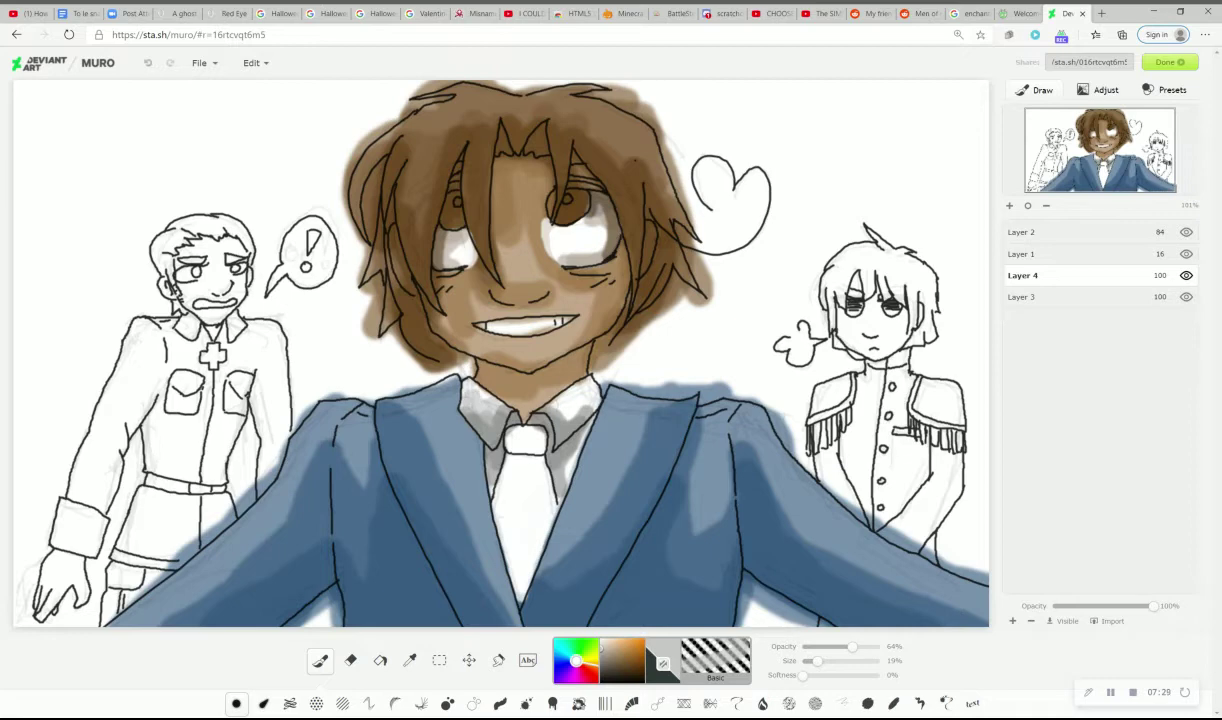
{"action": "mouse_move", "coordinate": [523, 397]}
{"action": "left_mouse_down"}
{"action": "mouse_move", "coordinate": [570, 375]}
{"action": "mouse_move", "coordinate": [538, 379]}
{"action": "left_mouse_up"}
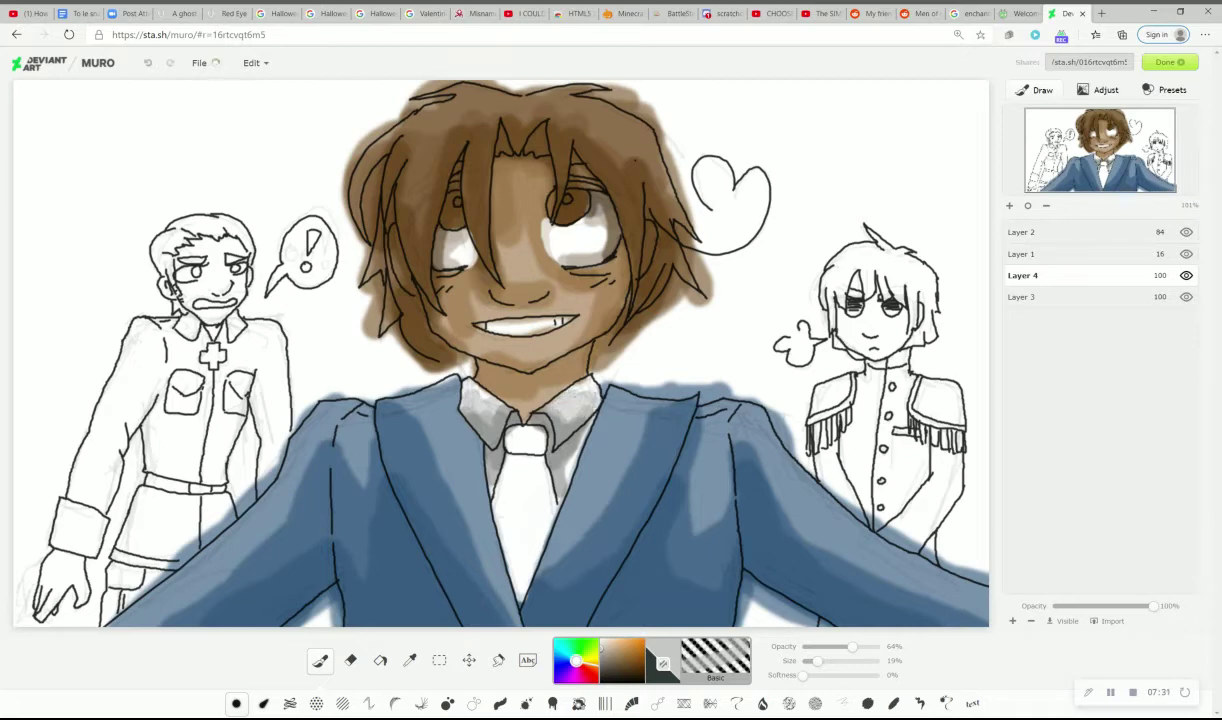
{"action": "left_click_drag", "start_coordinate": [583, 434], "coordinate": [569, 456]}
Choose a pale red and paint a light base coat over the tie knot and blade, undoing the uneven strokes on the blade
{"action": "left_click", "coordinate": [593, 672]}
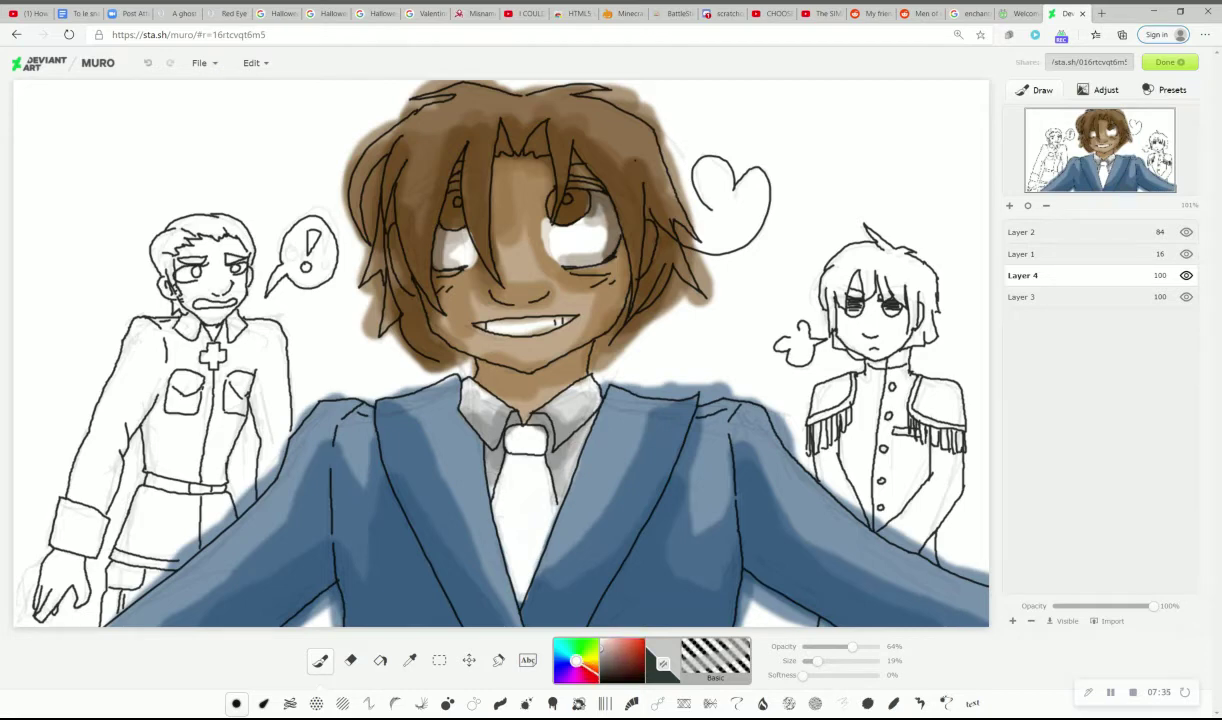
{"action": "left_click", "coordinate": [618, 646]}
{"action": "mouse_move", "coordinate": [510, 440]}
{"action": "left_mouse_down"}
{"action": "mouse_move", "coordinate": [540, 446]}
{"action": "mouse_move", "coordinate": [525, 440]}
{"action": "mouse_move", "coordinate": [506, 490]}
{"action": "mouse_move", "coordinate": [524, 461]}
{"action": "mouse_move", "coordinate": [541, 460]}
{"action": "mouse_move", "coordinate": [529, 478]}
{"action": "mouse_move", "coordinate": [549, 508]}
{"action": "left_mouse_up"}
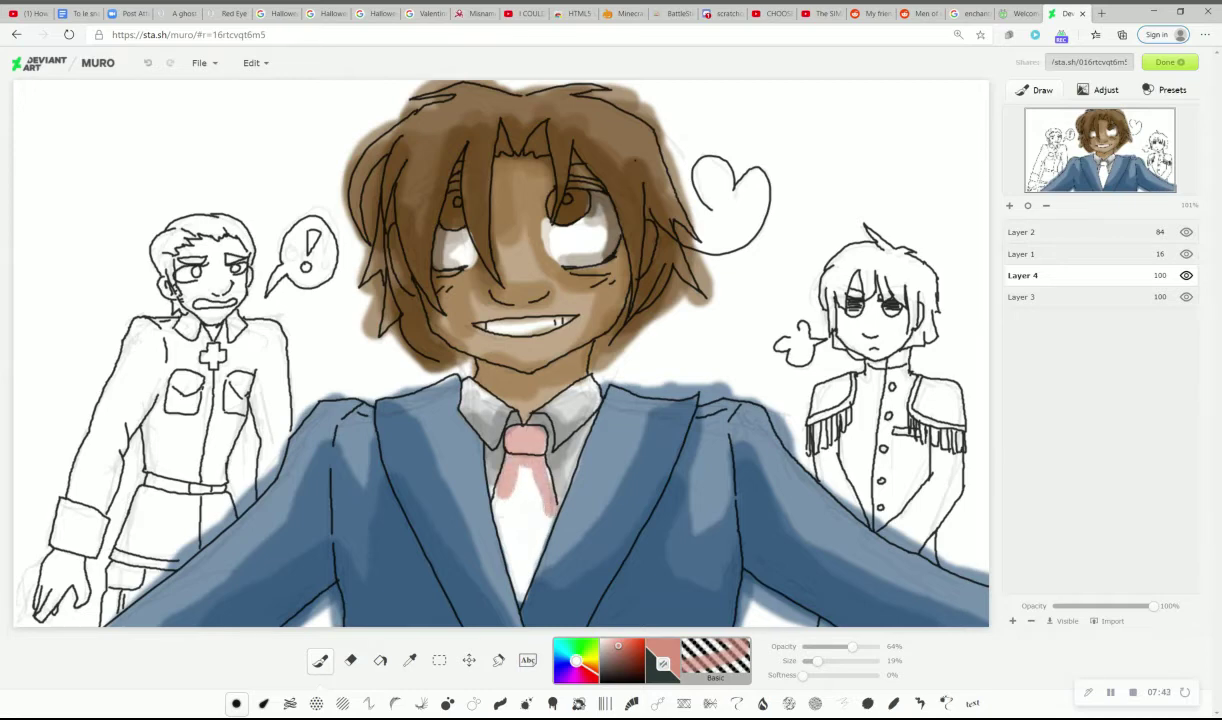
{"action": "mouse_move", "coordinate": [503, 445]}
{"action": "left_mouse_down"}
{"action": "mouse_move", "coordinate": [501, 521]}
{"action": "mouse_move", "coordinate": [518, 577]}
{"action": "left_mouse_up"}
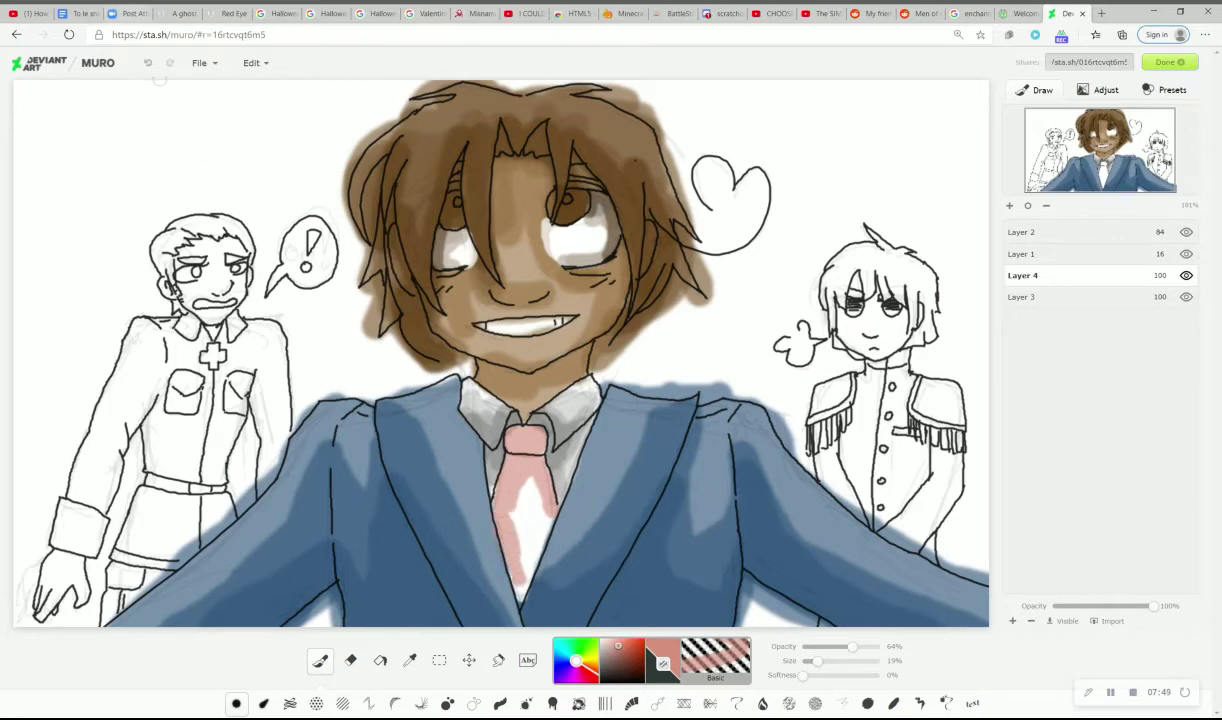
{"action": "left_click", "coordinate": [148, 63]}
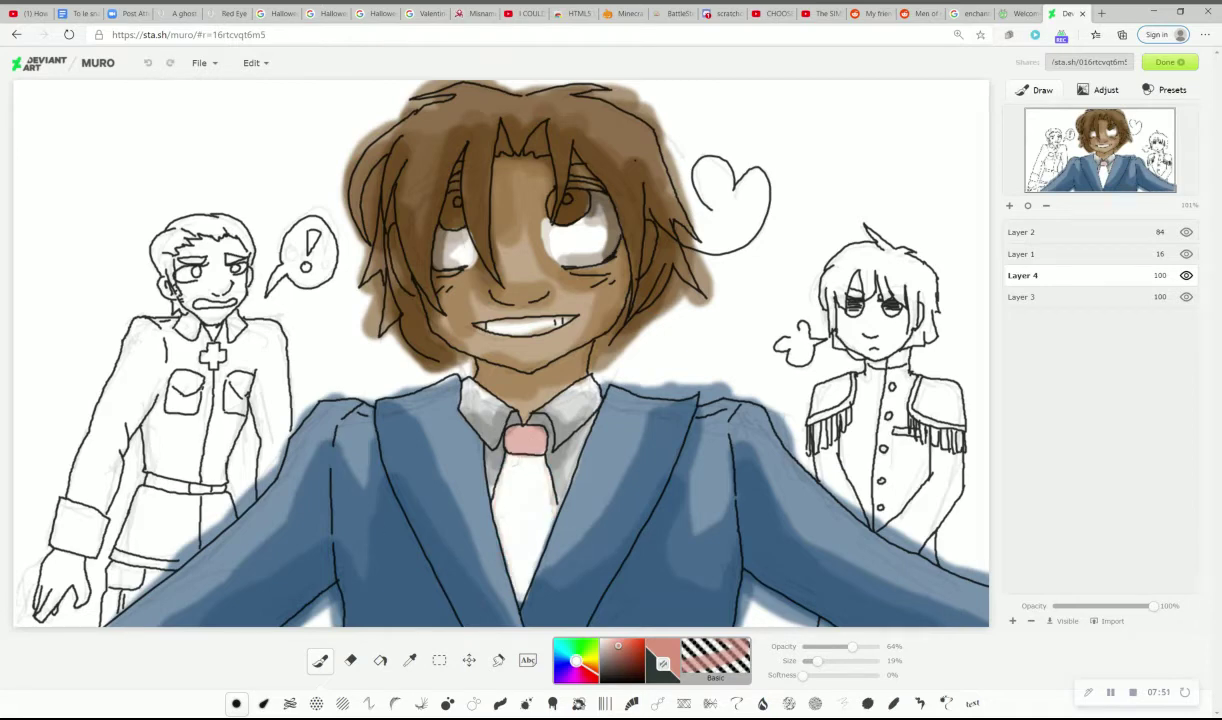
{"action": "mouse_move", "coordinate": [512, 455]}
{"action": "left_mouse_down"}
{"action": "mouse_move", "coordinate": [500, 572]}
{"action": "mouse_move", "coordinate": [518, 516]}
{"action": "mouse_move", "coordinate": [544, 507]}
{"action": "mouse_move", "coordinate": [529, 450]}
{"action": "mouse_move", "coordinate": [523, 541]}
{"action": "mouse_move", "coordinate": [515, 449]}
{"action": "mouse_move", "coordinate": [490, 513]}
{"action": "mouse_move", "coordinate": [499, 541]}
{"action": "left_mouse_up"}
{"action": "mouse_move", "coordinate": [510, 467]}
{"action": "left_mouse_down"}
{"action": "mouse_move", "coordinate": [536, 518]}
{"action": "mouse_move", "coordinate": [539, 466]}
{"action": "mouse_move", "coordinate": [549, 509]}
{"action": "left_mouse_up"}
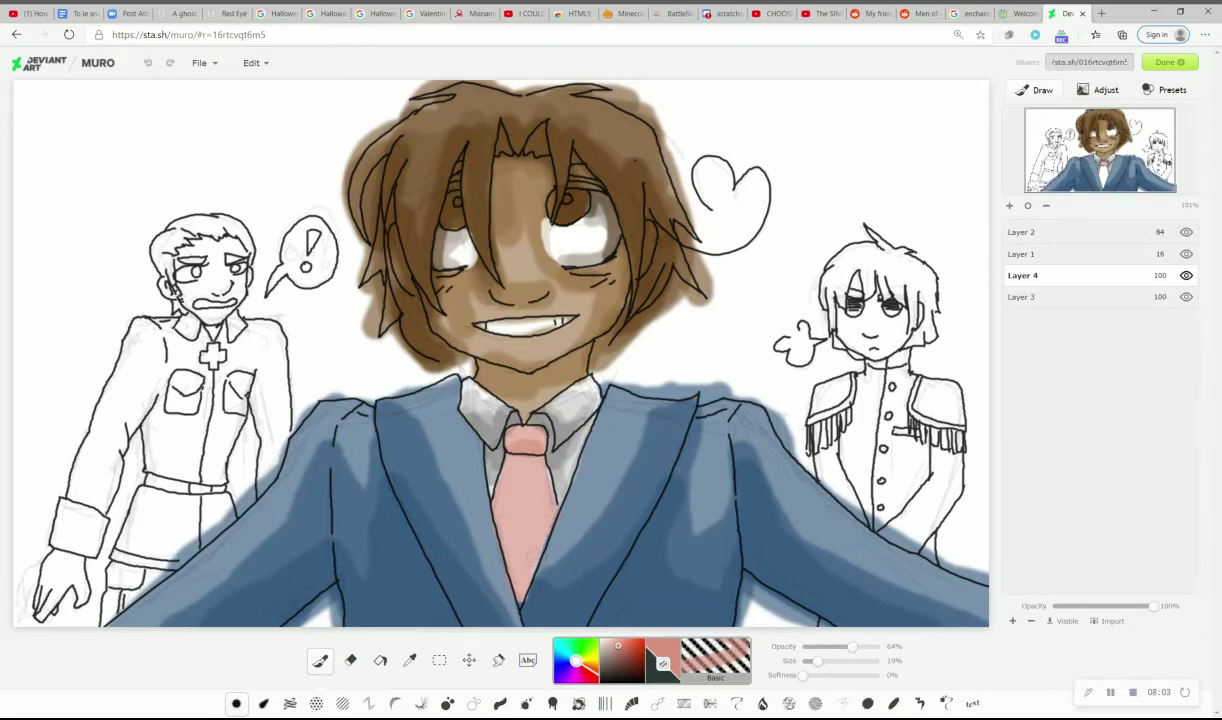
Layer a second coat of the pale red over the tie to build up shading, undoing the unwanted stroke
{"action": "mouse_move", "coordinate": [510, 460]}
{"action": "left_mouse_down"}
{"action": "mouse_move", "coordinate": [533, 460]}
{"action": "mouse_move", "coordinate": [501, 498]}
{"action": "mouse_move", "coordinate": [519, 496]}
{"action": "mouse_move", "coordinate": [523, 533]}
{"action": "left_mouse_up"}
{"action": "left_click_drag", "start_coordinate": [474, 490], "coordinate": [494, 519]}
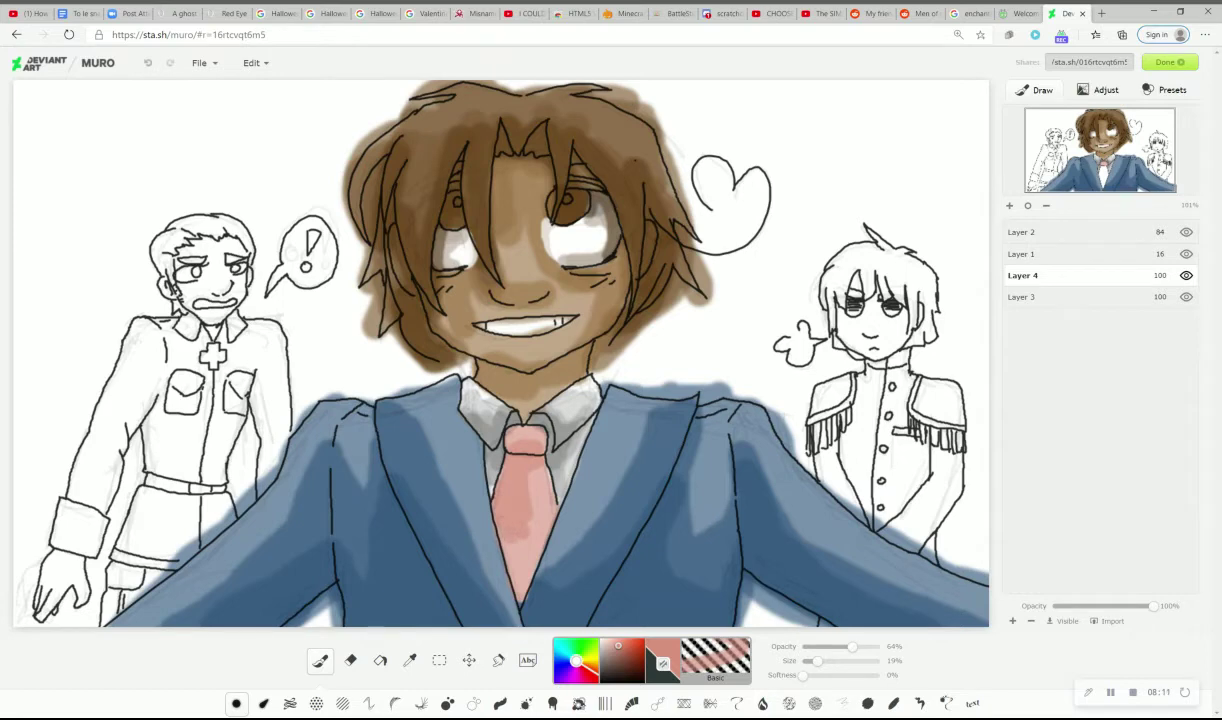
{"action": "mouse_move", "coordinate": [511, 439]}
{"action": "left_mouse_down"}
{"action": "mouse_move", "coordinate": [540, 485]}
{"action": "mouse_move", "coordinate": [530, 528]}
{"action": "left_mouse_up"}
{"action": "left_click", "coordinate": [148, 63]}
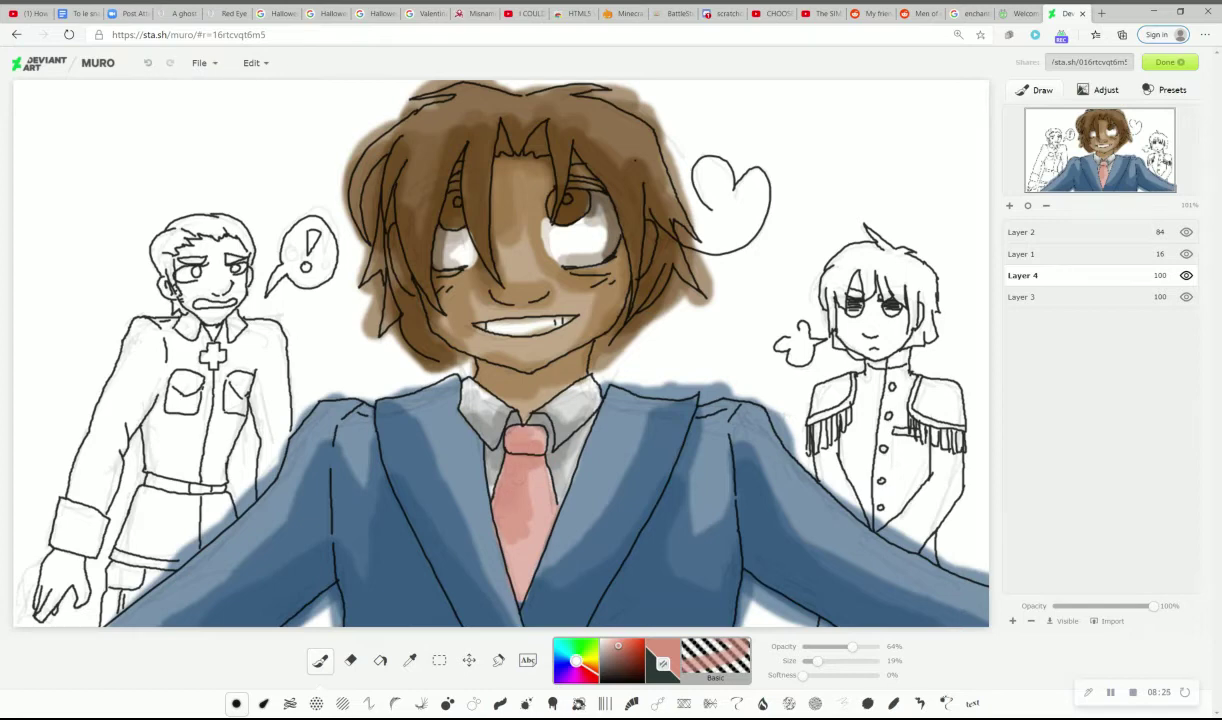
{"action": "mouse_move", "coordinate": [496, 492]}
{"action": "left_mouse_down"}
{"action": "mouse_move", "coordinate": [512, 517]}
{"action": "mouse_move", "coordinate": [497, 561]}
{"action": "left_mouse_up"}
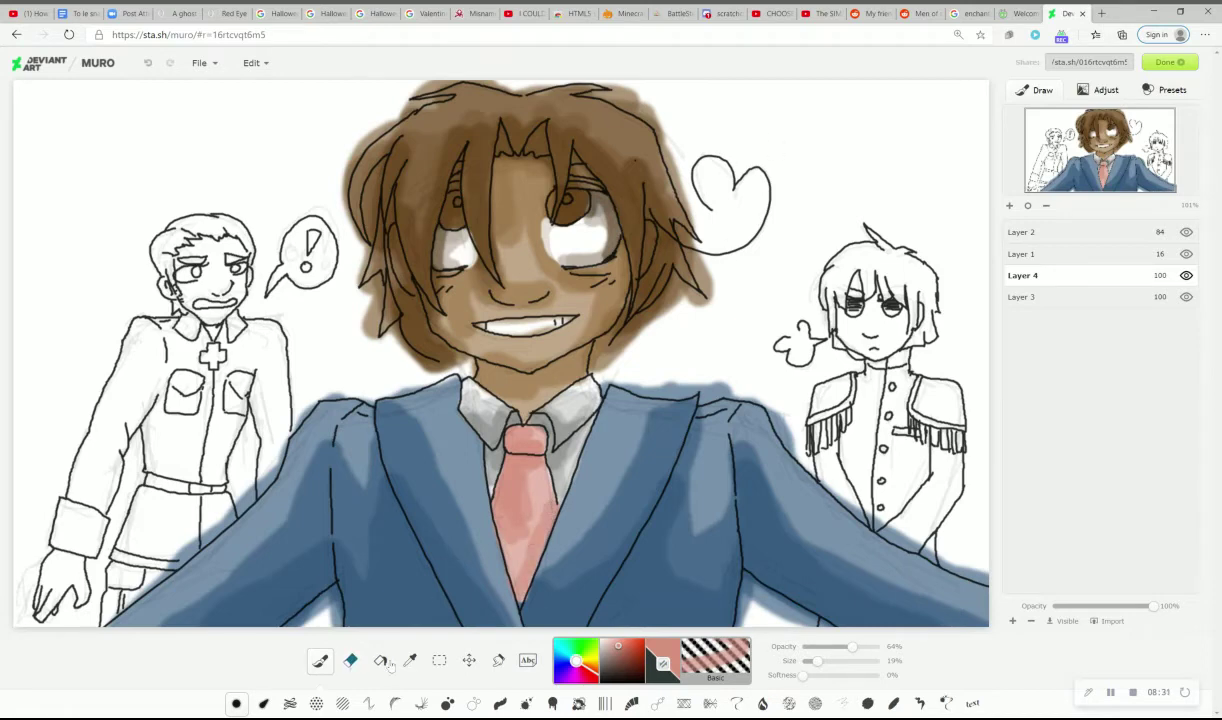
Deepen the tie with a darker red, using a 41% brush for the broad coat and an 18% brush for the shading
{"action": "left_click", "coordinate": [621, 652]}
{"action": "left_click_drag", "start_coordinate": [817, 661], "coordinate": [835, 662]}
{"action": "mouse_move", "coordinate": [524, 488]}
{"action": "left_mouse_down"}
{"action": "mouse_move", "coordinate": [528, 554]}
{"action": "mouse_move", "coordinate": [509, 504]}
{"action": "left_mouse_up"}
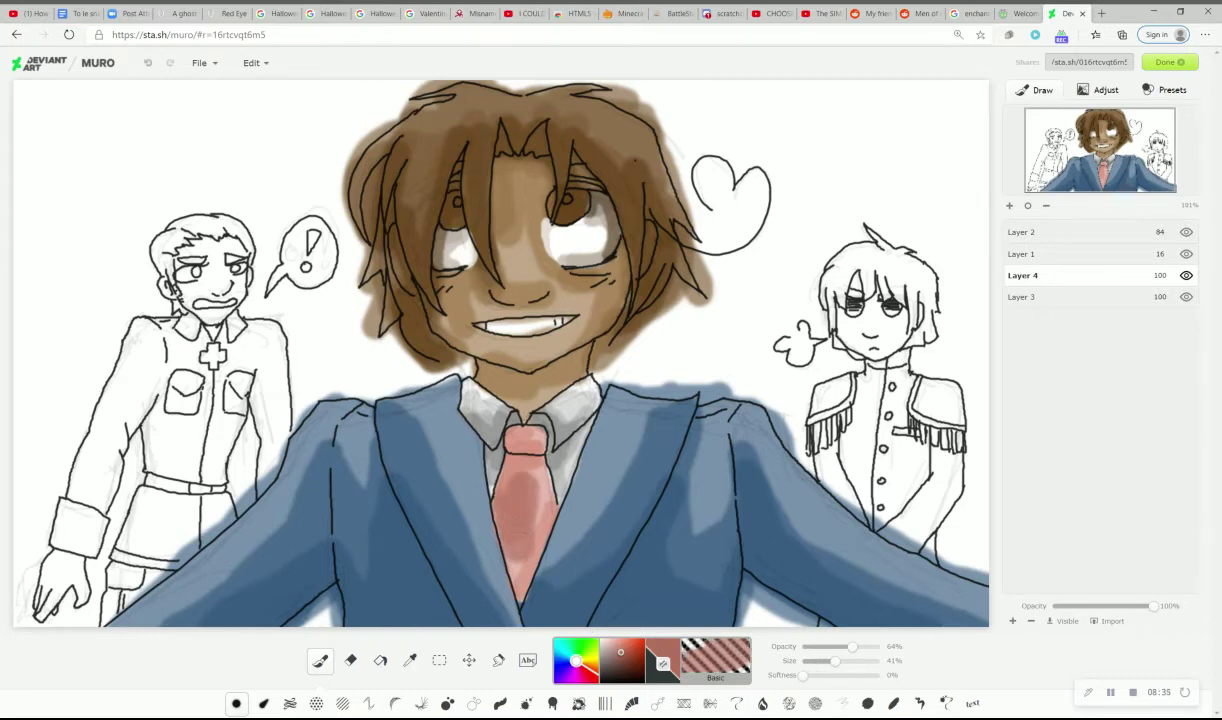
{"action": "mouse_move", "coordinate": [482, 462]}
{"action": "left_mouse_down"}
{"action": "mouse_move", "coordinate": [500, 432]}
{"action": "mouse_move", "coordinate": [490, 415]}
{"action": "mouse_move", "coordinate": [518, 425]}
{"action": "mouse_move", "coordinate": [515, 520]}
{"action": "left_mouse_up"}
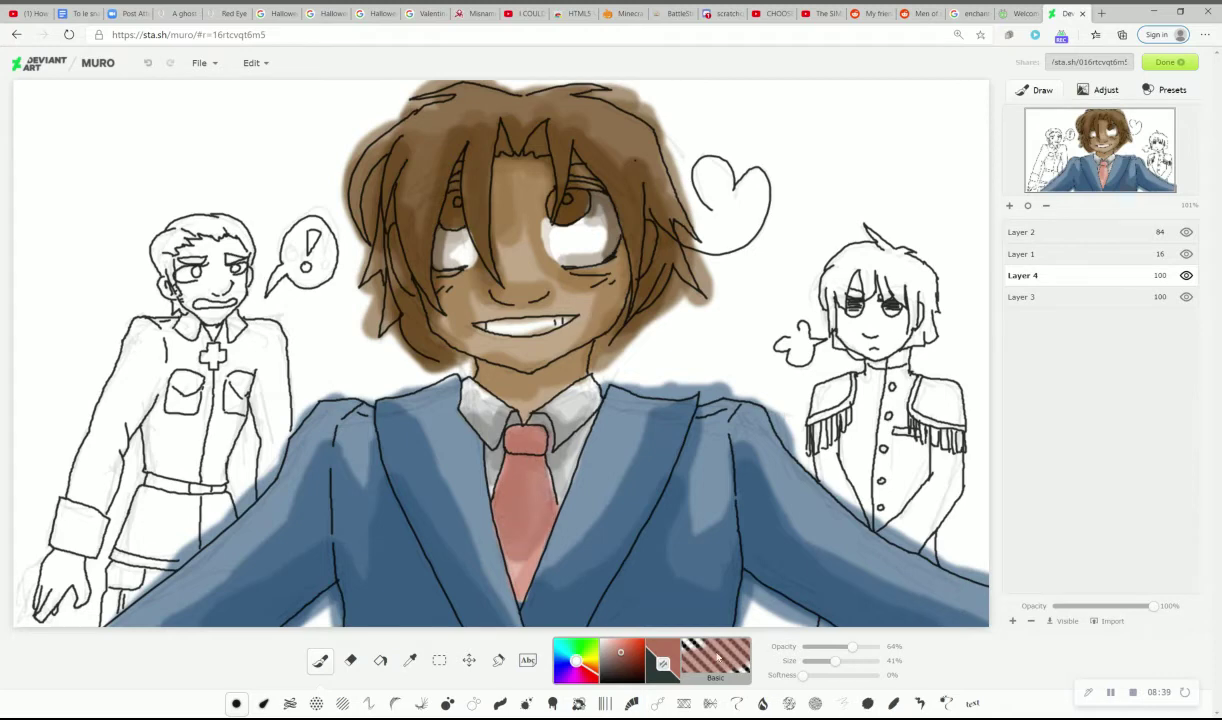
{"action": "left_click", "coordinate": [817, 661]}
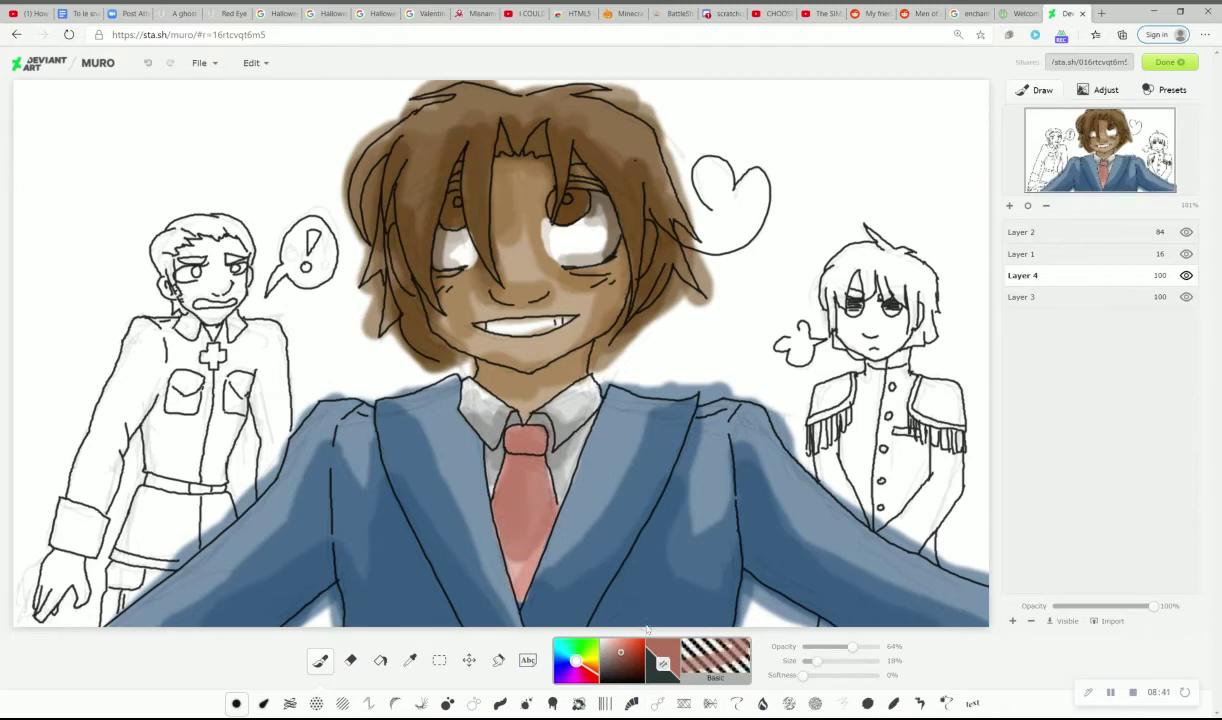
{"action": "mouse_move", "coordinate": [493, 537]}
{"action": "left_mouse_down"}
{"action": "mouse_move", "coordinate": [516, 585]}
{"action": "mouse_move", "coordinate": [524, 495]}
{"action": "left_mouse_up"}
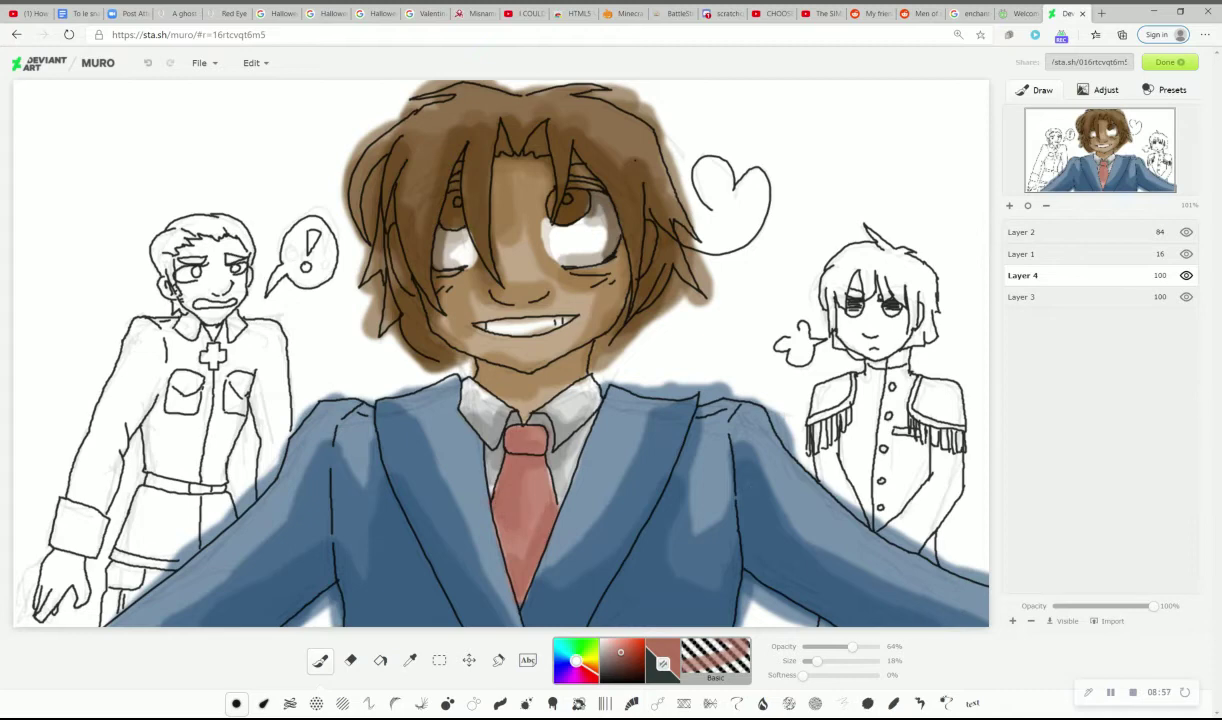
Erase the blue overspill along the right-hand shoulder and the upper edge of the right-hand sleeve
{"action": "left_click", "coordinate": [350, 660]}
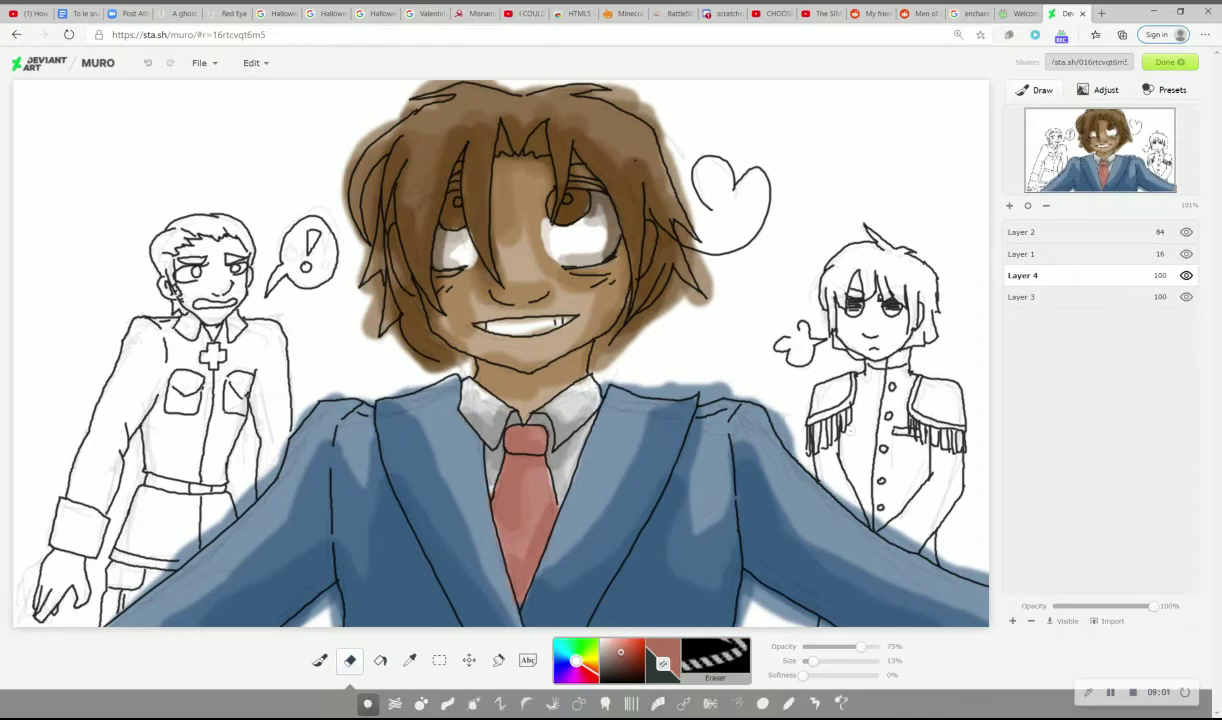
{"action": "mouse_move", "coordinate": [577, 363]}
{"action": "left_mouse_down"}
{"action": "mouse_move", "coordinate": [645, 388]}
{"action": "mouse_move", "coordinate": [629, 383]}
{"action": "mouse_move", "coordinate": [756, 368]}
{"action": "mouse_move", "coordinate": [673, 389]}
{"action": "mouse_move", "coordinate": [736, 378]}
{"action": "mouse_move", "coordinate": [683, 389]}
{"action": "mouse_move", "coordinate": [734, 381]}
{"action": "mouse_move", "coordinate": [705, 395]}
{"action": "mouse_move", "coordinate": [726, 384]}
{"action": "mouse_move", "coordinate": [767, 393]}
{"action": "mouse_move", "coordinate": [751, 393]}
{"action": "mouse_move", "coordinate": [776, 403]}
{"action": "mouse_move", "coordinate": [781, 432]}
{"action": "mouse_move", "coordinate": [779, 402]}
{"action": "mouse_move", "coordinate": [841, 500]}
{"action": "mouse_move", "coordinate": [948, 550]}
{"action": "mouse_move", "coordinate": [905, 540]}
{"action": "left_mouse_up"}
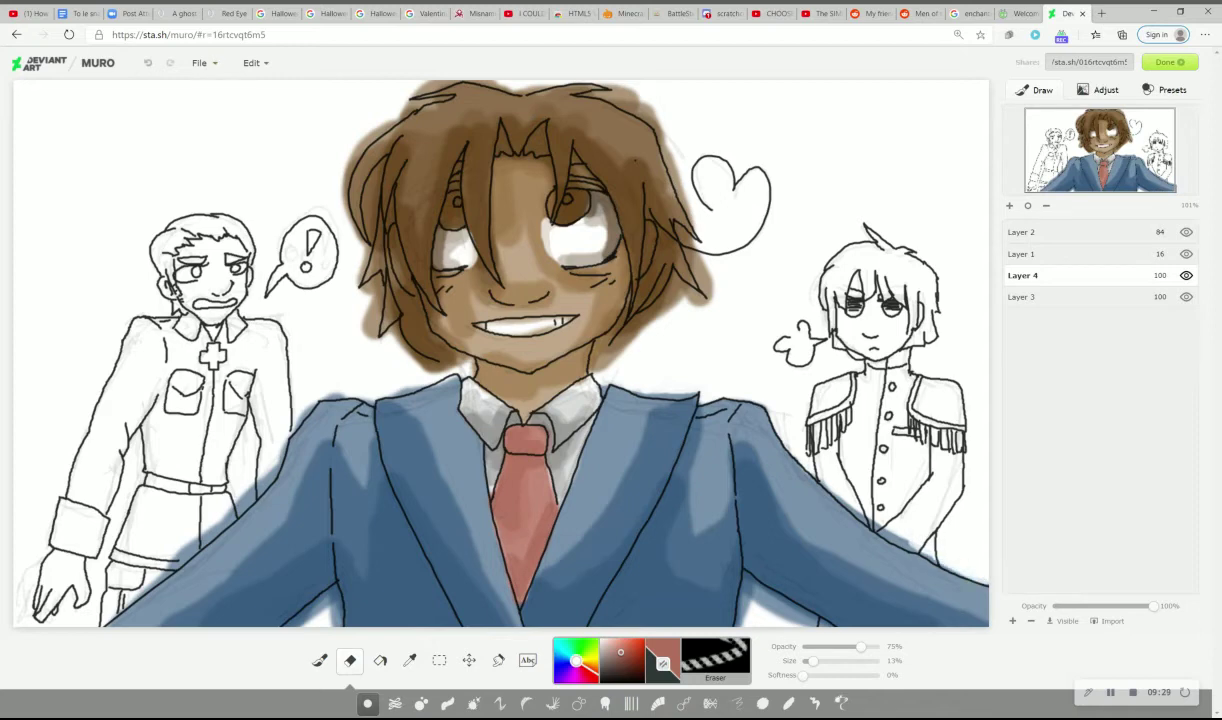
{"action": "mouse_move", "coordinate": [800, 465]}
{"action": "left_mouse_down"}
{"action": "mouse_move", "coordinate": [858, 515]}
{"action": "mouse_move", "coordinate": [813, 480]}
{"action": "mouse_move", "coordinate": [848, 512]}
{"action": "mouse_move", "coordinate": [915, 548]}
{"action": "left_mouse_up"}
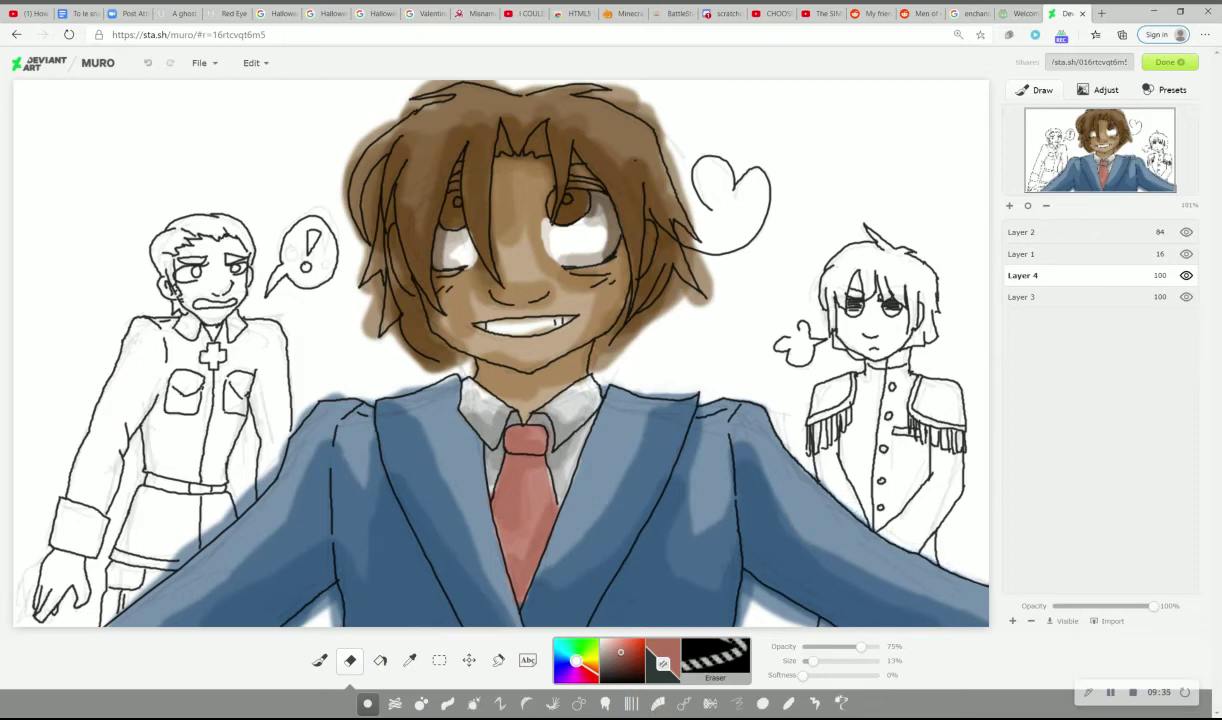
Erase the blue overspill beneath the right-hand arm, between the jacket's side and the sleeve's lower edge
{"action": "mouse_move", "coordinate": [748, 581]}
{"action": "left_mouse_down"}
{"action": "mouse_move", "coordinate": [740, 636]}
{"action": "mouse_move", "coordinate": [752, 602]}
{"action": "mouse_move", "coordinate": [741, 619]}
{"action": "left_mouse_up"}
{"action": "mouse_move", "coordinate": [710, 548]}
{"action": "left_mouse_down"}
{"action": "mouse_move", "coordinate": [784, 618]}
{"action": "mouse_move", "coordinate": [768, 597]}
{"action": "mouse_move", "coordinate": [822, 629]}
{"action": "left_mouse_up"}
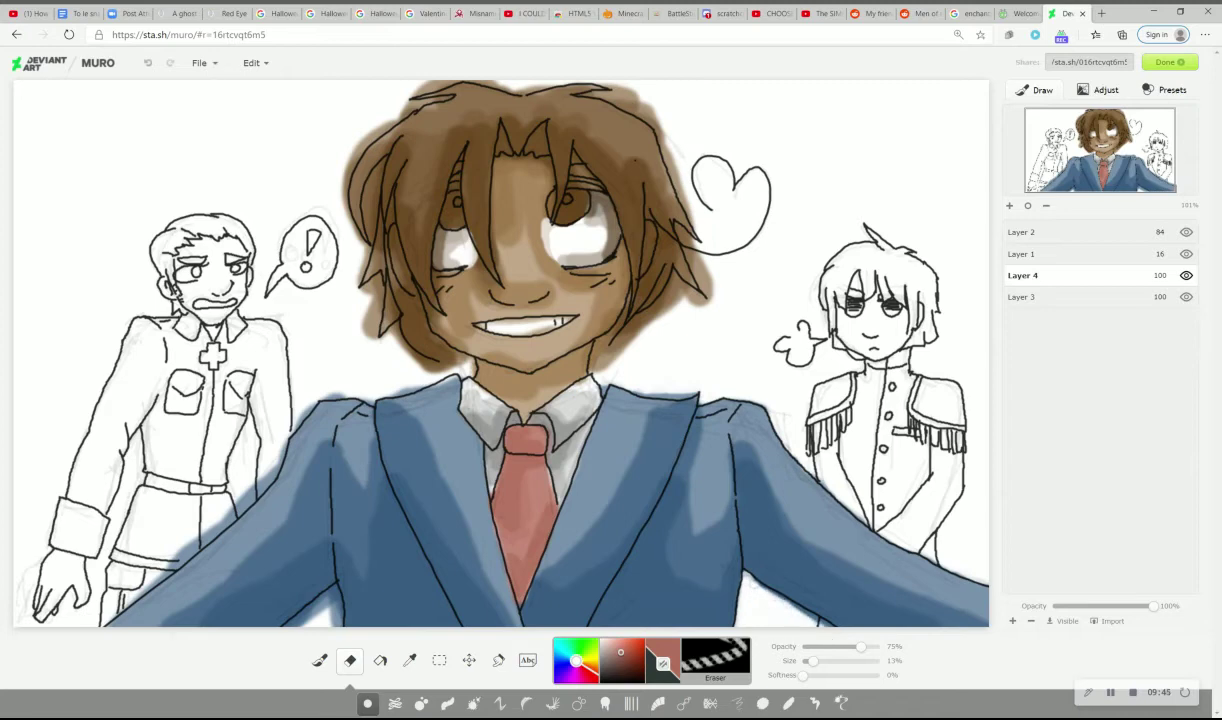
{"action": "left_click_drag", "start_coordinate": [722, 559], "coordinate": [826, 628]}
{"action": "left_click_drag", "start_coordinate": [757, 581], "coordinate": [805, 612]}
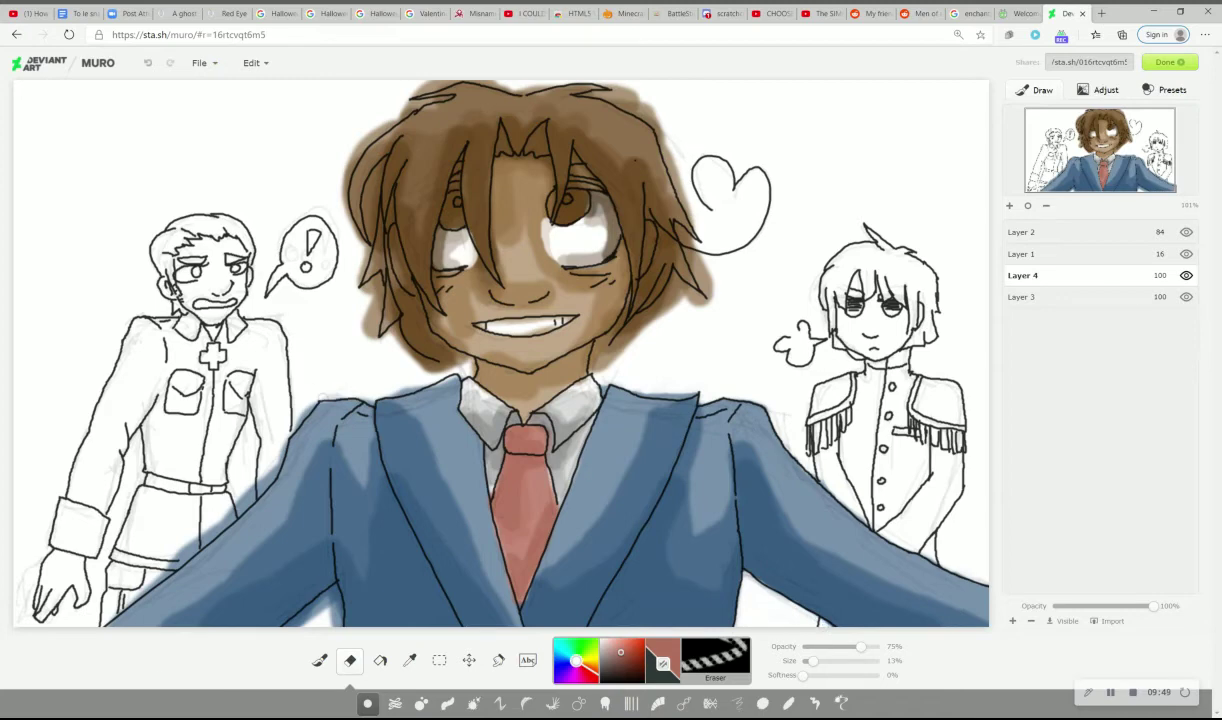
Erase the blue overspill along the left-hand shoulder and upper sleeve edge, undoing the stray eraser stroke
{"action": "left_click_drag", "start_coordinate": [314, 397], "coordinate": [291, 430]}
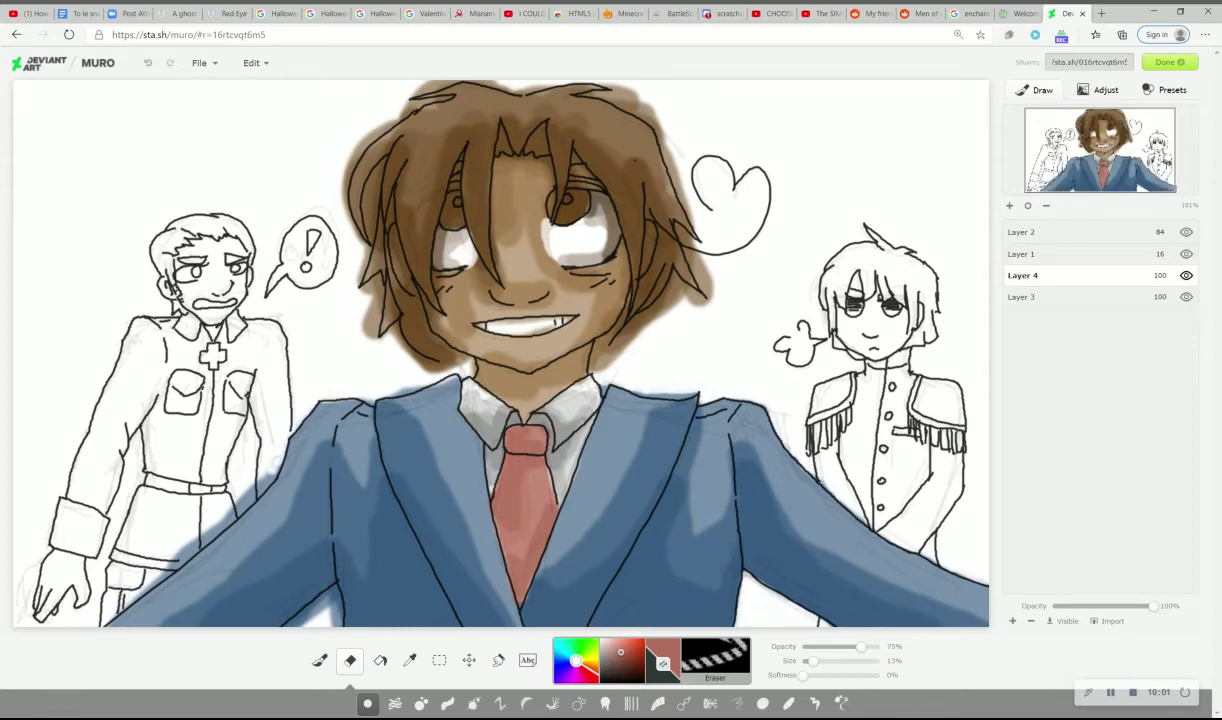
{"action": "left_click_drag", "start_coordinate": [273, 463], "coordinate": [157, 577]}
{"action": "left_click_drag", "start_coordinate": [194, 511], "coordinate": [140, 566]}
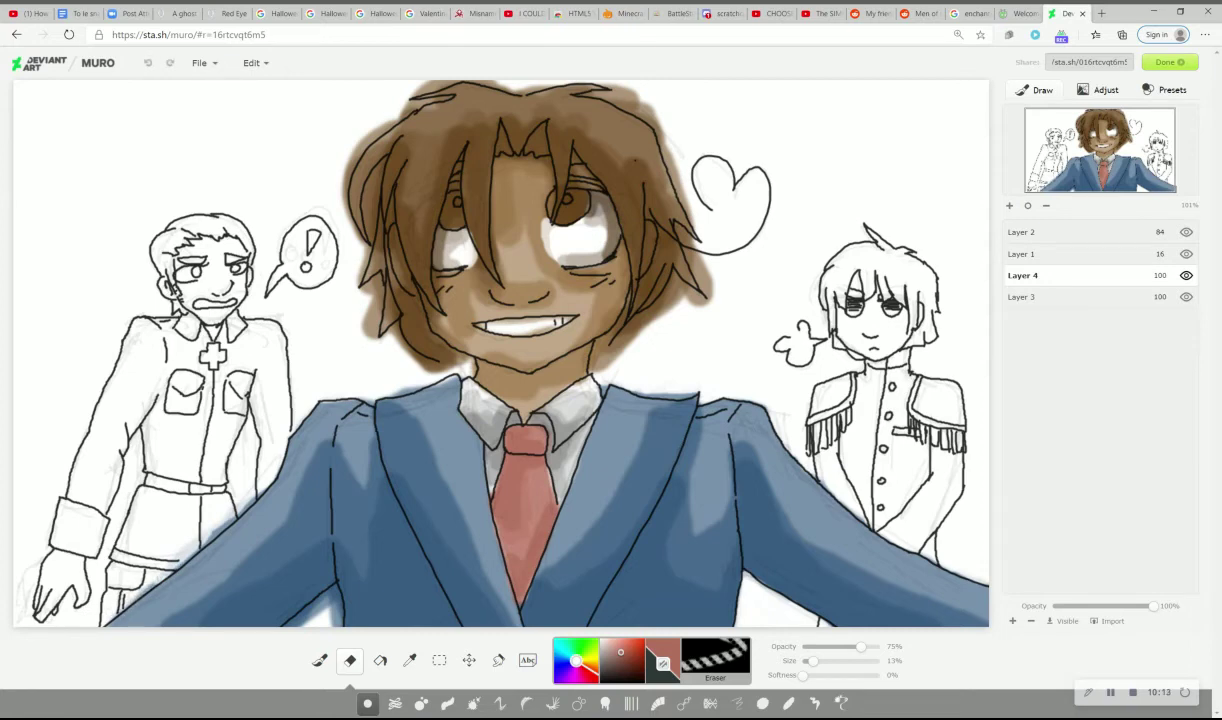
{"action": "mouse_move", "coordinate": [155, 576]}
{"action": "left_mouse_down"}
{"action": "mouse_move", "coordinate": [124, 600]}
{"action": "mouse_move", "coordinate": [226, 521]}
{"action": "left_mouse_up"}
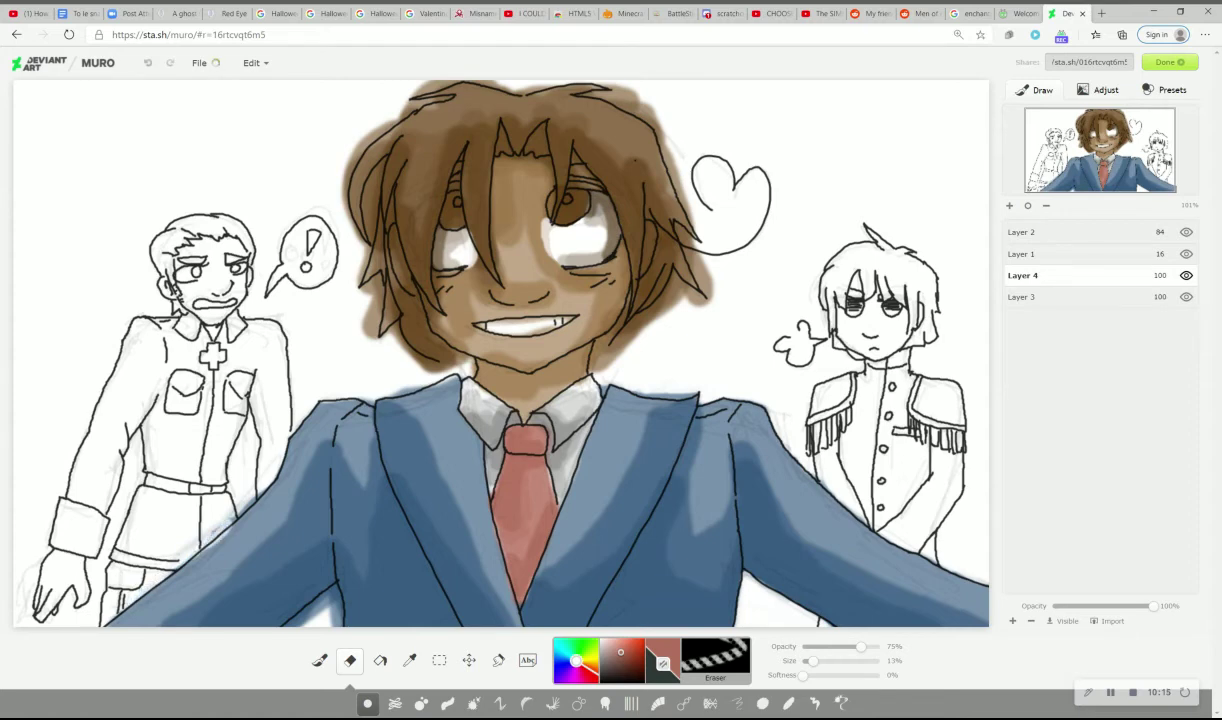
{"action": "left_click", "coordinate": [147, 62]}
{"action": "mouse_move", "coordinate": [178, 555]}
{"action": "left_mouse_down"}
{"action": "mouse_move", "coordinate": [230, 517]}
{"action": "mouse_move", "coordinate": [197, 543]}
{"action": "left_mouse_up"}
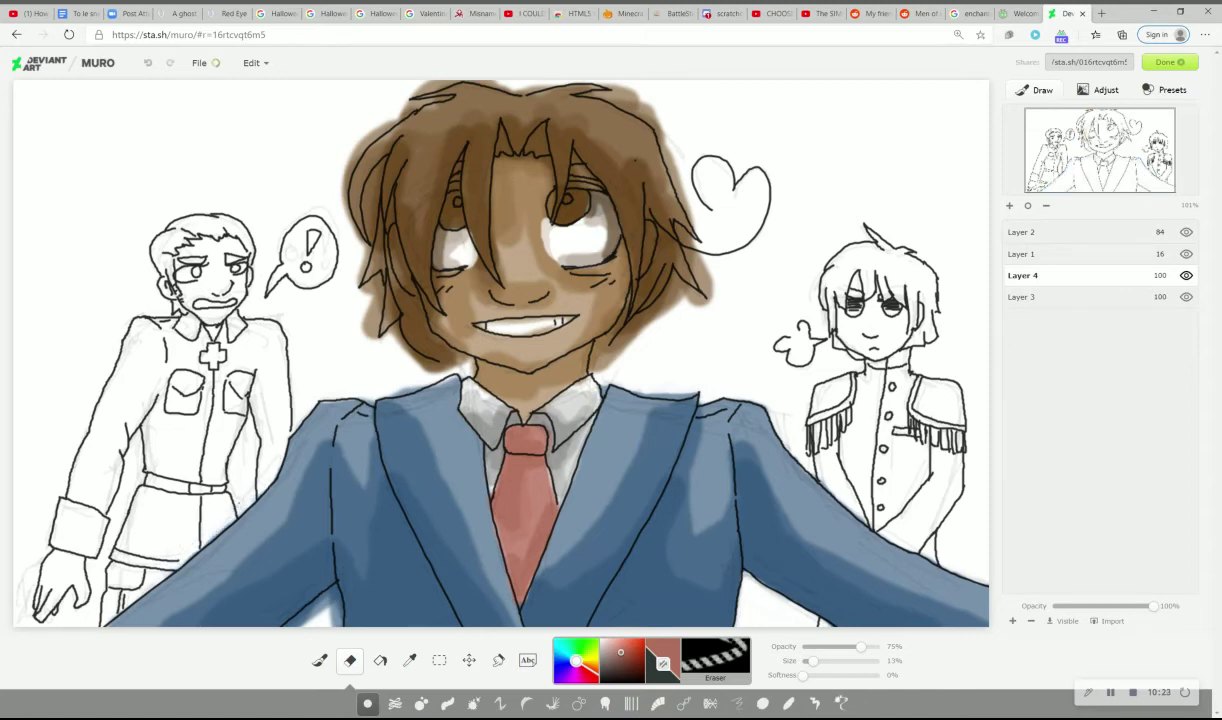
Erase the leftover blue beneath the left-hand arm and above the left-hand shoulder next to the lapel
{"action": "mouse_move", "coordinate": [298, 623]}
{"action": "left_mouse_down"}
{"action": "mouse_move", "coordinate": [328, 602]}
{"action": "mouse_move", "coordinate": [300, 620]}
{"action": "mouse_move", "coordinate": [328, 604]}
{"action": "mouse_move", "coordinate": [335, 627]}
{"action": "mouse_move", "coordinate": [325, 585]}
{"action": "mouse_move", "coordinate": [337, 600]}
{"action": "mouse_move", "coordinate": [314, 569]}
{"action": "mouse_move", "coordinate": [278, 597]}
{"action": "left_mouse_up"}
{"action": "left_click_drag", "start_coordinate": [420, 382], "coordinate": [397, 386]}
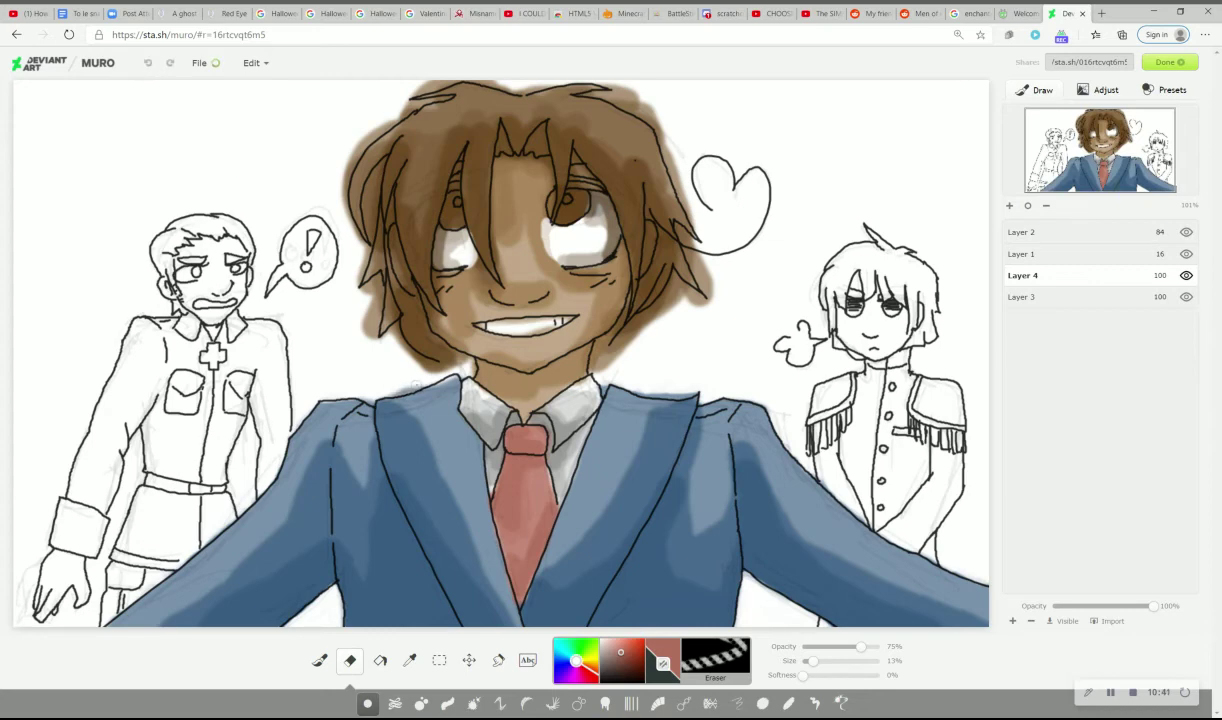
{"action": "left_click_drag", "start_coordinate": [417, 384], "coordinate": [388, 393]}
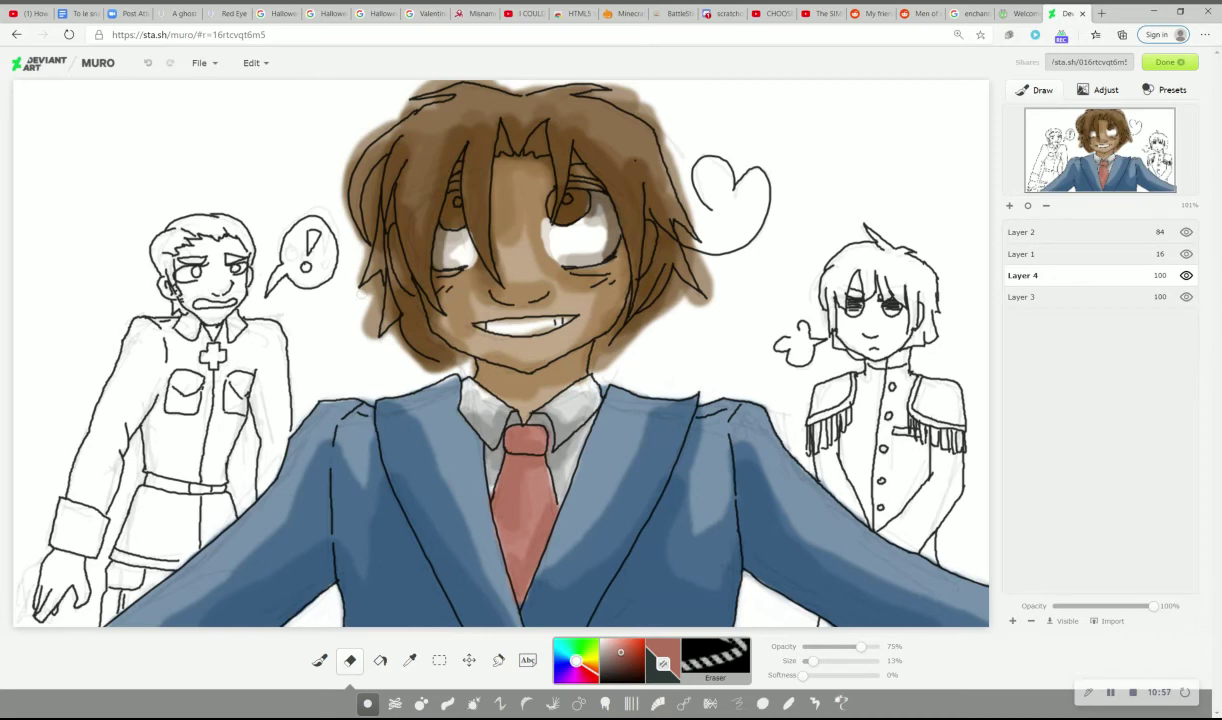
Erase the brown overspill around the left-hand side of the central character's hair, from the lower tips up to the crown
{"action": "mouse_move", "coordinate": [350, 275]}
{"action": "left_mouse_down"}
{"action": "mouse_move", "coordinate": [365, 297]}
{"action": "mouse_move", "coordinate": [371, 289]}
{"action": "mouse_move", "coordinate": [364, 345]}
{"action": "left_mouse_up"}
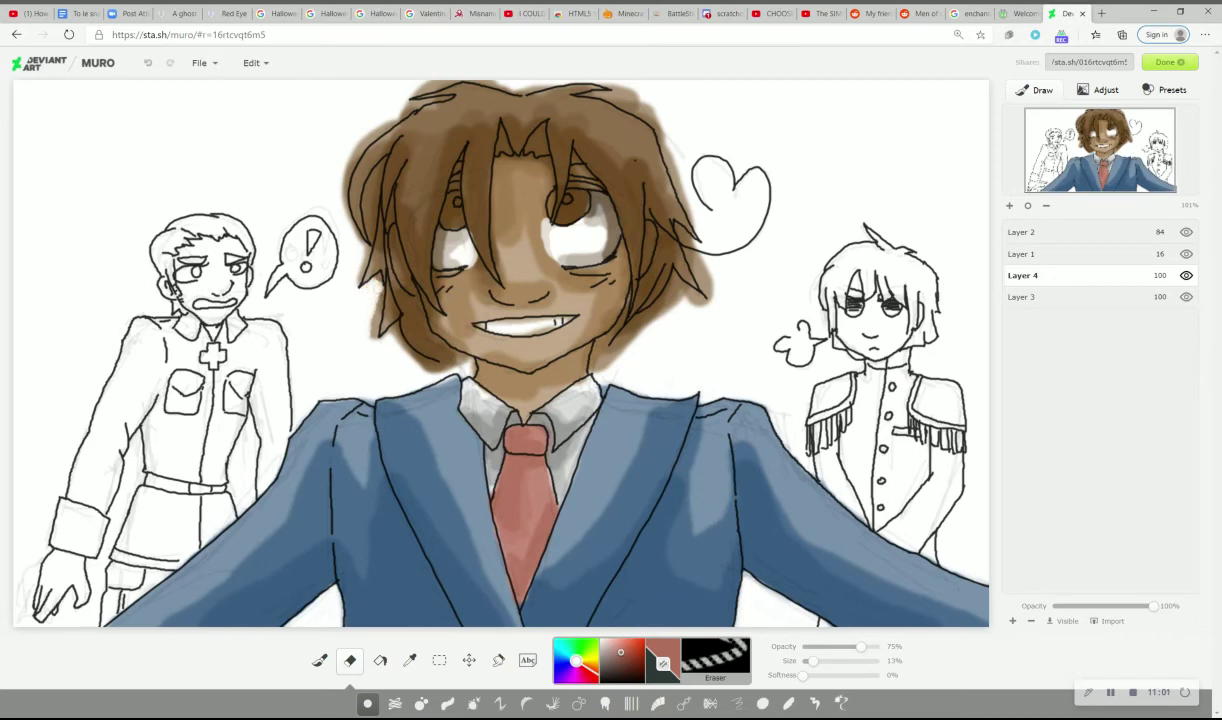
{"action": "mouse_move", "coordinate": [376, 289]}
{"action": "left_mouse_down"}
{"action": "mouse_move", "coordinate": [373, 335]}
{"action": "mouse_move", "coordinate": [373, 319]}
{"action": "left_mouse_up"}
{"action": "mouse_move", "coordinate": [378, 312]}
{"action": "left_mouse_down"}
{"action": "mouse_move", "coordinate": [366, 329]}
{"action": "mouse_move", "coordinate": [375, 316]}
{"action": "mouse_move", "coordinate": [392, 340]}
{"action": "mouse_move", "coordinate": [370, 326]}
{"action": "mouse_move", "coordinate": [380, 346]}
{"action": "mouse_move", "coordinate": [402, 348]}
{"action": "mouse_move", "coordinate": [385, 328]}
{"action": "mouse_move", "coordinate": [440, 358]}
{"action": "left_mouse_up"}
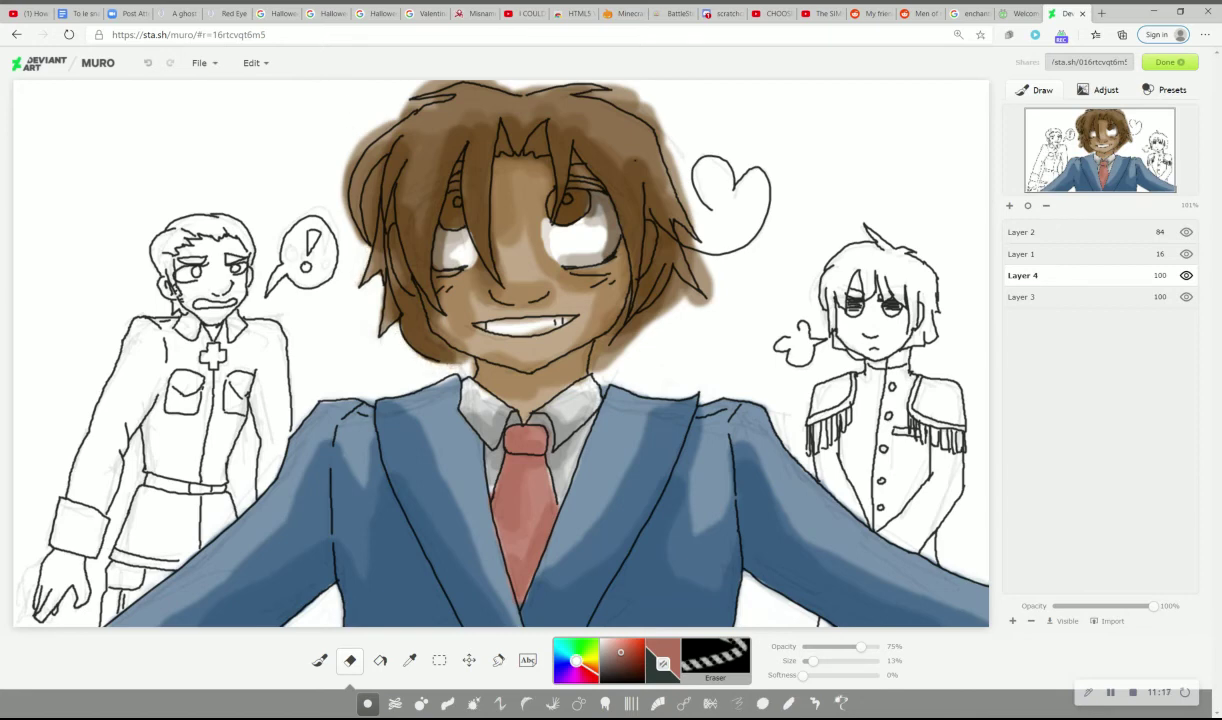
{"action": "mouse_move", "coordinate": [391, 115]}
{"action": "left_mouse_down"}
{"action": "mouse_move", "coordinate": [380, 106]}
{"action": "mouse_move", "coordinate": [352, 138]}
{"action": "mouse_move", "coordinate": [368, 119]}
{"action": "mouse_move", "coordinate": [382, 125]}
{"action": "mouse_move", "coordinate": [359, 124]}
{"action": "mouse_move", "coordinate": [335, 147]}
{"action": "mouse_move", "coordinate": [358, 148]}
{"action": "mouse_move", "coordinate": [357, 131]}
{"action": "mouse_move", "coordinate": [327, 173]}
{"action": "mouse_move", "coordinate": [337, 194]}
{"action": "mouse_move", "coordinate": [325, 186]}
{"action": "mouse_move", "coordinate": [339, 148]}
{"action": "mouse_move", "coordinate": [330, 190]}
{"action": "mouse_move", "coordinate": [347, 211]}
{"action": "mouse_move", "coordinate": [322, 186]}
{"action": "mouse_move", "coordinate": [349, 236]}
{"action": "left_mouse_up"}
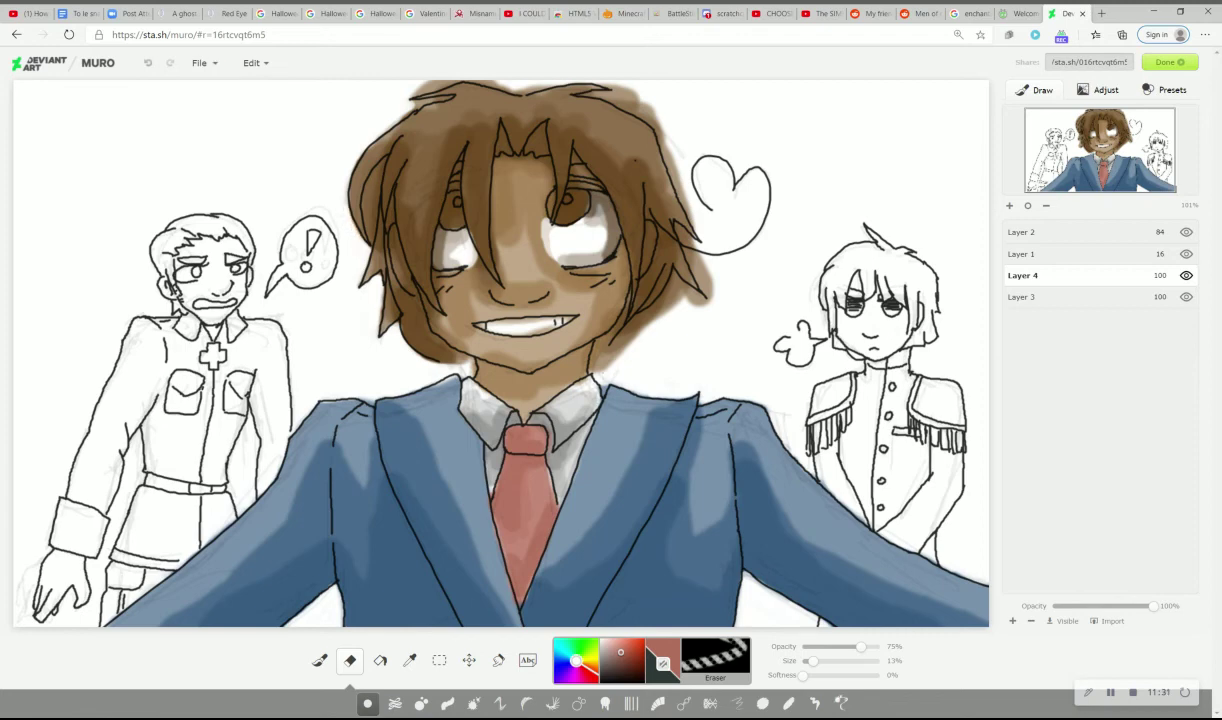
Erase the brown overspill below the right-hand hair tips and across the top of the head, undoing the last stroke
{"action": "mouse_move", "coordinate": [601, 369]}
{"action": "left_mouse_down"}
{"action": "mouse_move", "coordinate": [652, 334]}
{"action": "mouse_move", "coordinate": [602, 372]}
{"action": "mouse_move", "coordinate": [627, 311]}
{"action": "mouse_move", "coordinate": [592, 322]}
{"action": "mouse_move", "coordinate": [586, 331]}
{"action": "mouse_move", "coordinate": [660, 313]}
{"action": "mouse_move", "coordinate": [634, 331]}
{"action": "mouse_move", "coordinate": [657, 319]}
{"action": "mouse_move", "coordinate": [598, 322]}
{"action": "mouse_move", "coordinate": [654, 299]}
{"action": "mouse_move", "coordinate": [670, 308]}
{"action": "mouse_move", "coordinate": [640, 288]}
{"action": "mouse_move", "coordinate": [610, 298]}
{"action": "mouse_move", "coordinate": [630, 296]}
{"action": "mouse_move", "coordinate": [640, 274]}
{"action": "mouse_move", "coordinate": [678, 295]}
{"action": "mouse_move", "coordinate": [643, 273]}
{"action": "mouse_move", "coordinate": [680, 292]}
{"action": "left_mouse_up"}
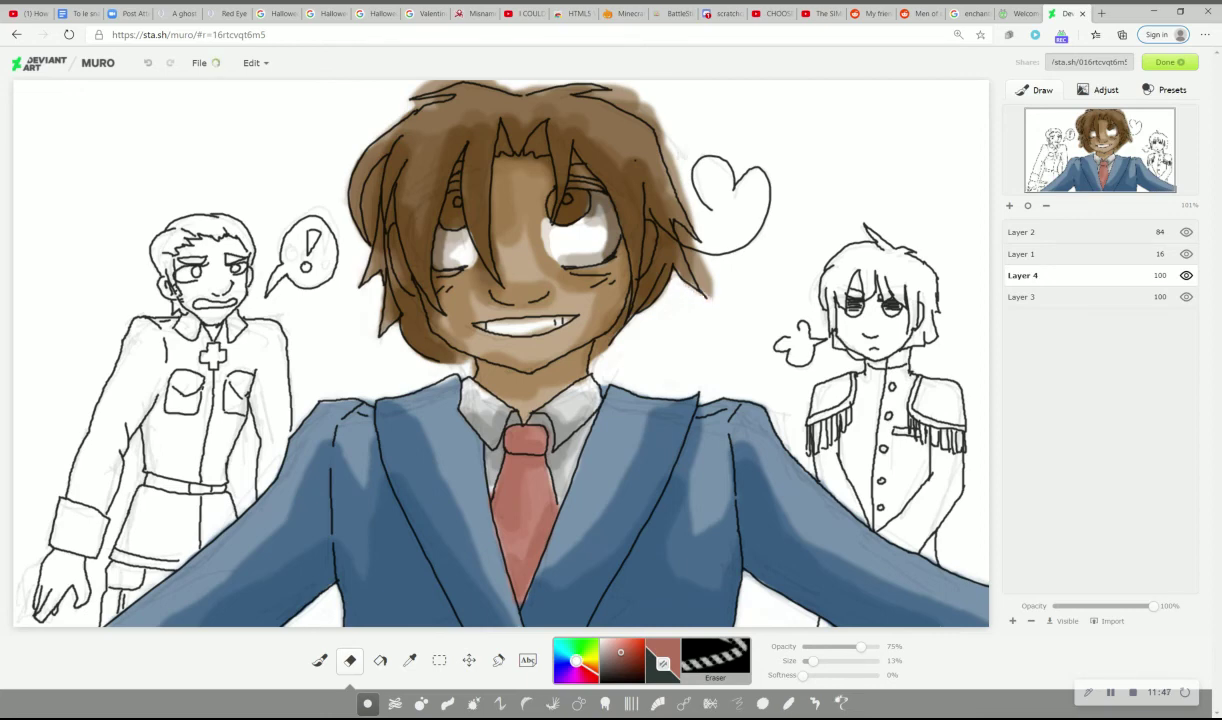
{"action": "left_click_drag", "start_coordinate": [397, 86], "coordinate": [560, 80]}
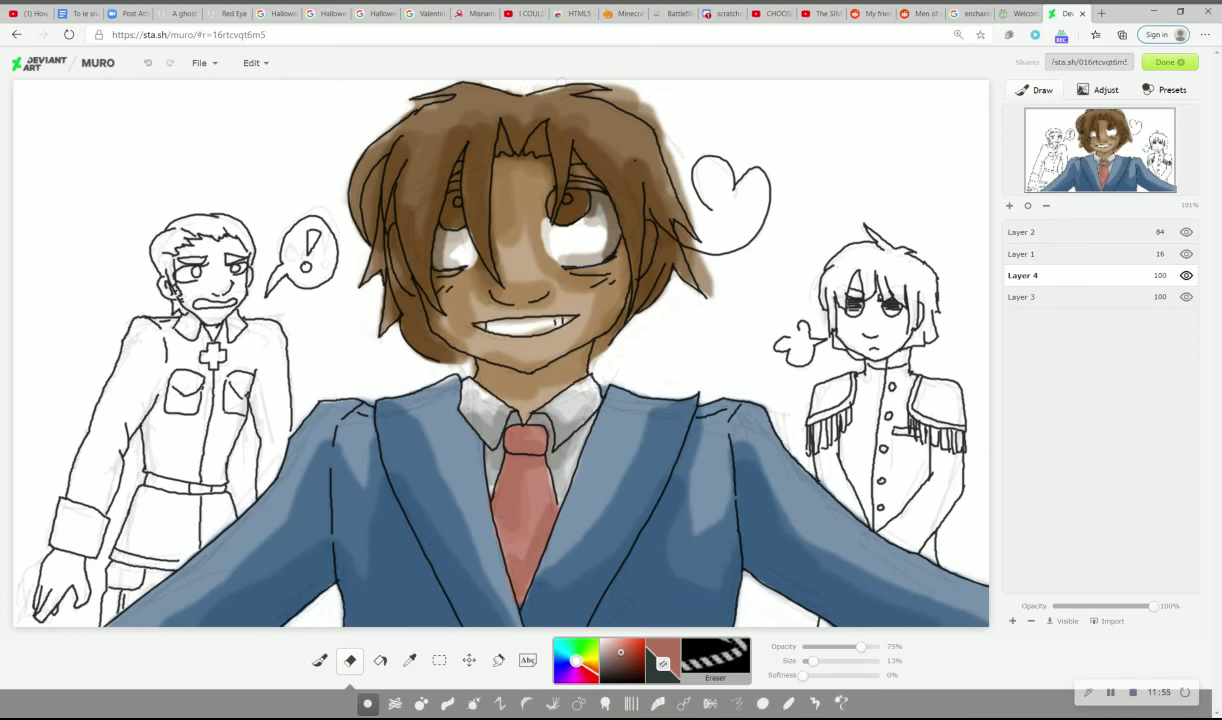
{"action": "left_click", "coordinate": [148, 62]}
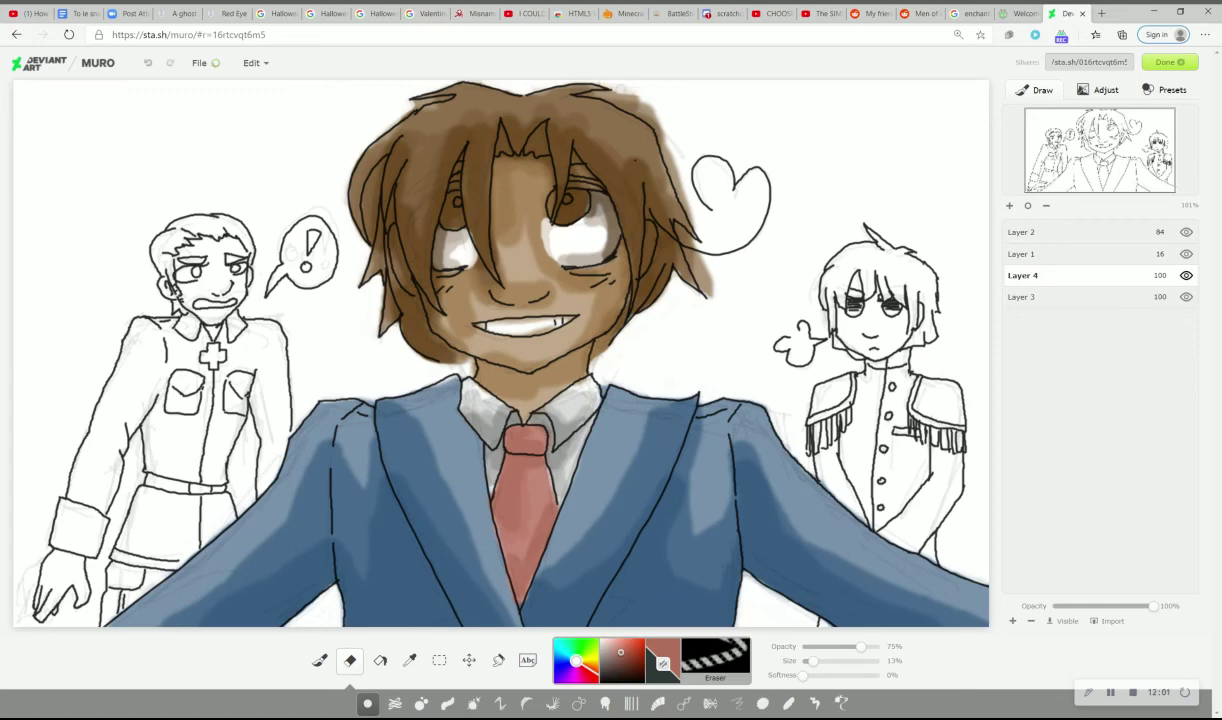
Erase the brown overspill along the right-hand outline of the hair, from the crown down to the side tips
{"action": "left_click_drag", "start_coordinate": [614, 88], "coordinate": [651, 111]}
{"action": "left_click_drag", "start_coordinate": [627, 99], "coordinate": [661, 132]}
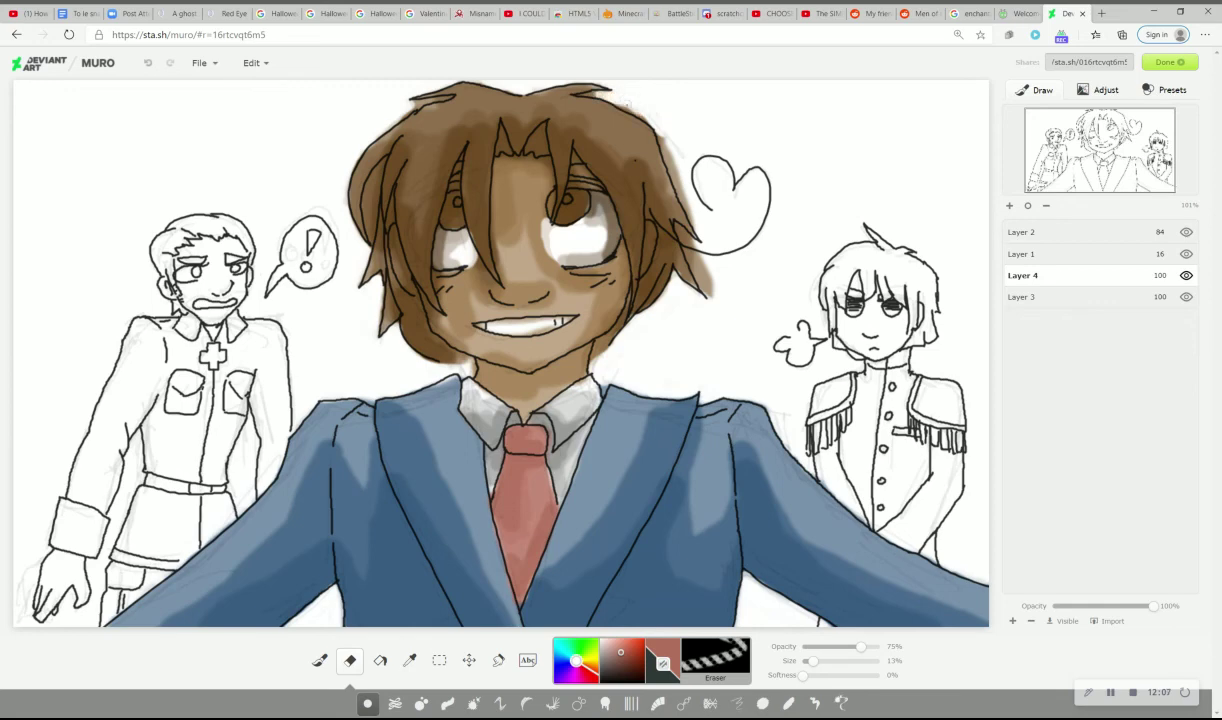
{"action": "left_click_drag", "start_coordinate": [665, 129], "coordinate": [686, 190]}
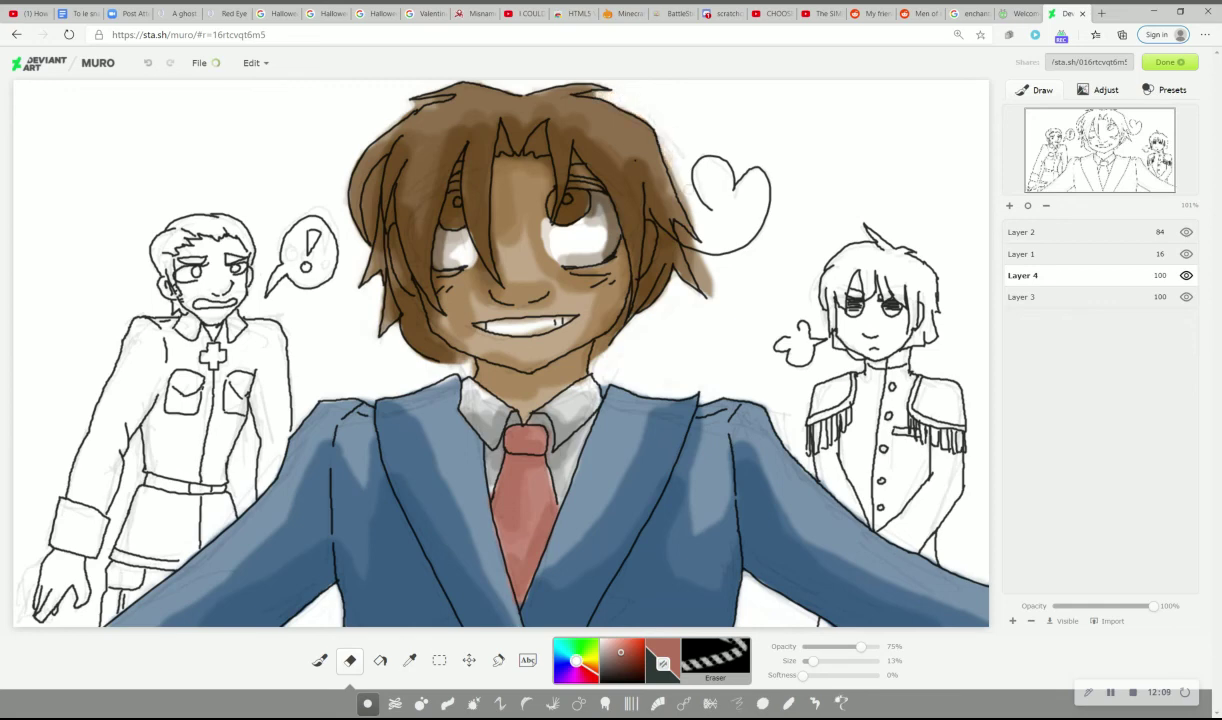
{"action": "left_click_drag", "start_coordinate": [669, 127], "coordinate": [705, 233]}
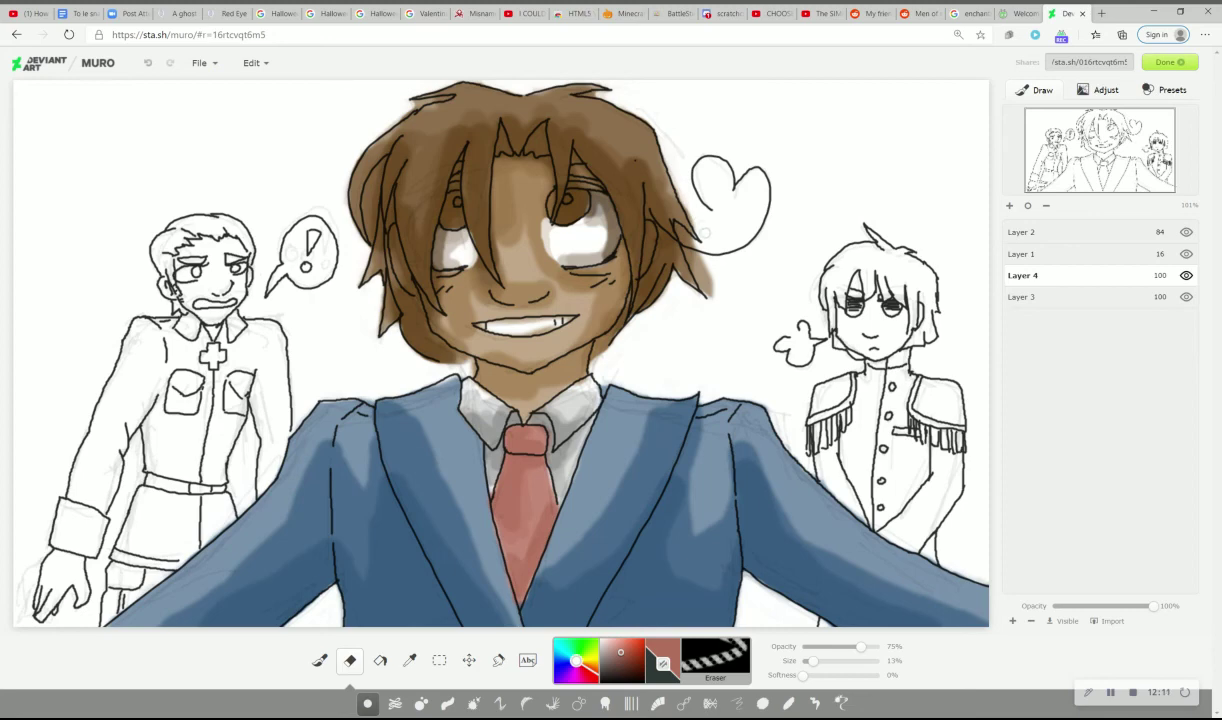
{"action": "mouse_move", "coordinate": [648, 172]}
{"action": "left_mouse_down"}
{"action": "mouse_move", "coordinate": [665, 215]}
{"action": "mouse_move", "coordinate": [704, 240]}
{"action": "mouse_move", "coordinate": [663, 244]}
{"action": "mouse_move", "coordinate": [657, 225]}
{"action": "mouse_move", "coordinate": [714, 296]}
{"action": "mouse_move", "coordinate": [698, 261]}
{"action": "left_mouse_up"}
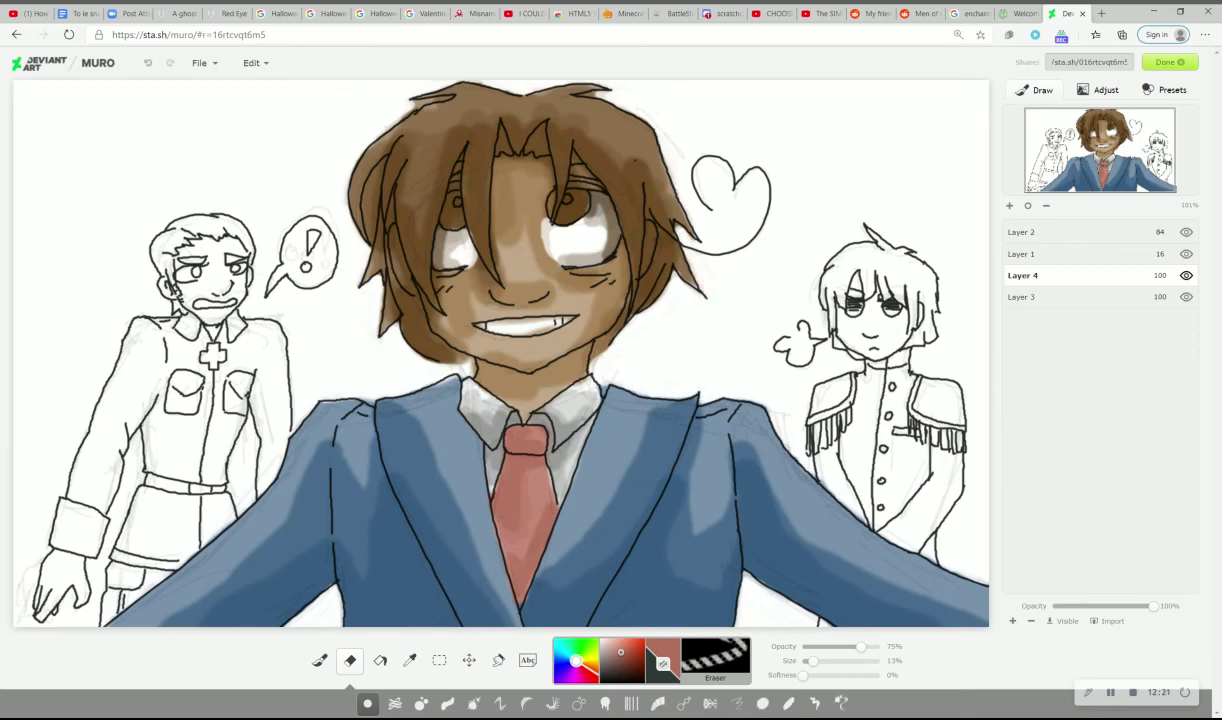
Reduce the eraser to 8% size and clean the brown overspill along the hair's left-hand outline, upper-left crown and right-hand side tip
{"action": "mouse_move", "coordinate": [371, 184]}
{"action": "left_mouse_down"}
{"action": "mouse_move", "coordinate": [371, 214]}
{"action": "mouse_move", "coordinate": [356, 200]}
{"action": "mouse_move", "coordinate": [369, 226]}
{"action": "mouse_move", "coordinate": [360, 162]}
{"action": "left_mouse_up"}
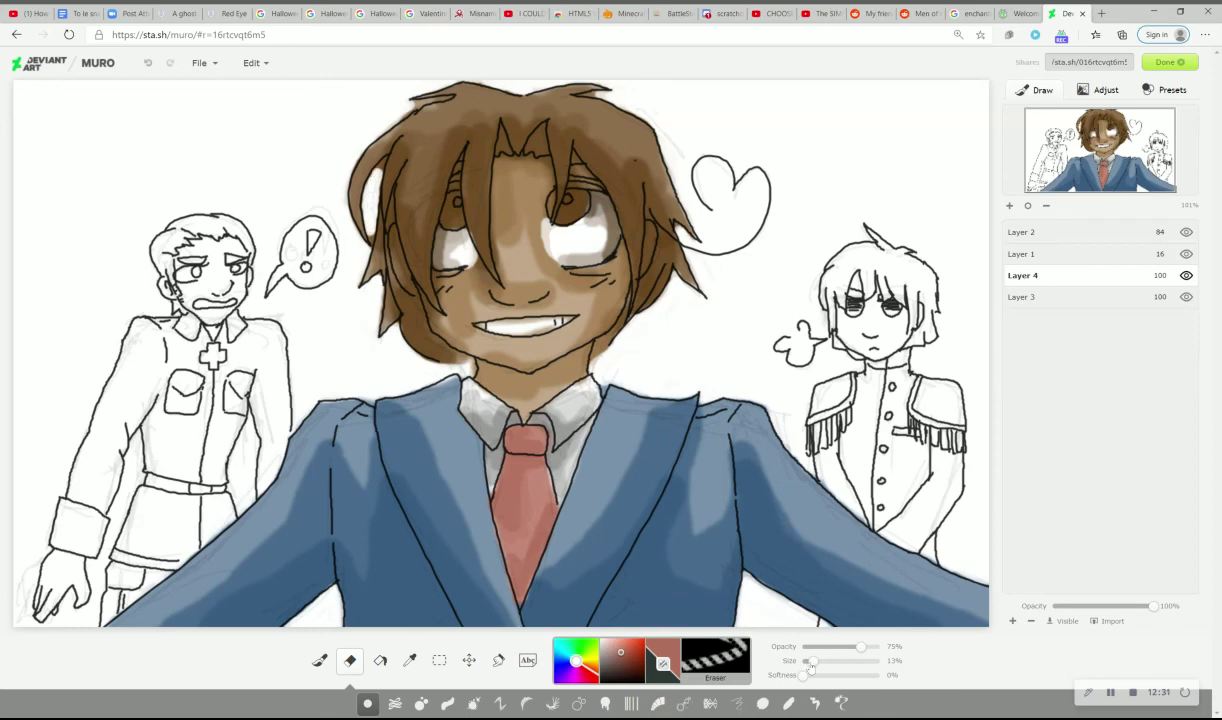
{"action": "left_click_drag", "start_coordinate": [813, 662], "coordinate": [807, 664]}
{"action": "mouse_move", "coordinate": [364, 157]}
{"action": "left_mouse_down"}
{"action": "mouse_move", "coordinate": [358, 166]}
{"action": "mouse_move", "coordinate": [366, 155]}
{"action": "left_mouse_up"}
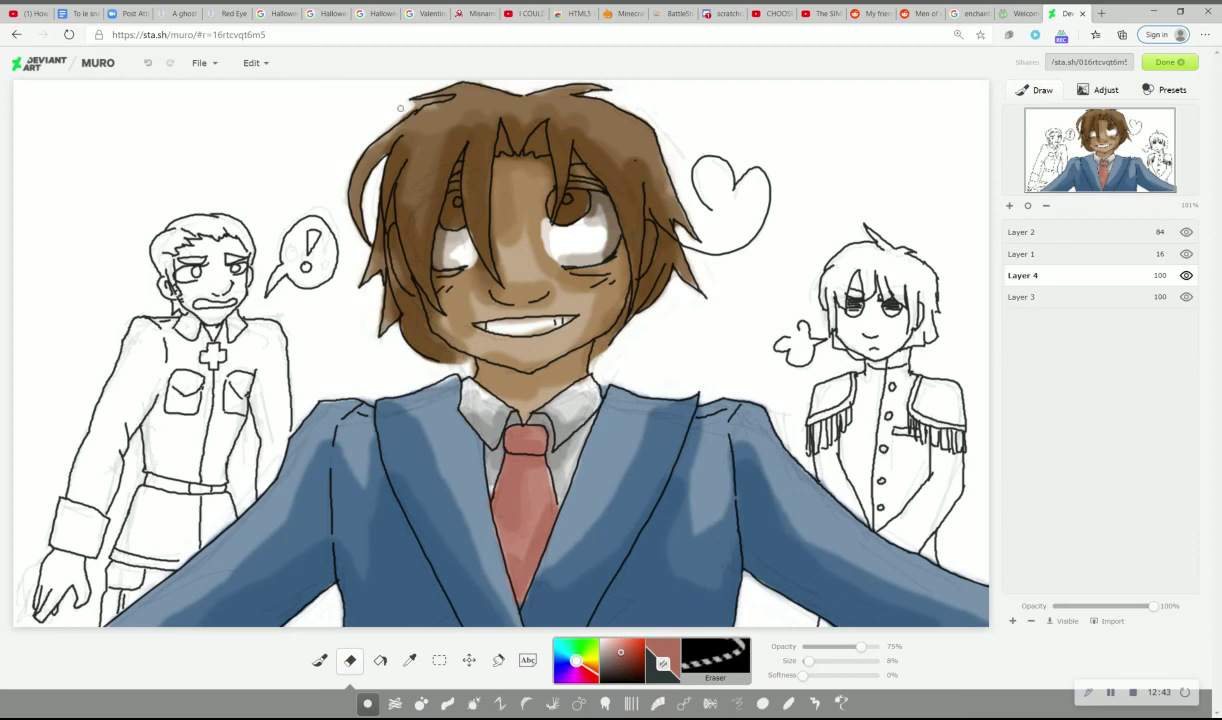
{"action": "left_click_drag", "start_coordinate": [428, 103], "coordinate": [400, 115]}
{"action": "left_click_drag", "start_coordinate": [443, 98], "coordinate": [418, 104]}
{"action": "left_click_drag", "start_coordinate": [678, 227], "coordinate": [691, 244]}
Lighten the grey shading in the whites of the central character's eyes with the eraser at 26% opacity and 34% size
{"action": "left_click", "coordinate": [823, 647]}
{"action": "left_click_drag", "start_coordinate": [826, 650], "coordinate": [825, 650]}
{"action": "left_click_drag", "start_coordinate": [825, 661], "coordinate": [830, 661]}
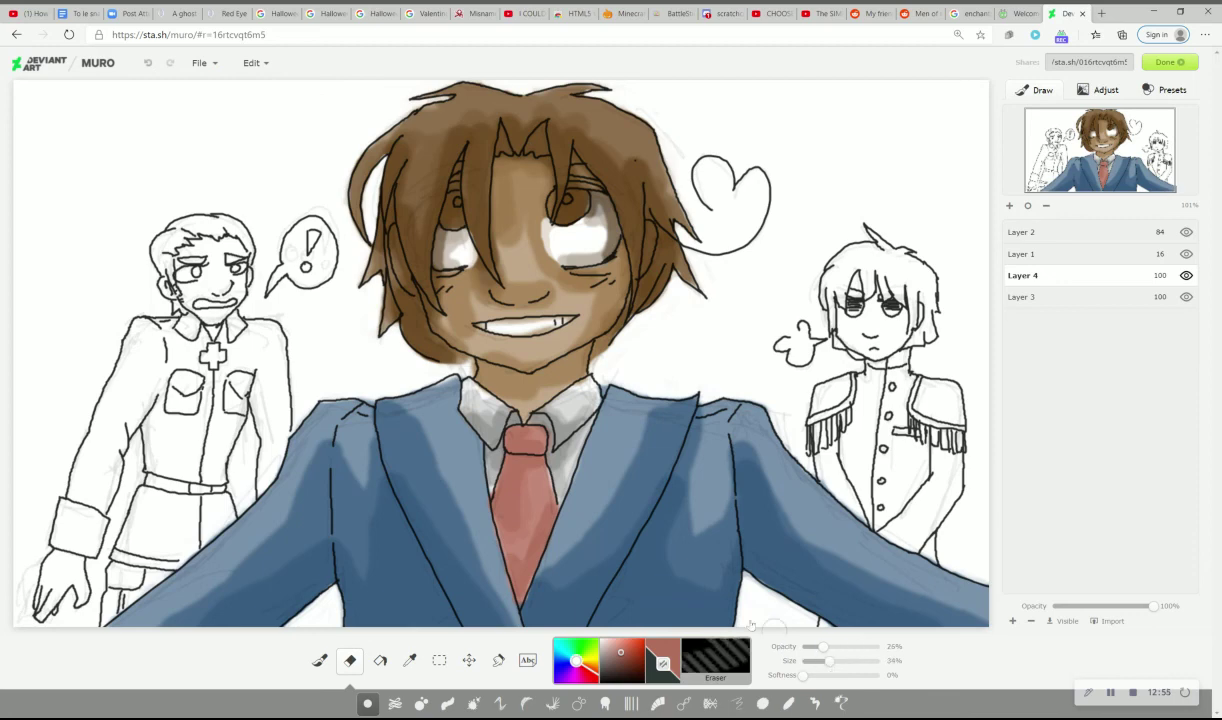
{"action": "mouse_move", "coordinate": [588, 231]}
{"action": "left_mouse_down"}
{"action": "mouse_move", "coordinate": [598, 221]}
{"action": "mouse_move", "coordinate": [600, 234]}
{"action": "mouse_move", "coordinate": [550, 236]}
{"action": "mouse_move", "coordinate": [598, 222]}
{"action": "mouse_move", "coordinate": [566, 234]}
{"action": "left_mouse_up"}
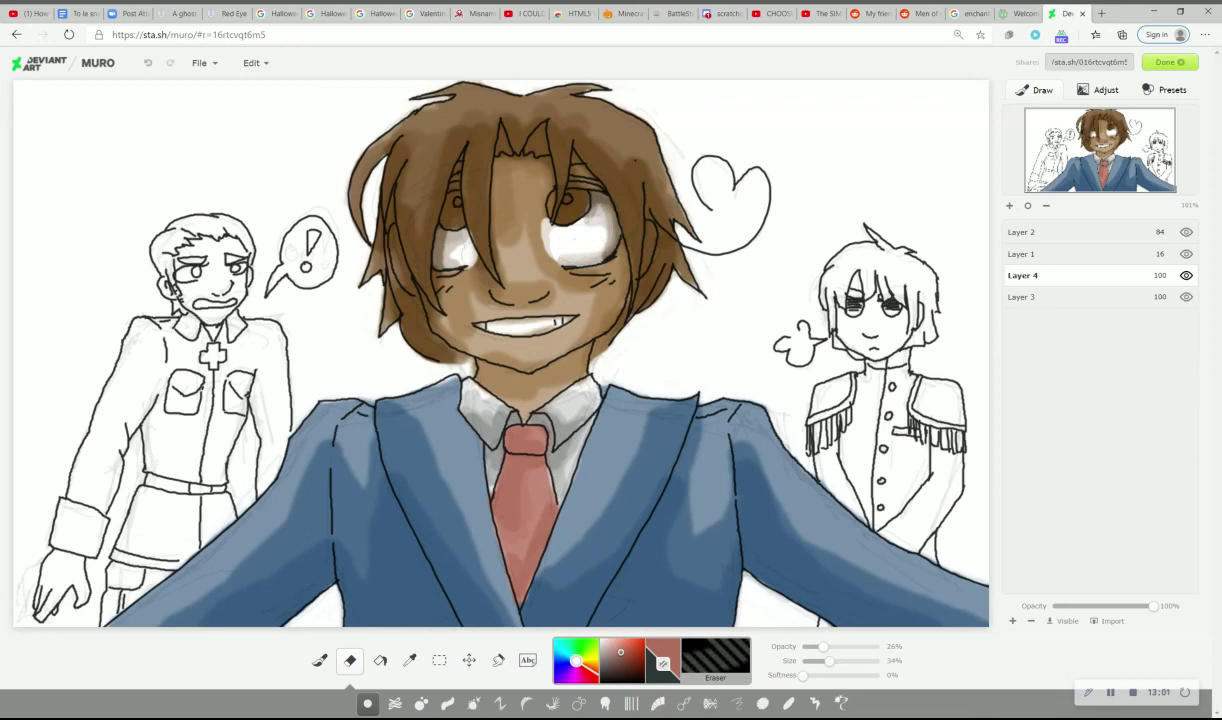
{"action": "left_click_drag", "start_coordinate": [447, 242], "coordinate": [455, 251]}
{"action": "mouse_move", "coordinate": [572, 243]}
{"action": "left_mouse_down"}
{"action": "mouse_move", "coordinate": [596, 222]}
{"action": "mouse_move", "coordinate": [599, 236]}
{"action": "mouse_move", "coordinate": [560, 241]}
{"action": "mouse_move", "coordinate": [532, 230]}
{"action": "left_mouse_up"}
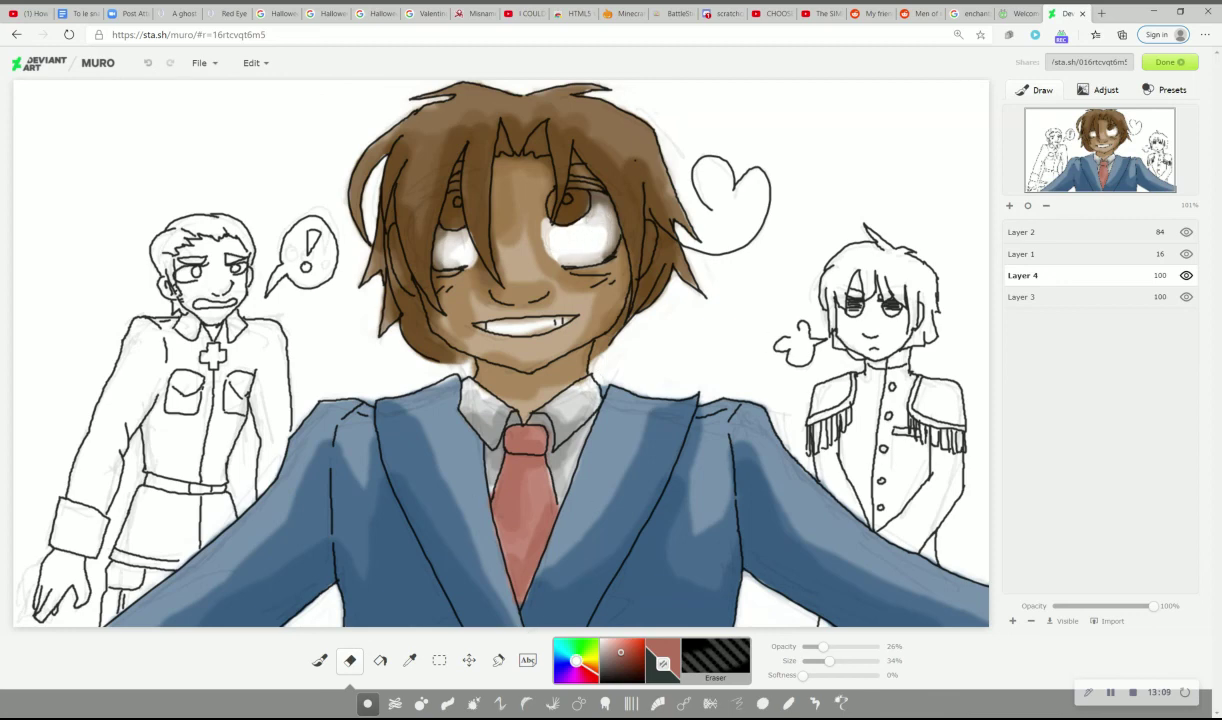
Set the eraser to 11% size and 68% opacity
{"action": "left_click", "coordinate": [810, 662]}
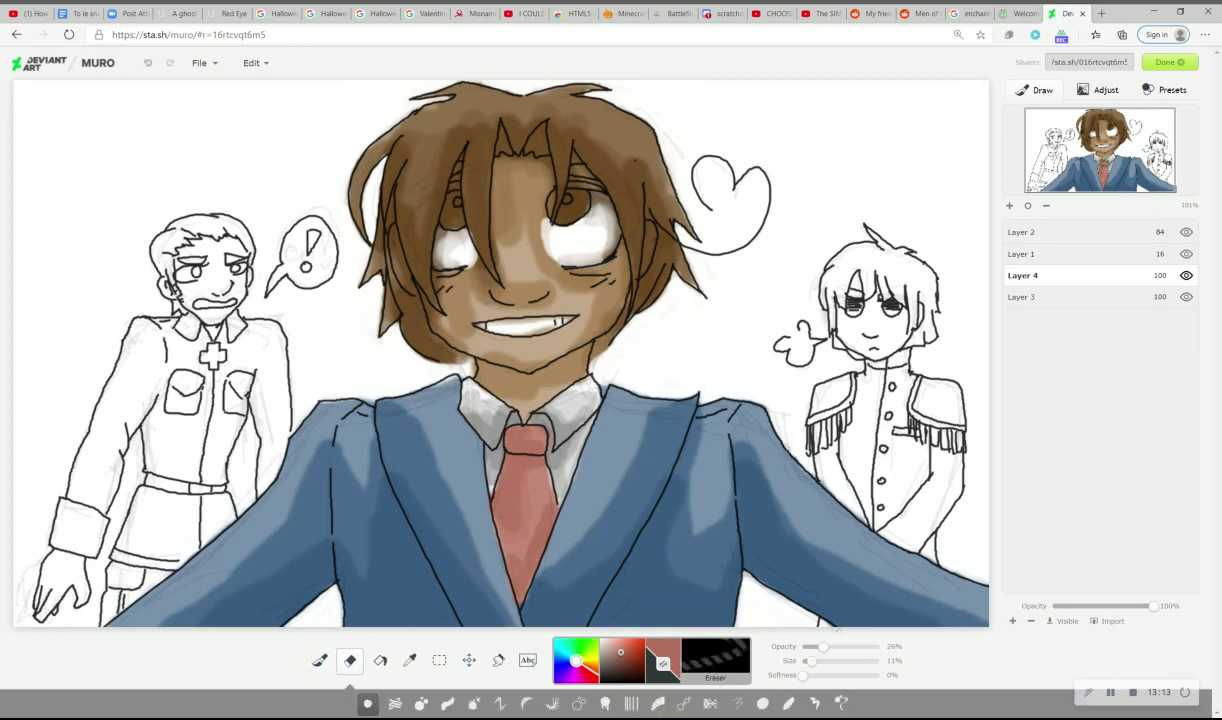
{"action": "left_click", "coordinate": [857, 648]}
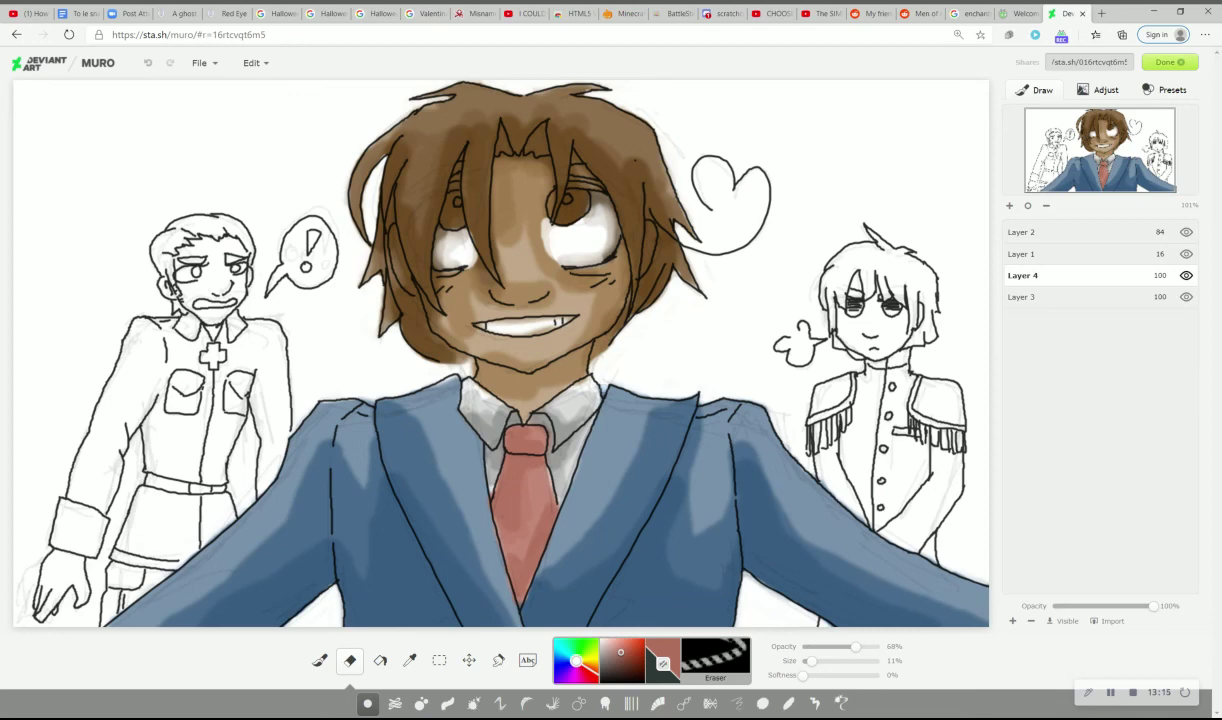